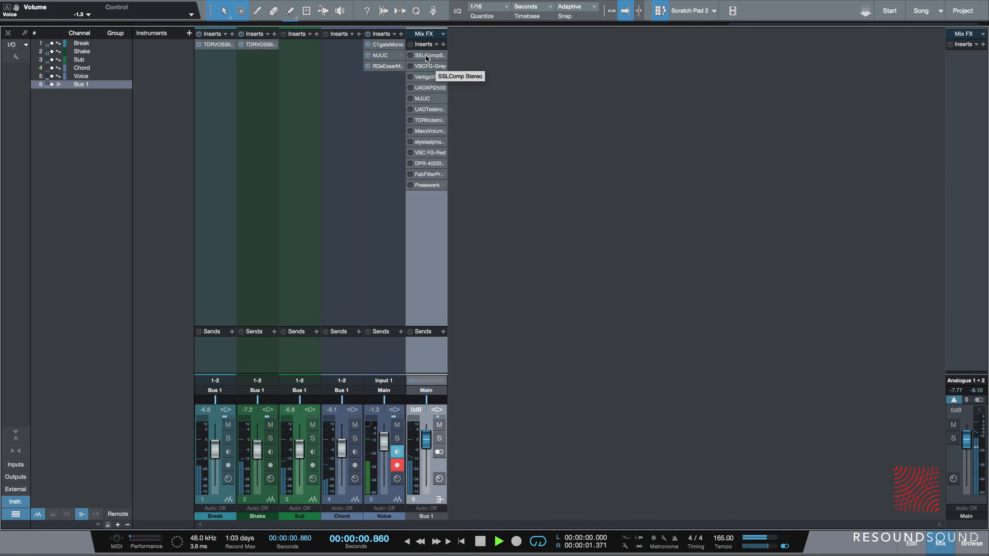
Open the SSLComp Stereo insert on Bus 1, set its ratio to 4 and lower its threshold toward 0.
left_click(426, 56)
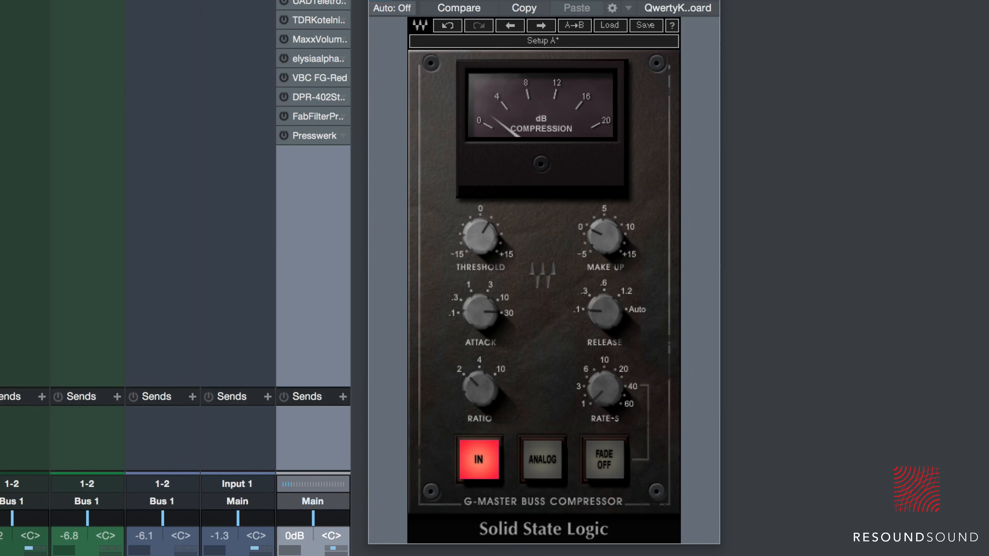
left_click_drag(543, 4, 572, 0)
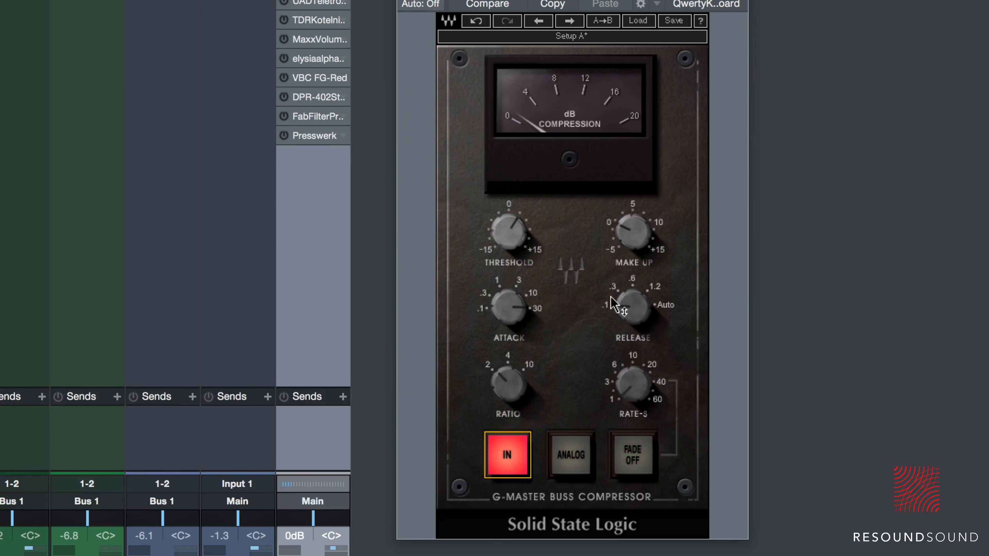
mouse_move(615, 320)
left_click(494, 385)
left_click_drag(495, 386, 497, 250)
mouse_move(497, 223)
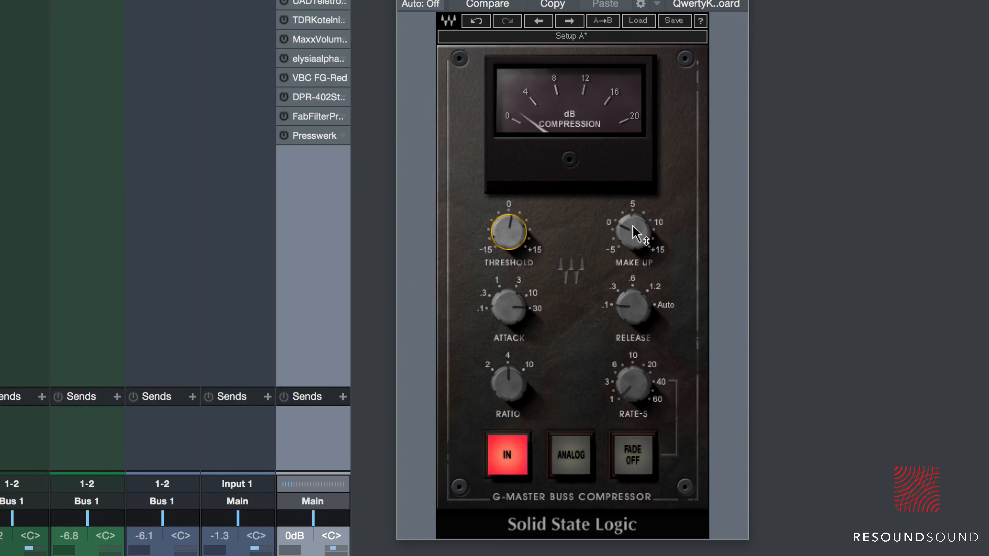
Raise the SSL compressor's make-up to 1.9, compare it with bypass, and close the plug-in.
left_click_drag(634, 228, 634, 219)
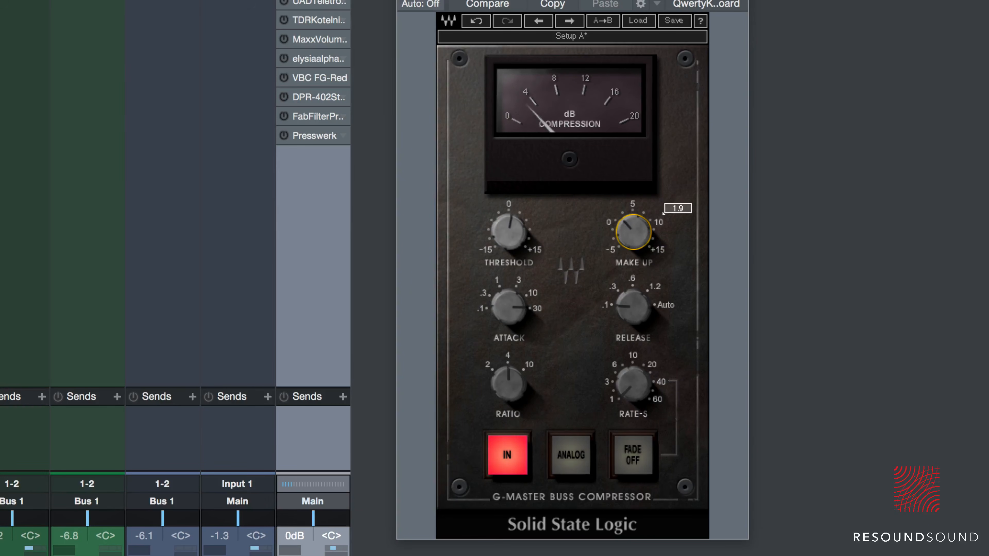
left_click(508, 456)
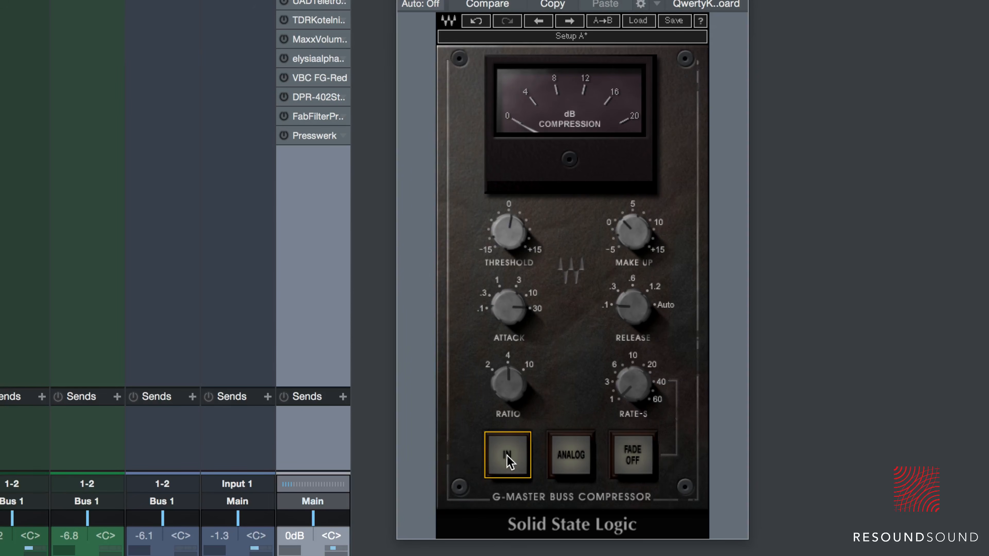
left_click(509, 461)
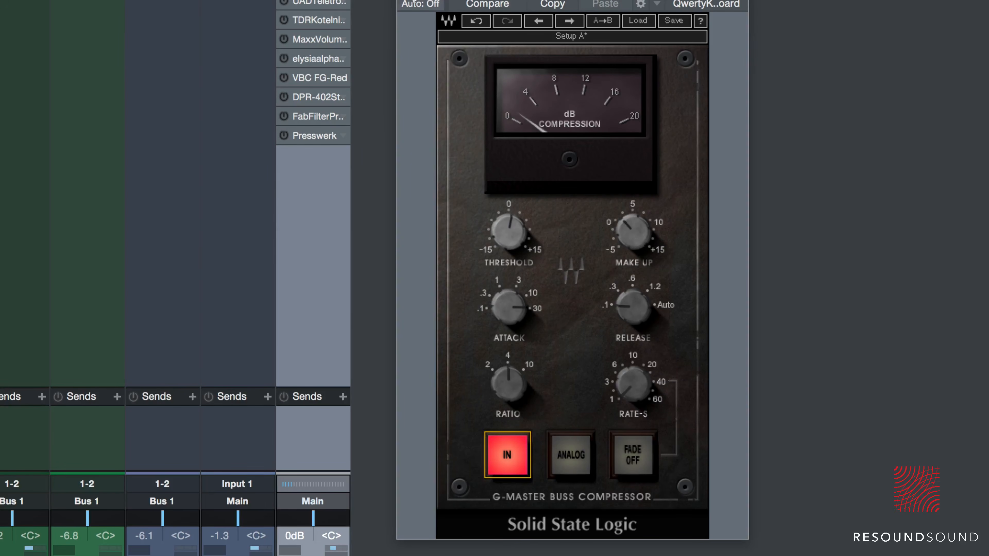
key("Escape")
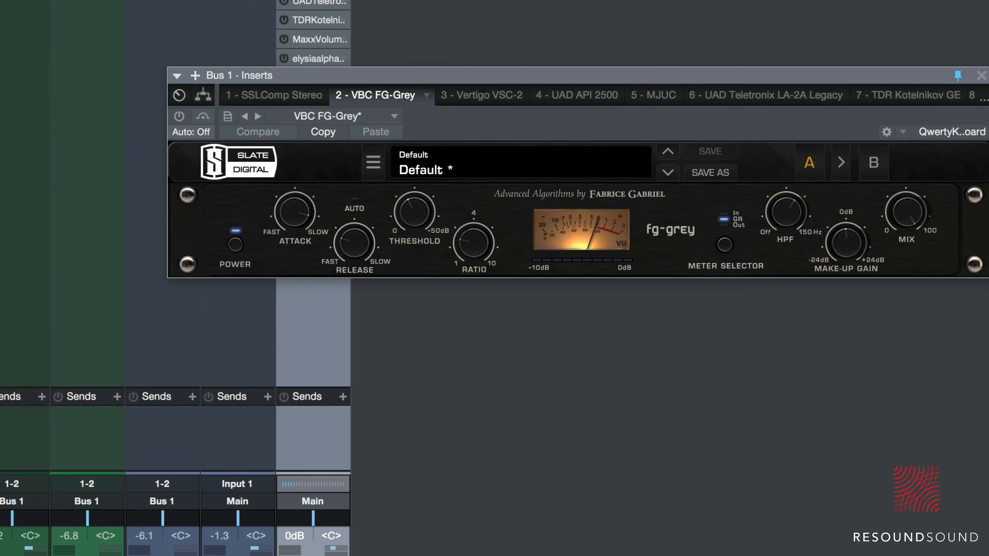
Set the mix of the VBC FG-Grey compressor to 100% and switch its power off and on to compare with bypass.
left_click_drag(435, 80, 423, 164)
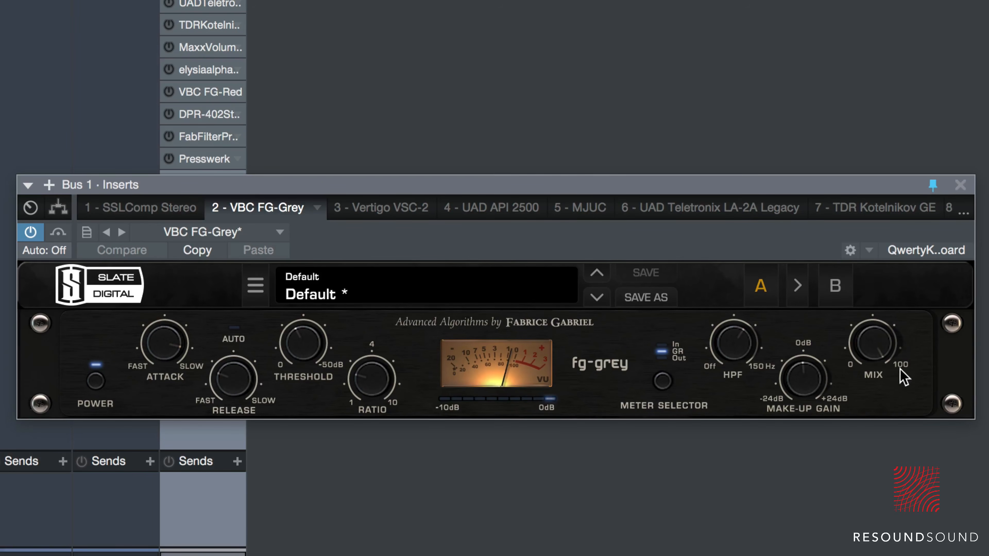
left_click_drag(877, 342, 874, 155)
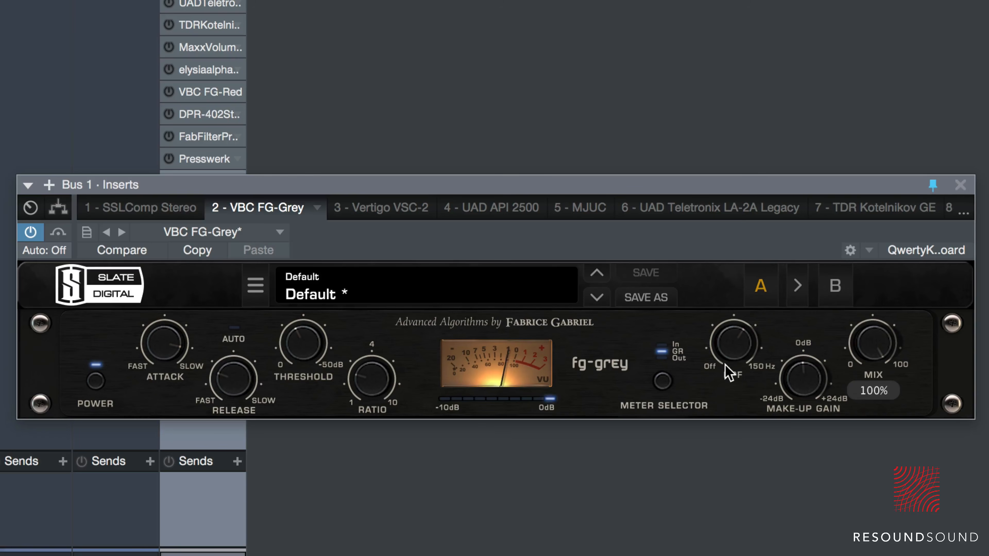
mouse_move(740, 349)
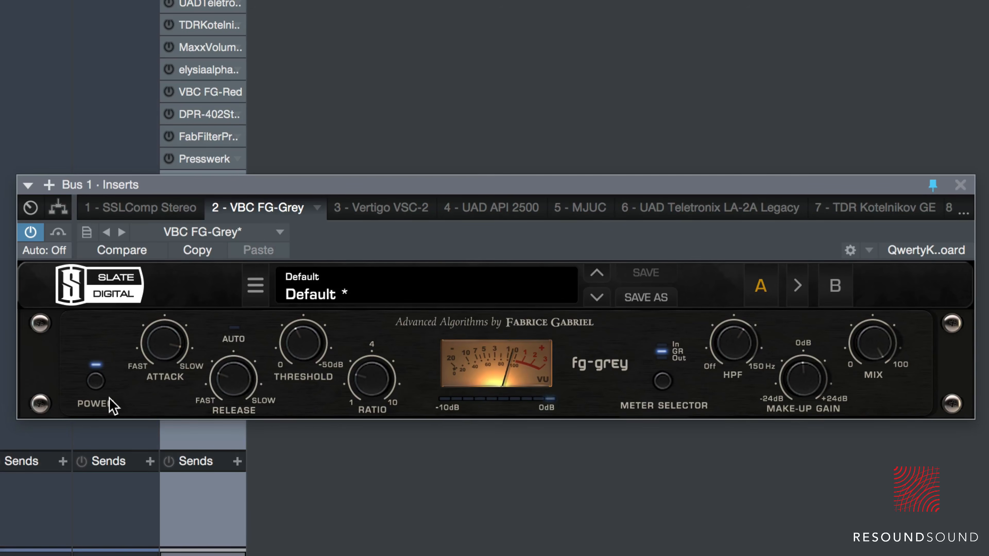
left_click(96, 383)
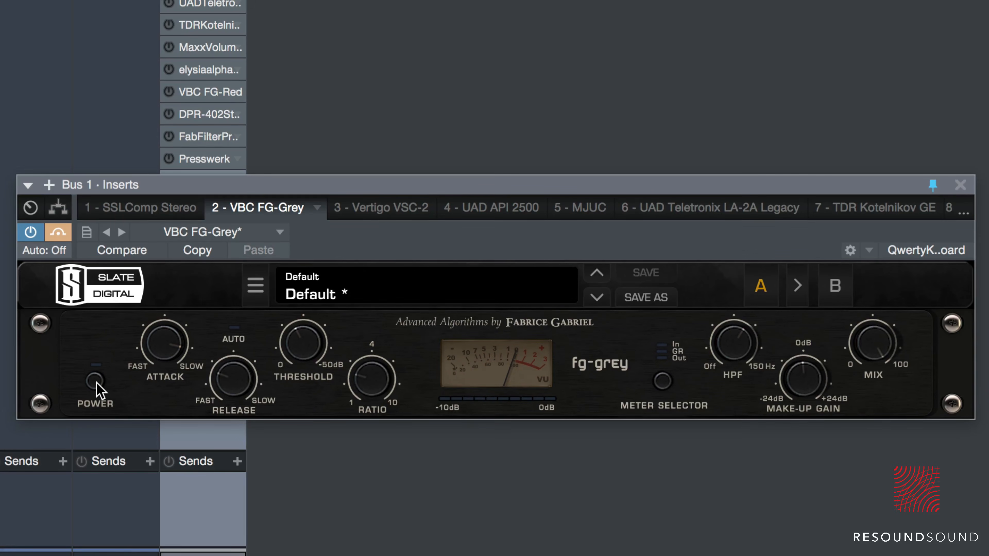
left_click(96, 384)
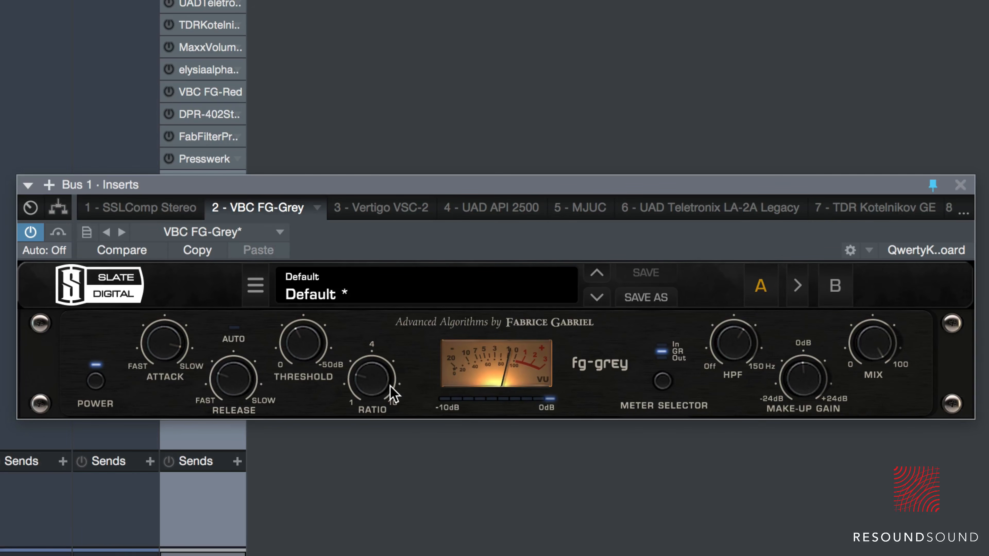
mouse_move(391, 394)
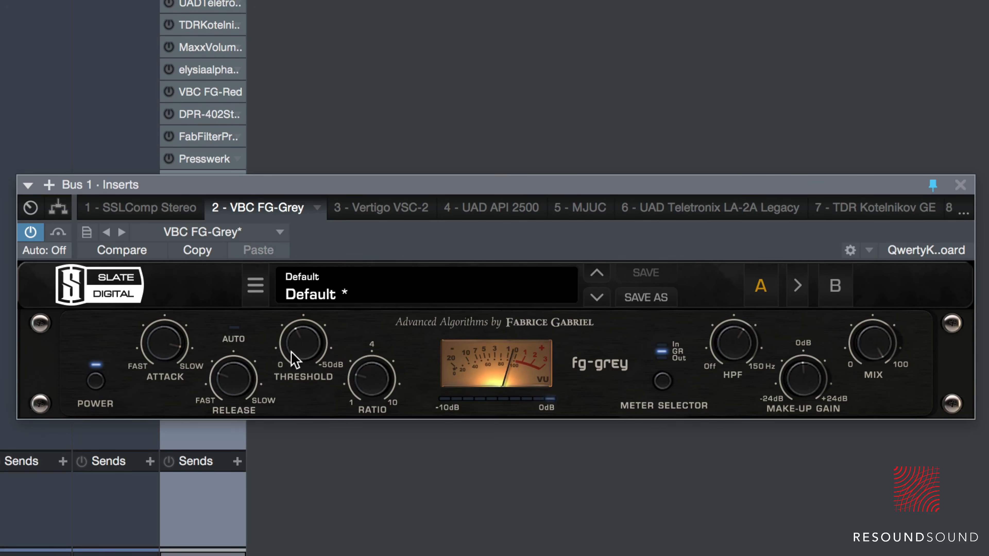
Neutralise the FG-Grey: threshold 0.0 dB, ratio 1.0, make-up gain 0.0 dB, mix 100%, and HPF reset to its default.
left_click_drag(292, 351, 286, 553)
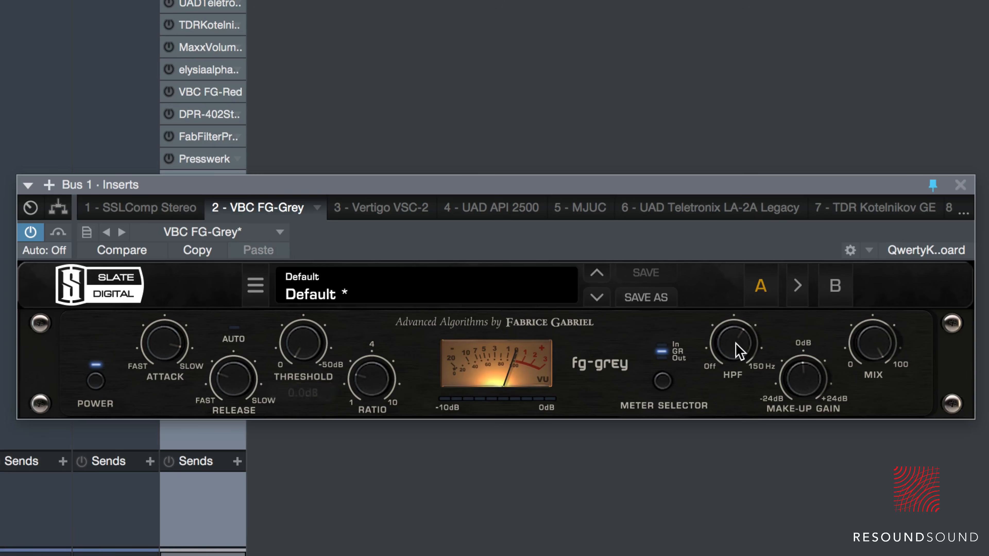
double_click(732, 345)
double_click(879, 354)
double_click(793, 385)
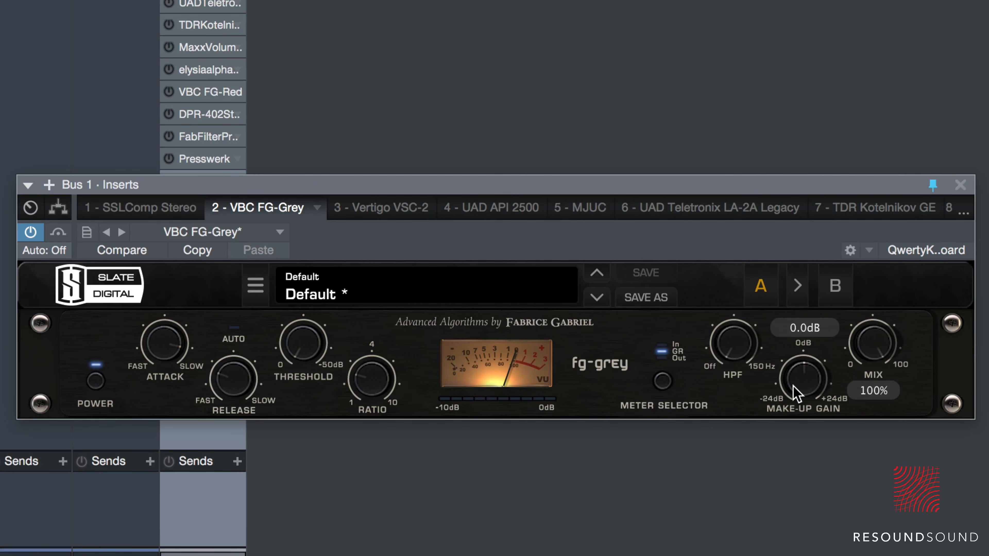
left_click_drag(383, 394, 350, 551)
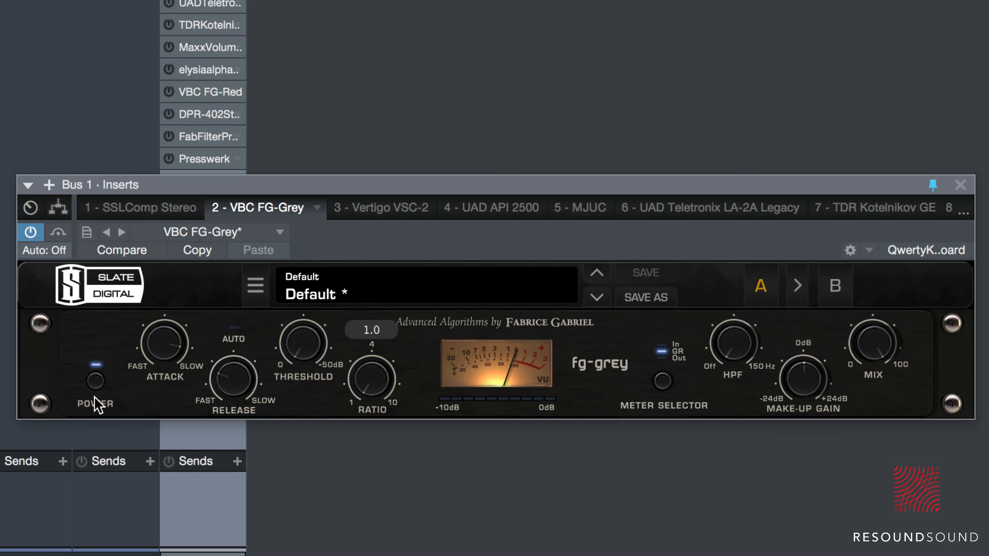
Switch the FG-Grey's power off and on three times to compare the neutral plug-in with bypass.
left_click(95, 380)
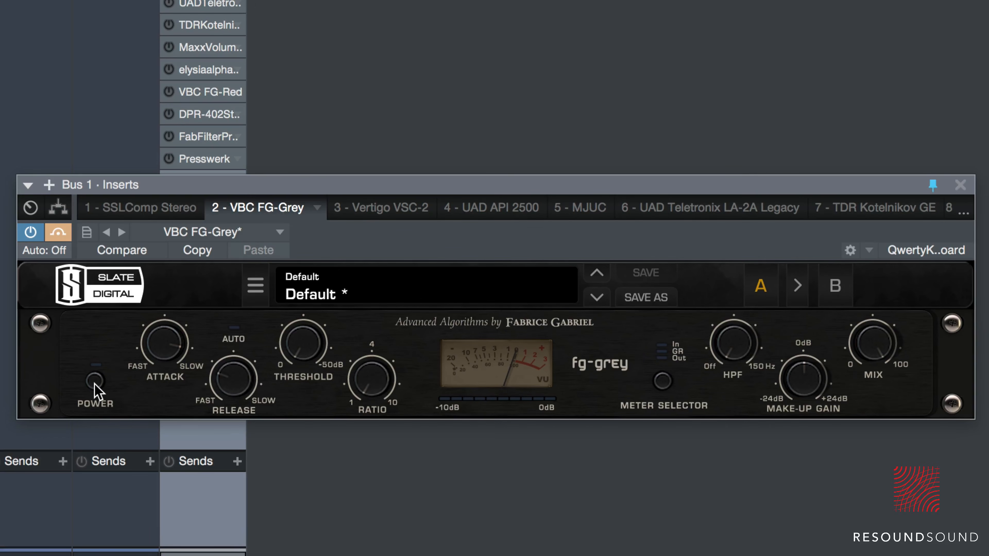
left_click(95, 381)
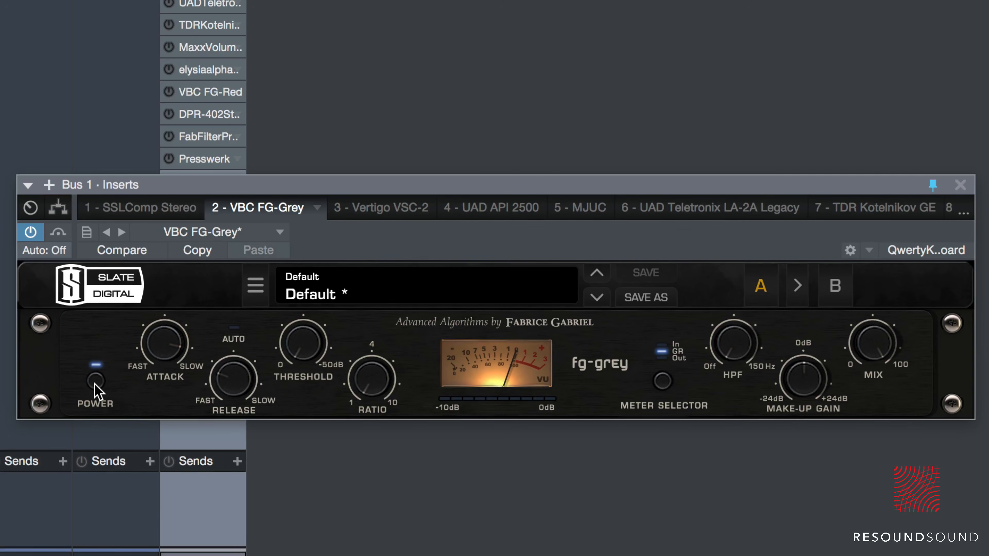
left_click(95, 381)
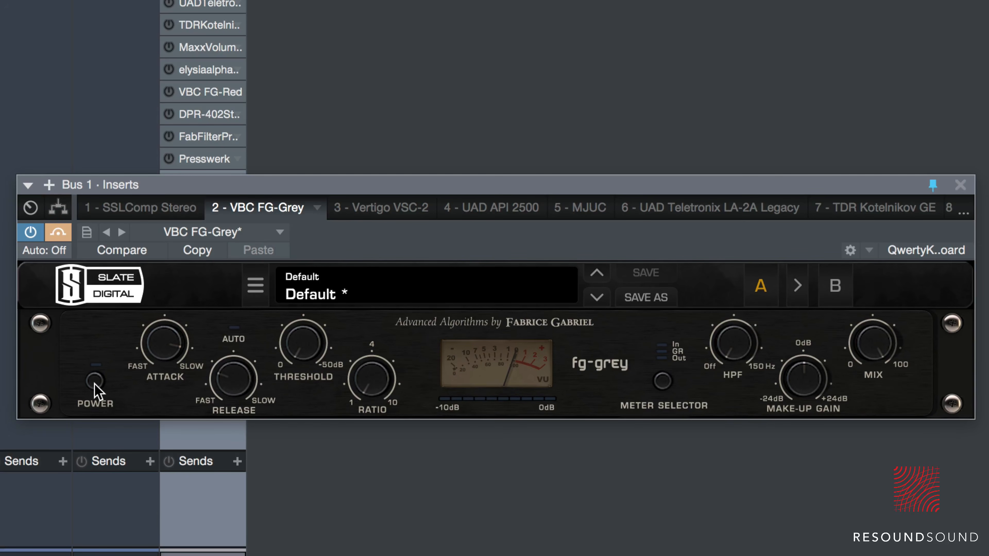
left_click(95, 381)
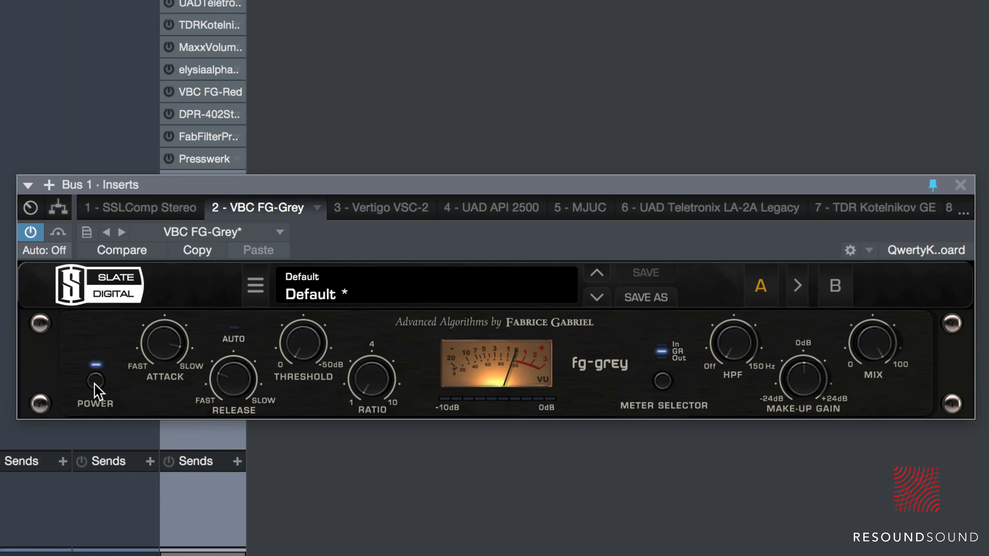
left_click(95, 381)
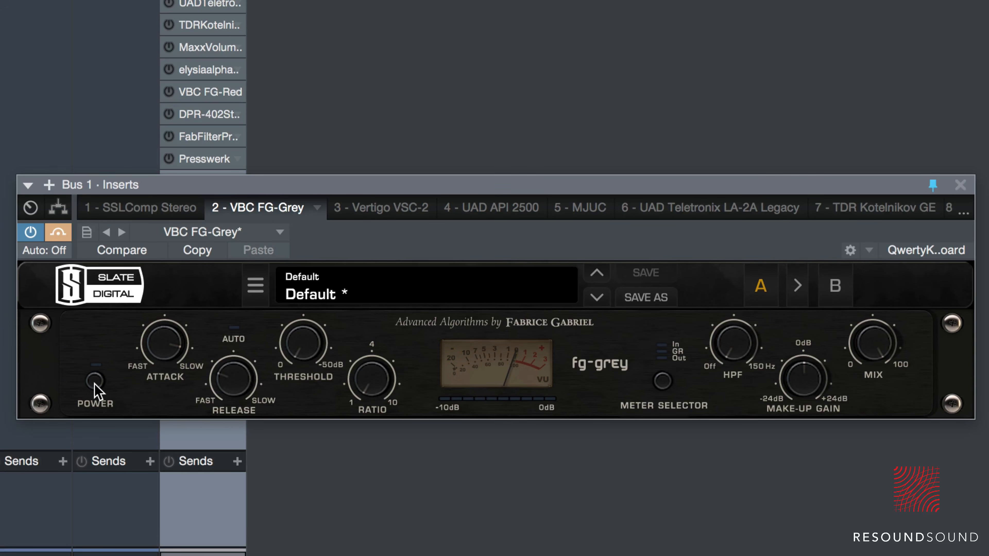
left_click(95, 381)
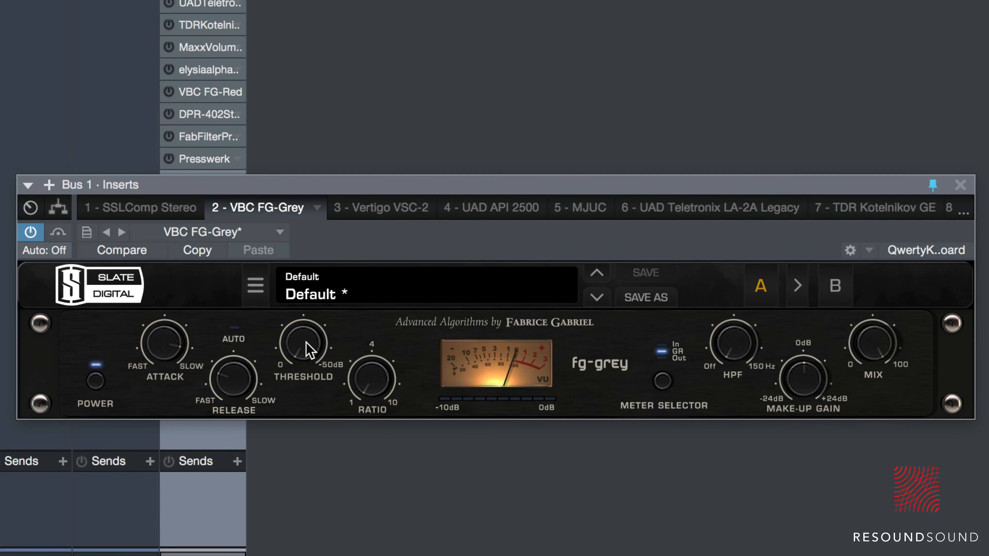
Lower the FG-Grey's threshold below 0 dB and raise its ratio slightly above 1 for gentle compression.
mouse_move(287, 349)
left_click(298, 345)
mouse_move(306, 355)
left_mouse_down()
mouse_move(296, 323)
mouse_move(298, 350)
mouse_move(309, 336)
left_mouse_up()
left_click(363, 350)
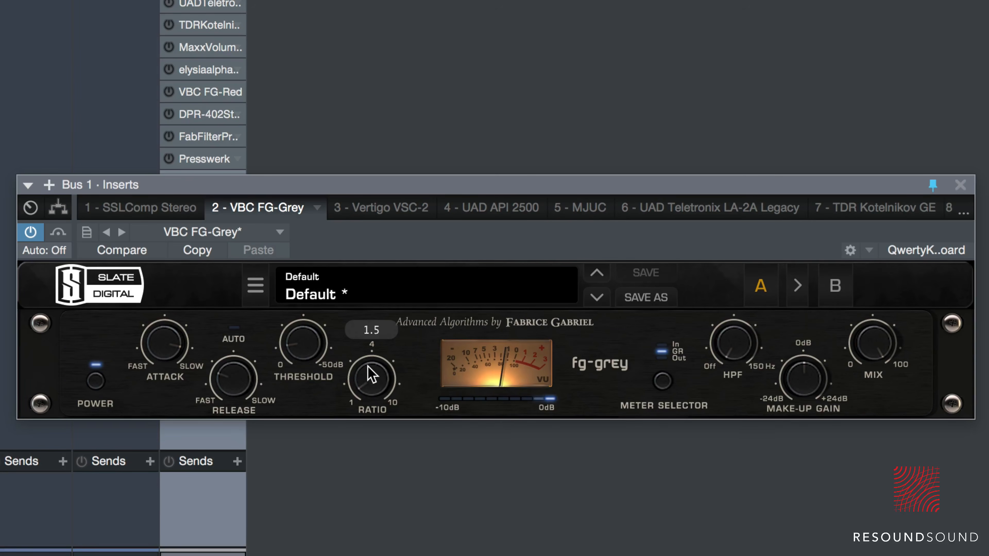
left_click_drag(372, 376, 366, 354)
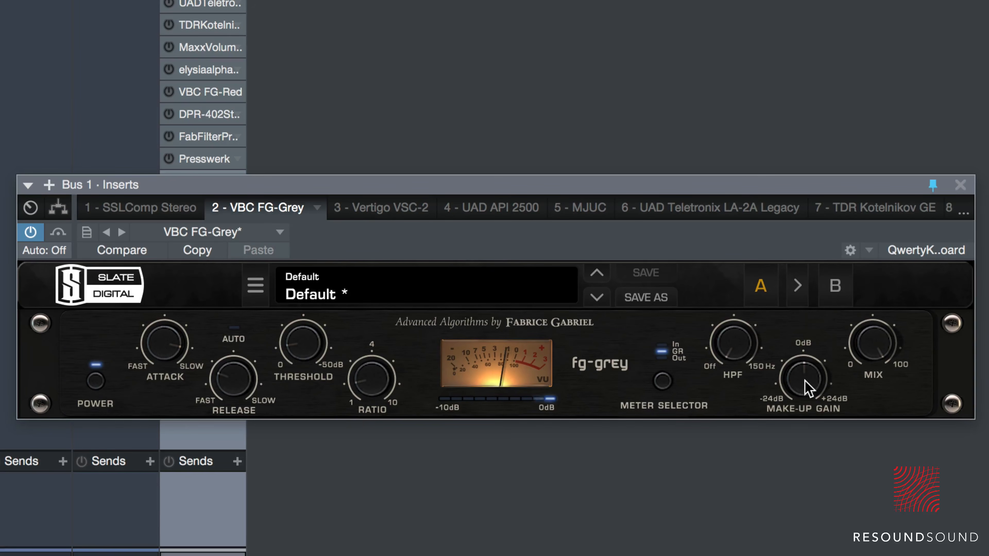
Fine-tune the FG-Grey's make-up gain and close its plug-in window.
mouse_move(804, 380)
left_click_drag(805, 381, 798, 384)
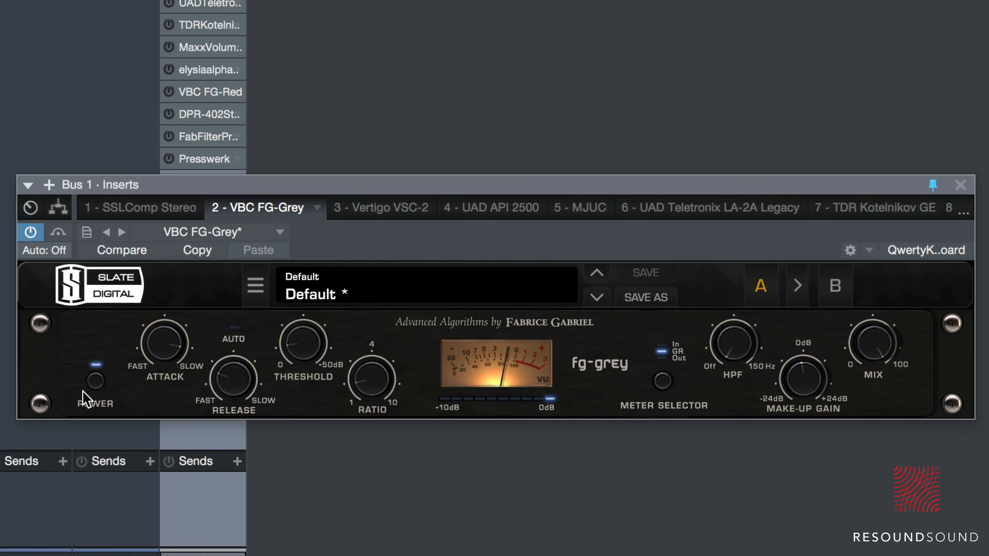
left_click(961, 184)
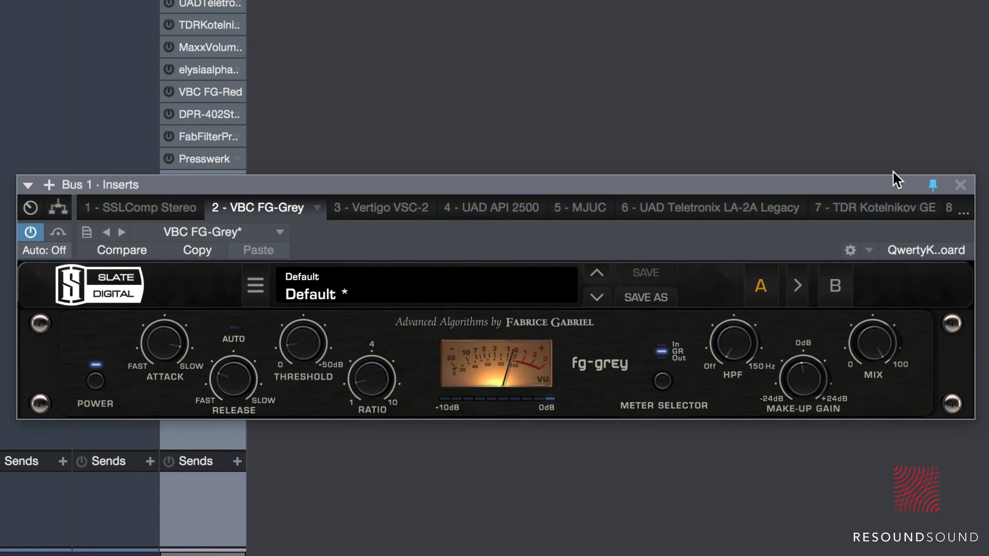
left_click(960, 184)
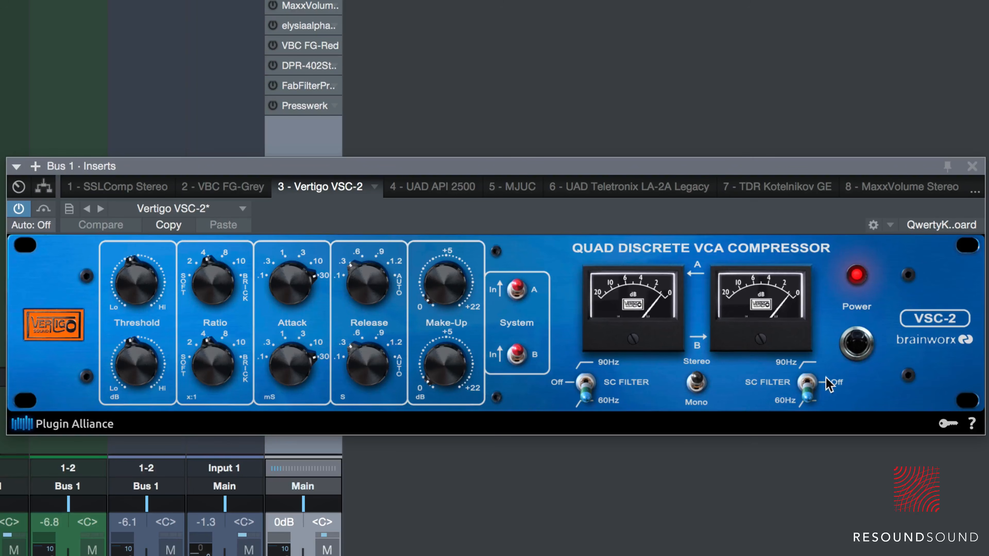
Lower the Vertigo VSC-2's threshold and raise its make-up gain, comparing with power off before and after the changes.
left_click(861, 355)
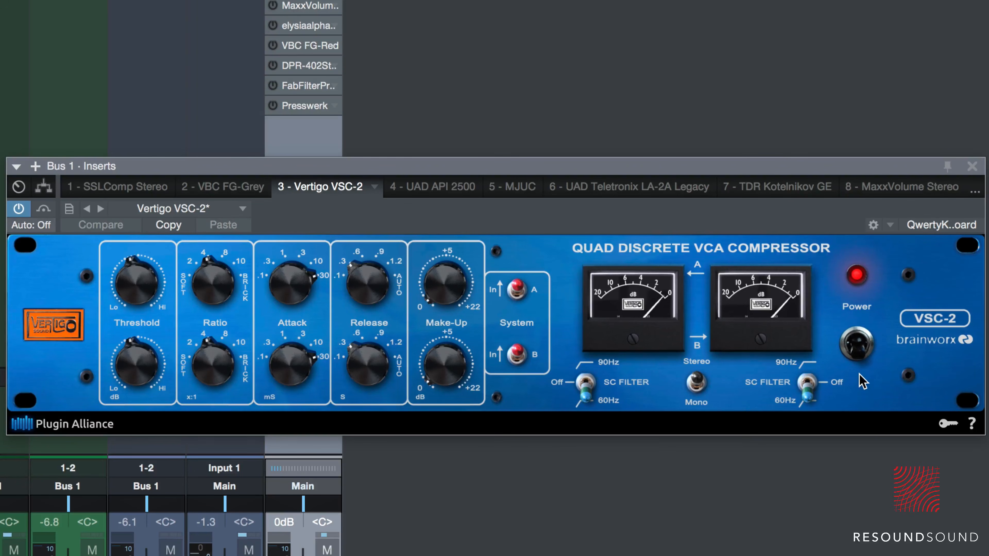
left_click(861, 355)
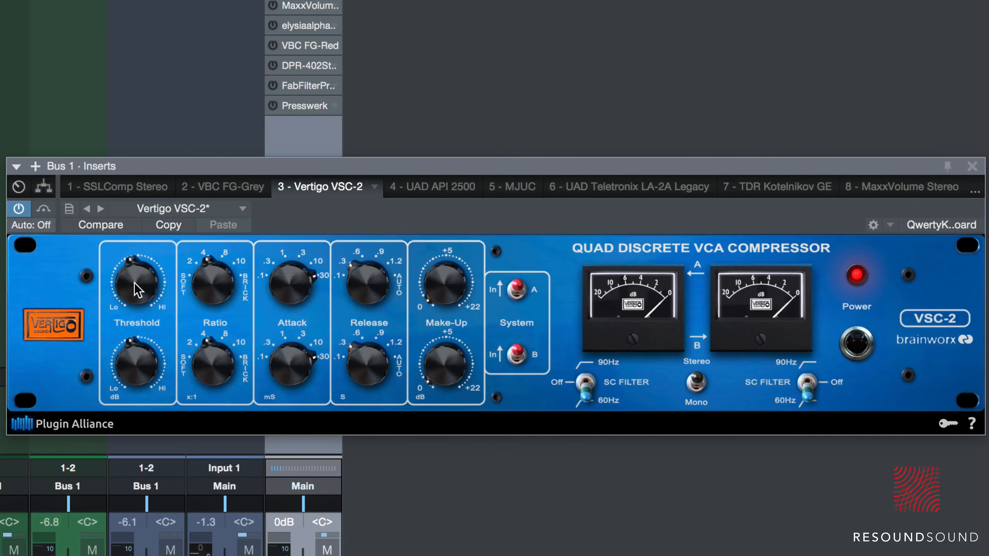
left_click_drag(134, 281, 132, 315)
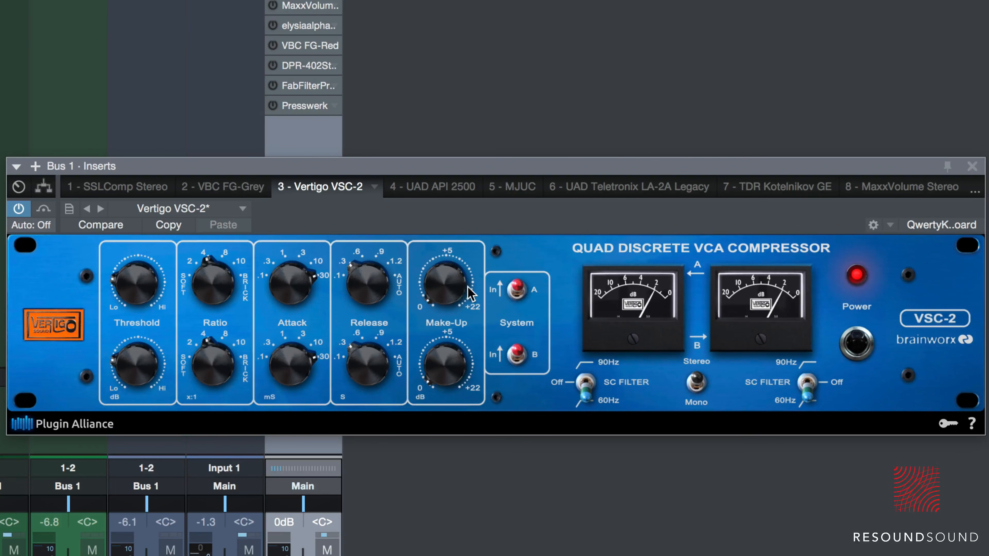
left_click_drag(460, 285, 454, 254)
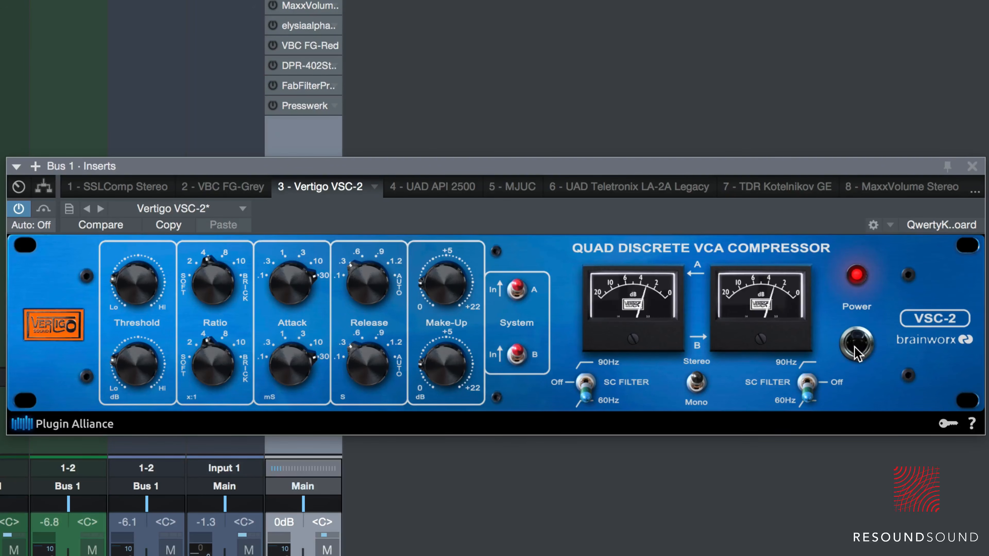
left_click(858, 356)
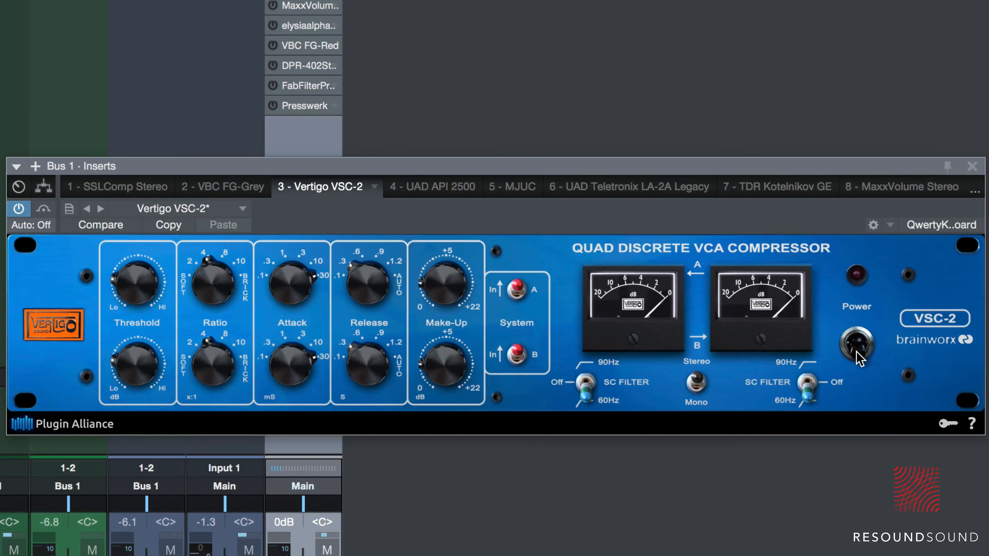
left_click(857, 352)
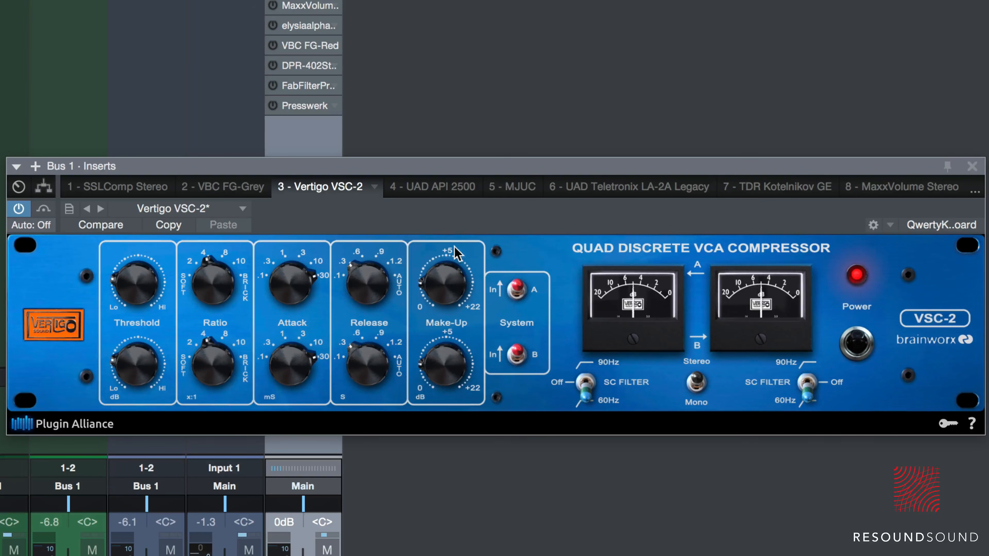
Raise the Vertigo VSC-2's compression ratio to 8.
mouse_move(380, 286)
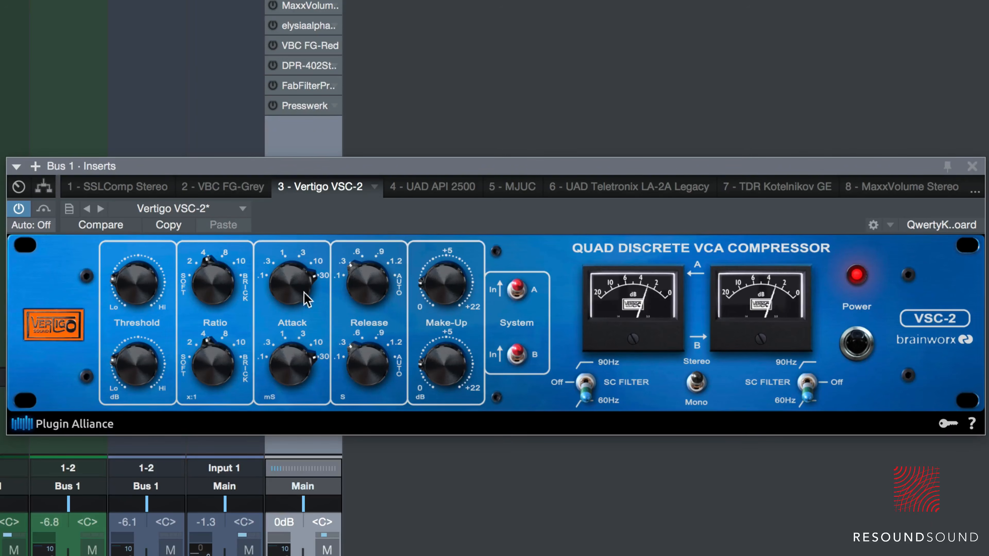
left_click_drag(212, 279, 220, 261)
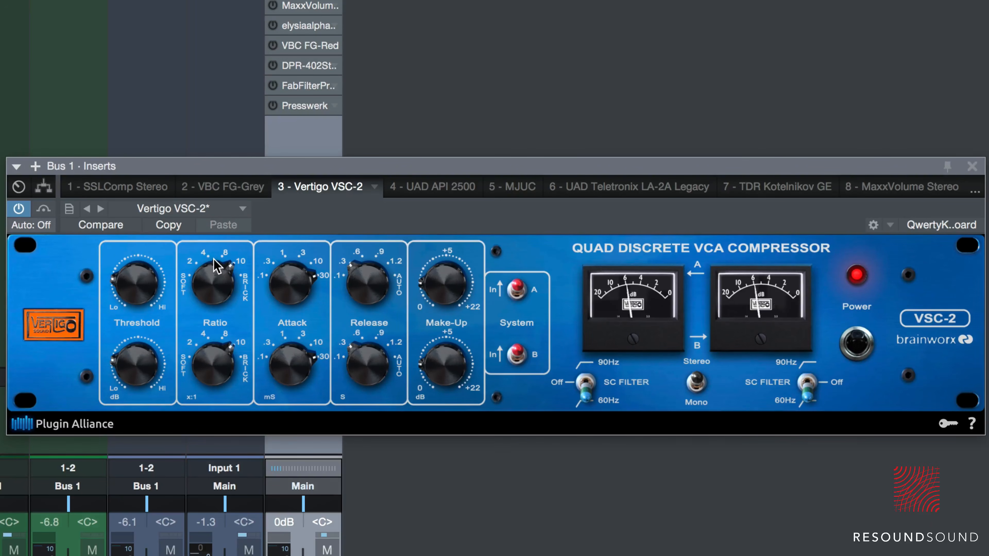
Set the Vertigo VSC-2's threshold to -22.0 dB and compare the sound with its power off.
left_click_drag(130, 289, 138, 266)
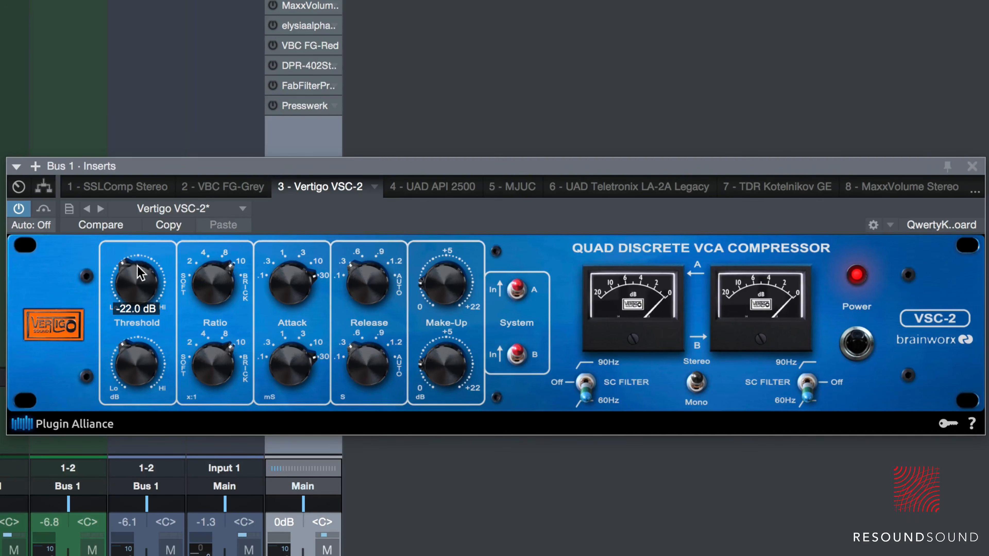
mouse_move(440, 295)
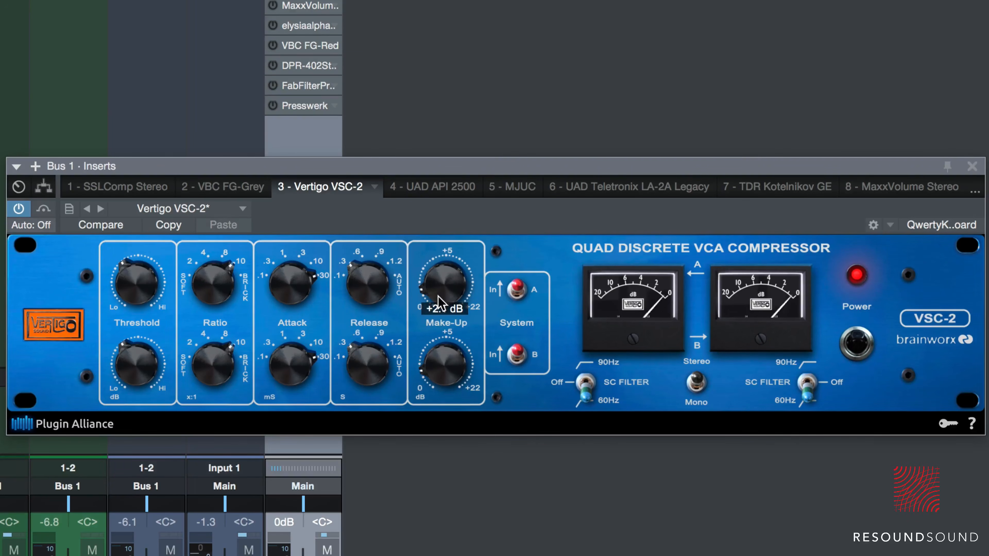
left_click(856, 343)
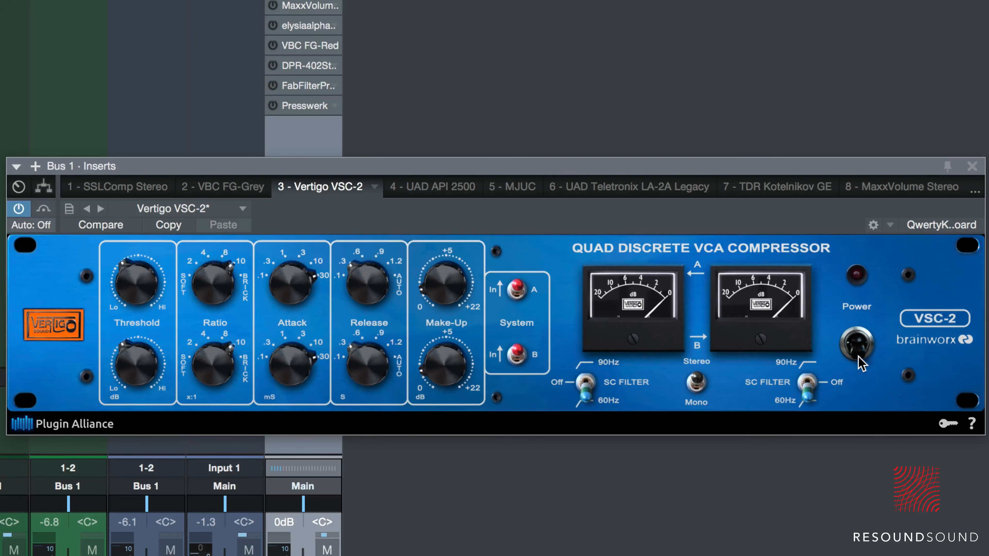
left_click(859, 355)
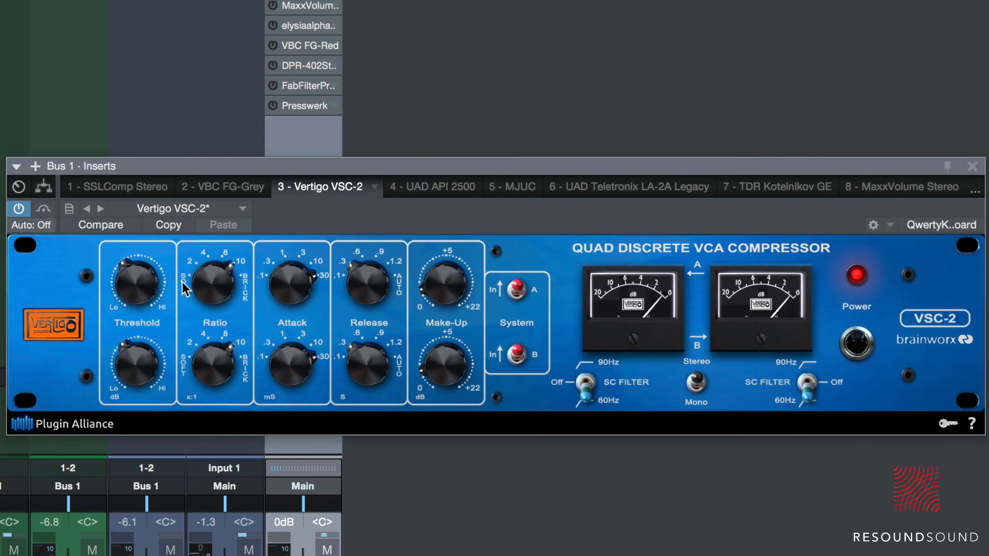
Lower the Vertigo VSC-2's ratio to 4 and compare the compressed signal with the power off.
mouse_move(210, 290)
left_click_drag(210, 290, 213, 343)
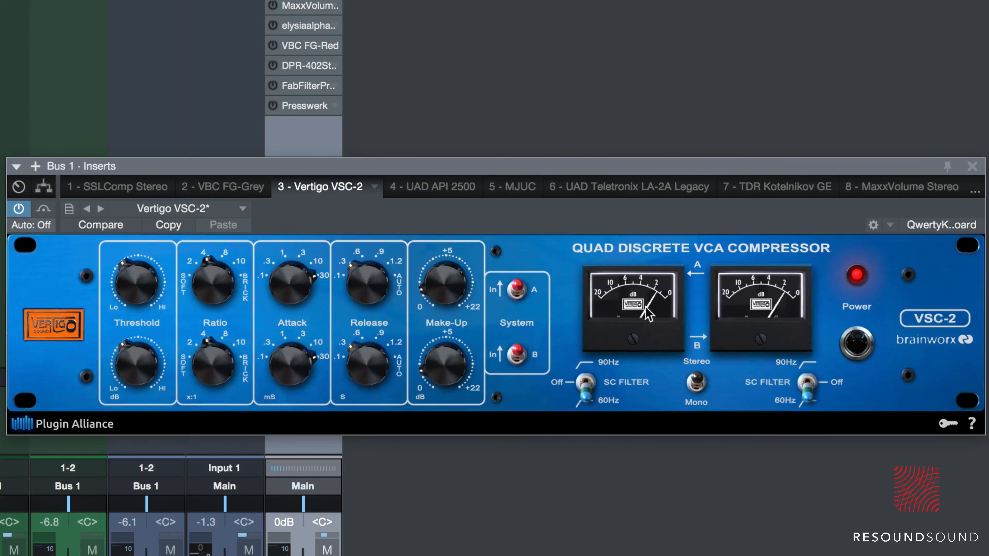
mouse_move(446, 292)
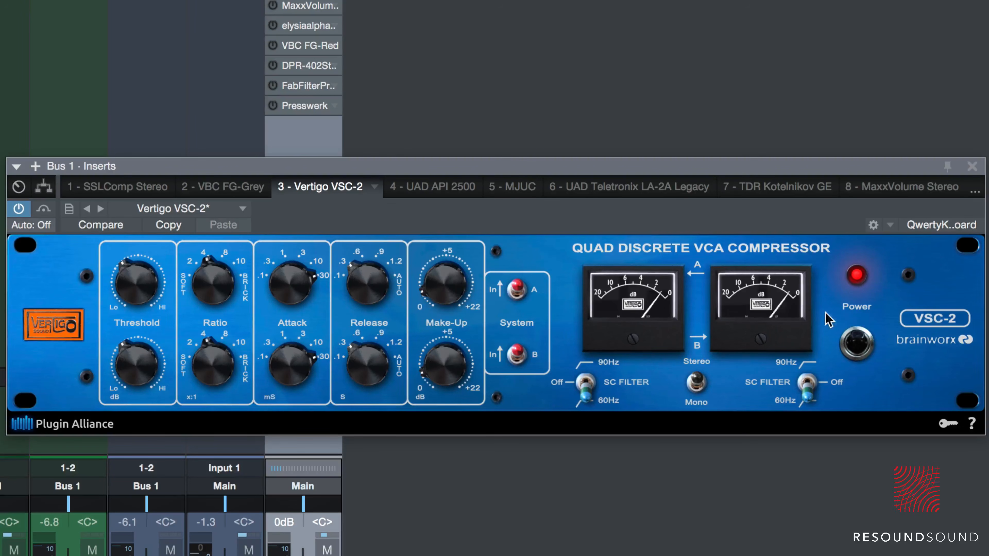
left_click(858, 349)
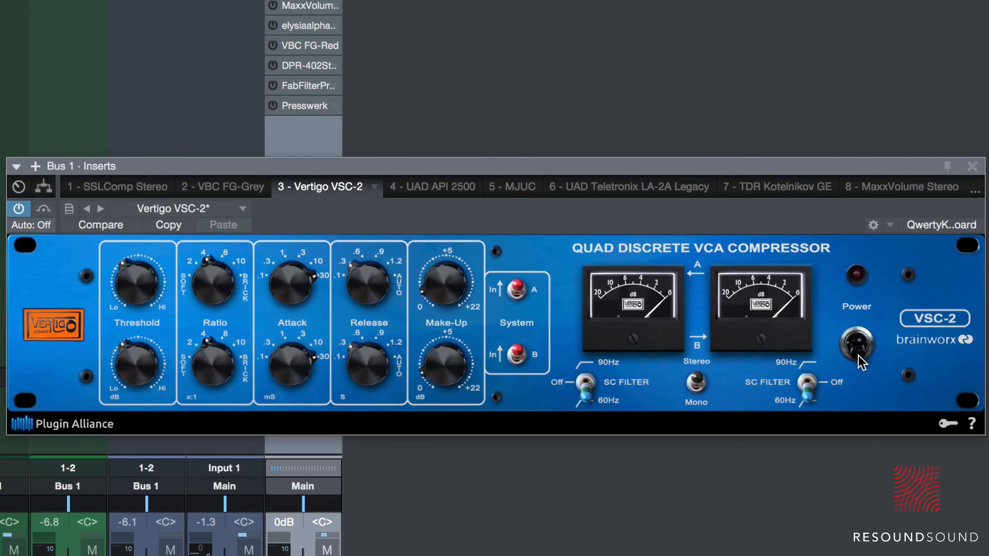
left_click(861, 361)
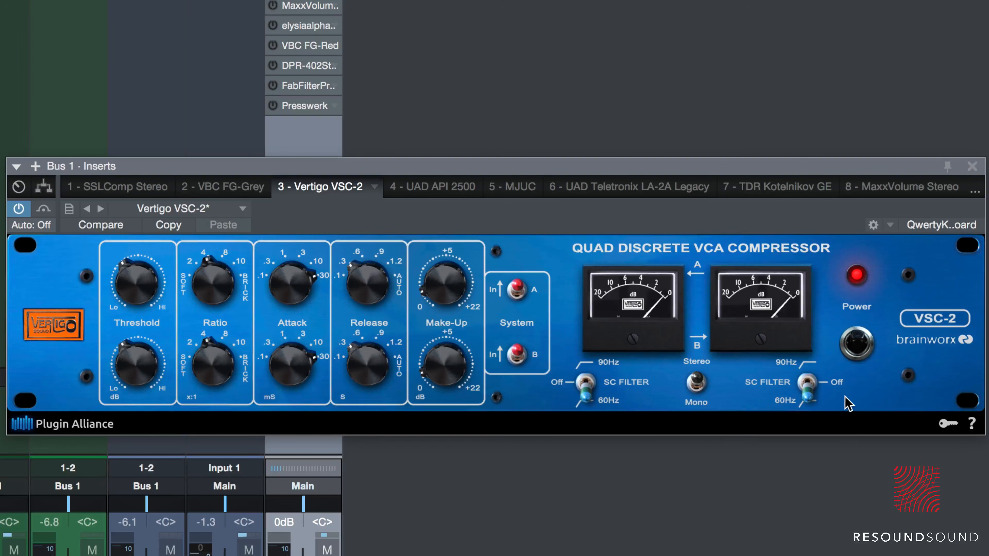
Lower the Vertigo VSC-2's ratio below 4 and switch it from Stereo to Mono, checking against power off.
left_click_drag(209, 271, 206, 308)
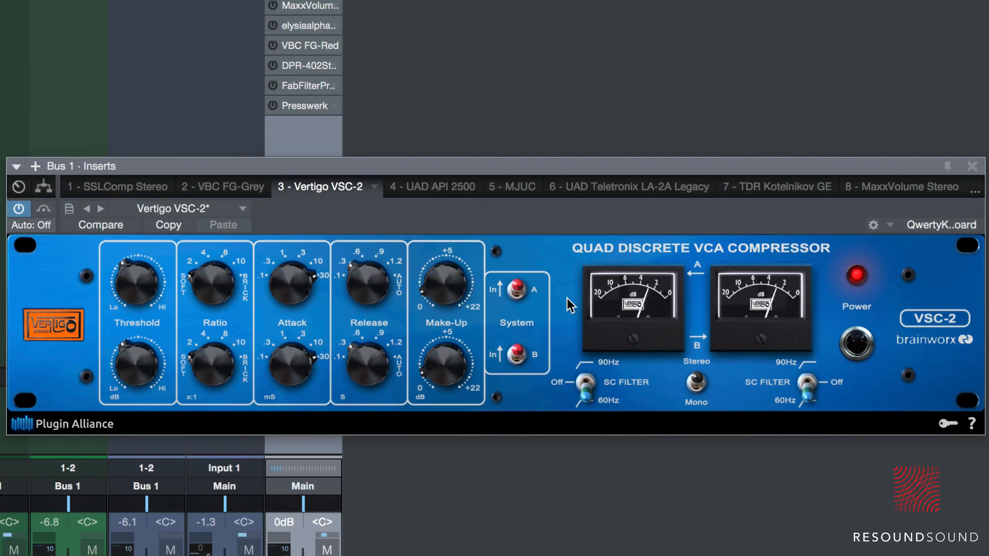
left_click(697, 395)
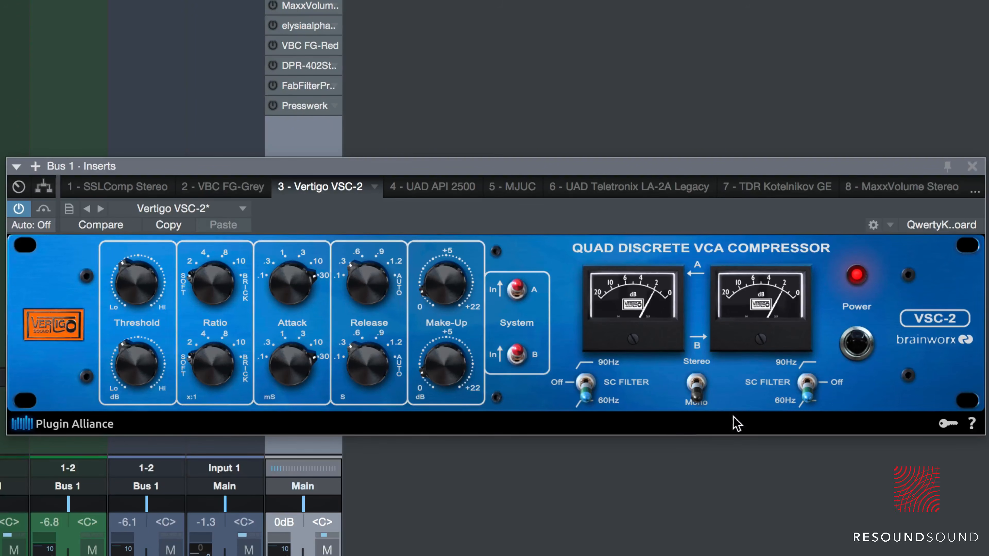
left_click(858, 343)
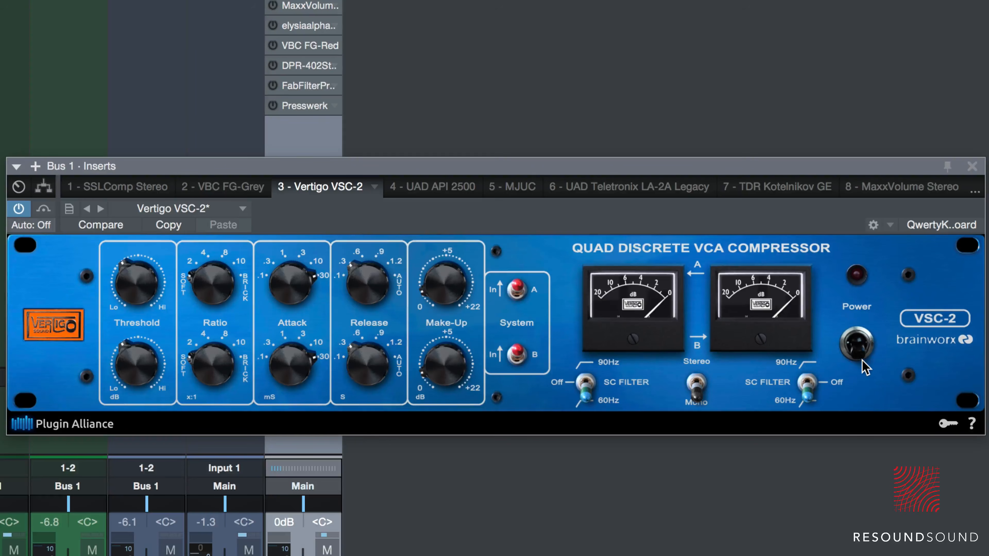
left_click(859, 348)
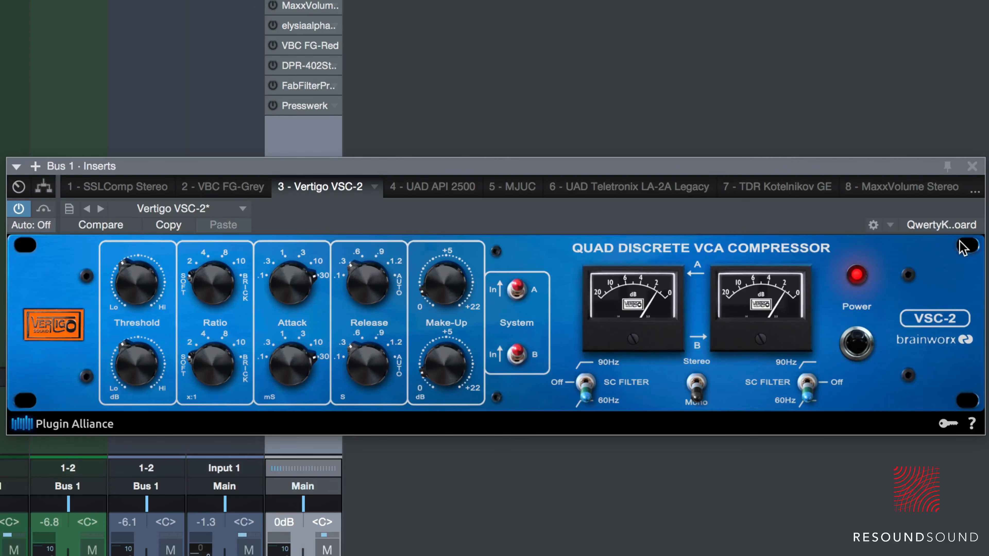
Close the Vertigo VSC-2 window and activate the UAD API 2500 insert, comparing it with its power off.
left_click(973, 166)
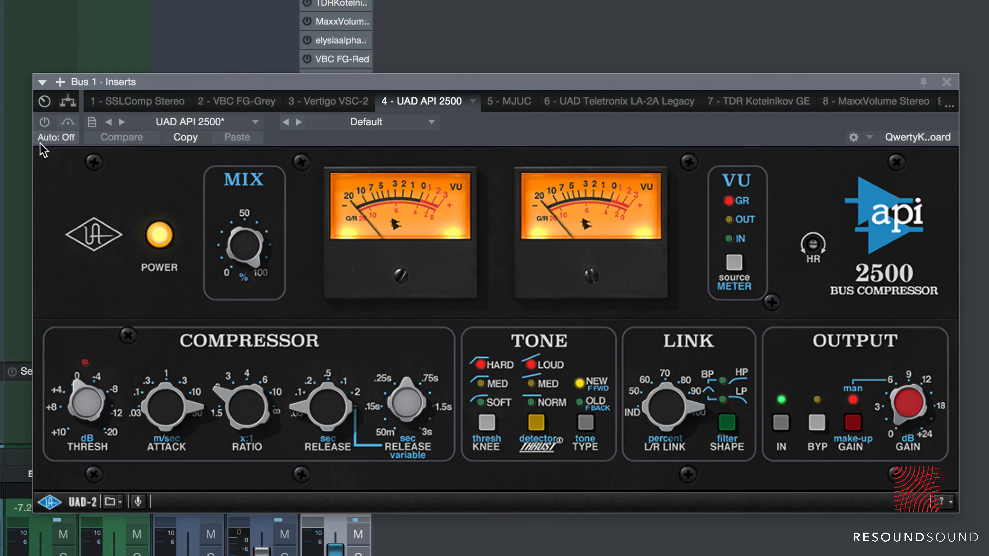
left_click(44, 123)
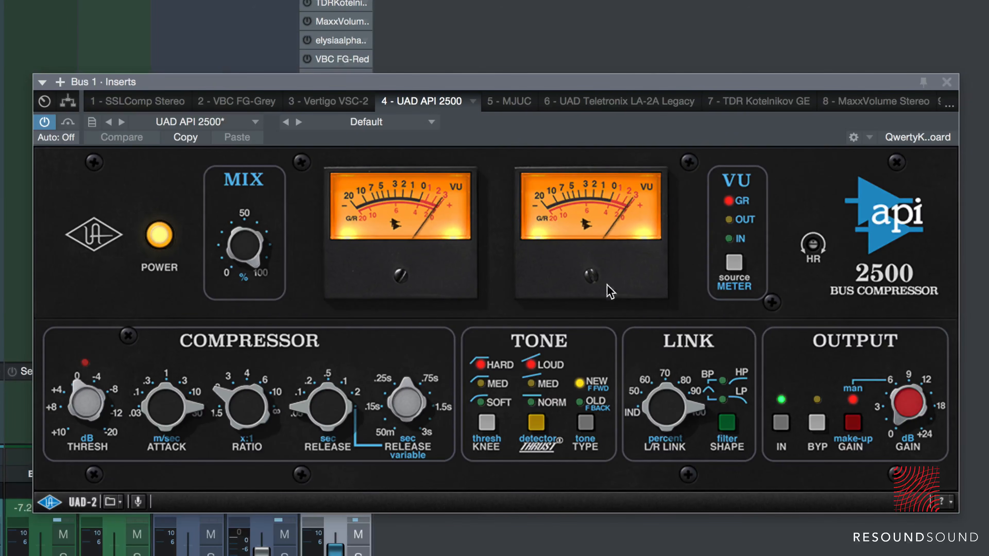
mouse_move(612, 83)
left_mouse_down()
mouse_move(624, 81)
mouse_move(621, 96)
mouse_move(627, 78)
left_mouse_up()
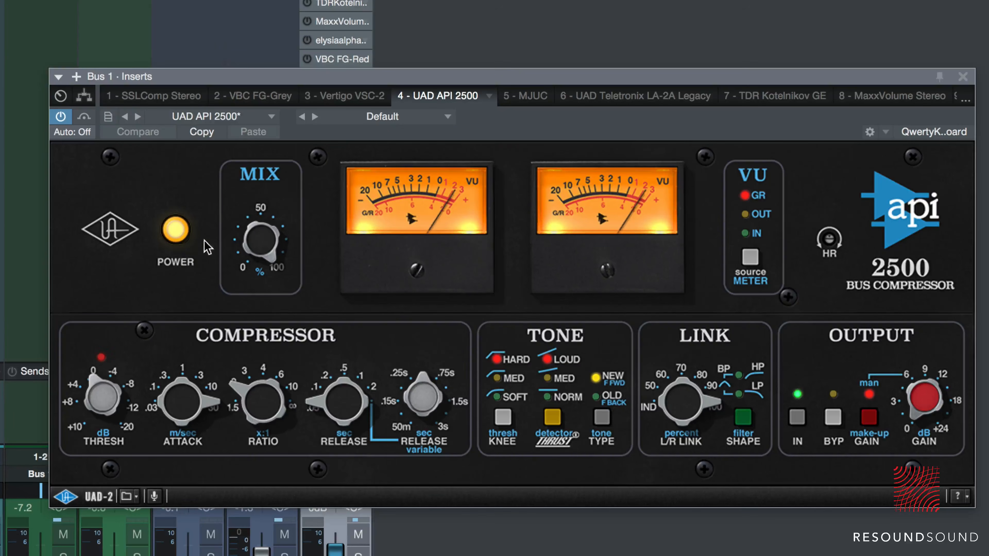
left_click(174, 231)
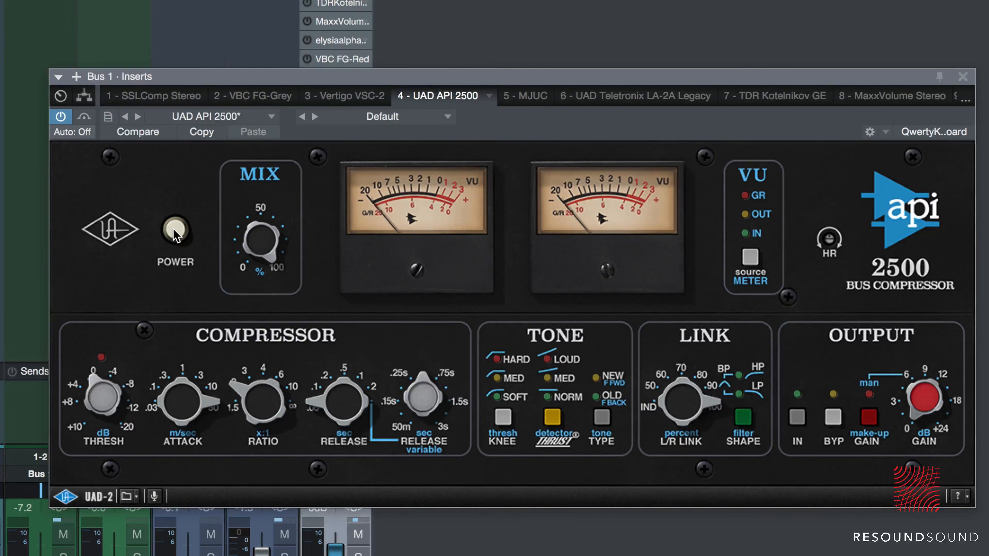
left_click(174, 231)
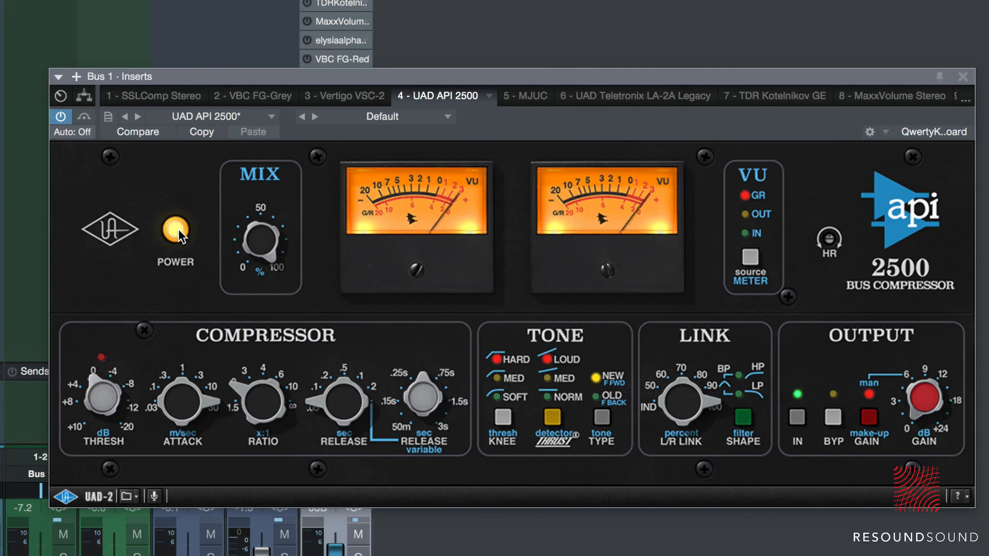
Lower the API 2500's threshold to about -4 dB and compare with its power off.
left_click_drag(105, 411, 109, 385)
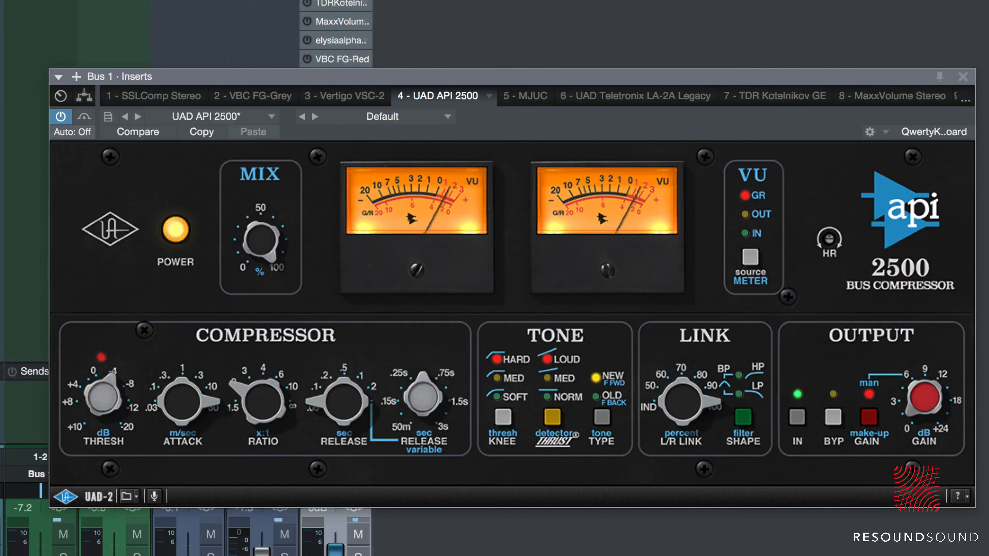
left_click(173, 230)
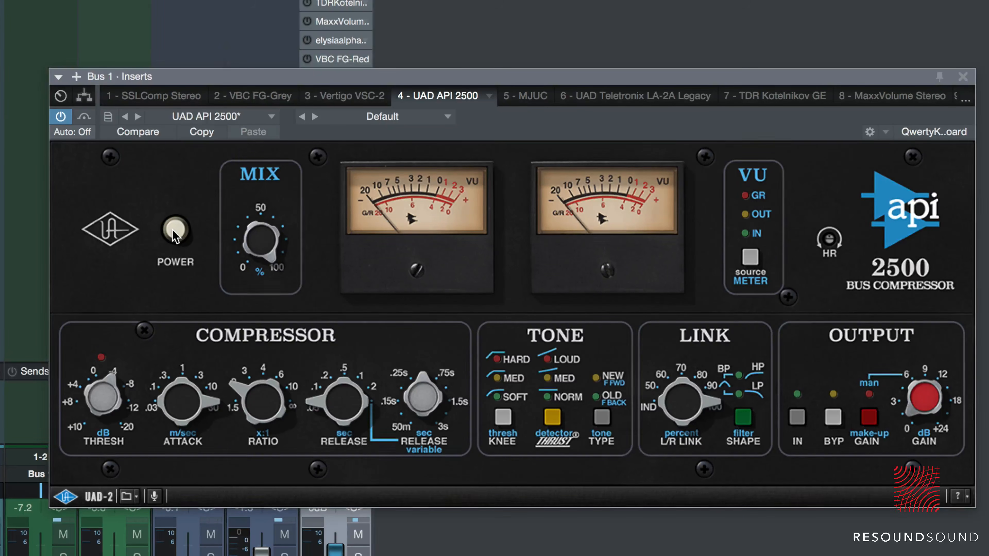
left_click(175, 234)
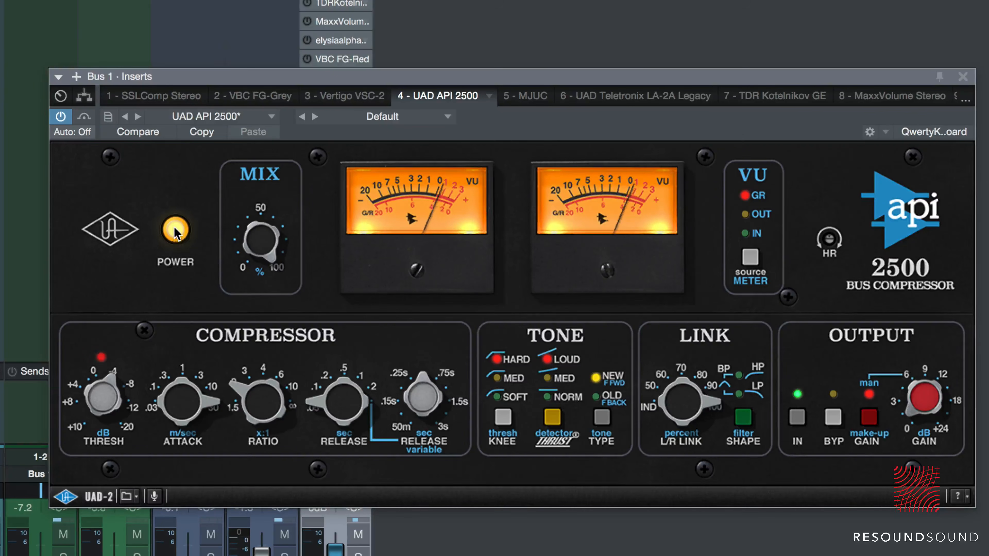
Set the API 2500's ratio to 4 and threshold to about -2 dB, nudge the output gain, and check against power off.
left_click_drag(260, 398, 260, 359)
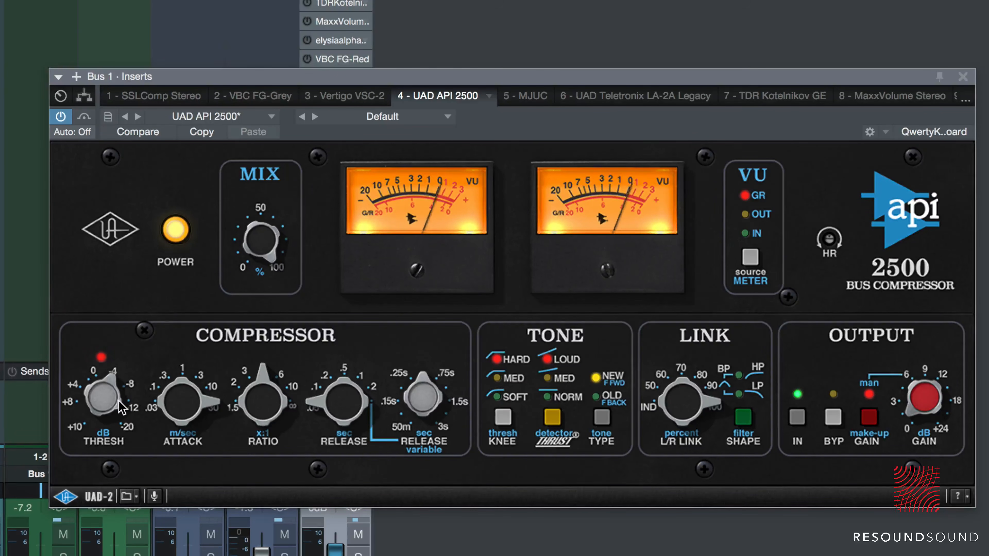
left_click_drag(118, 401, 112, 415)
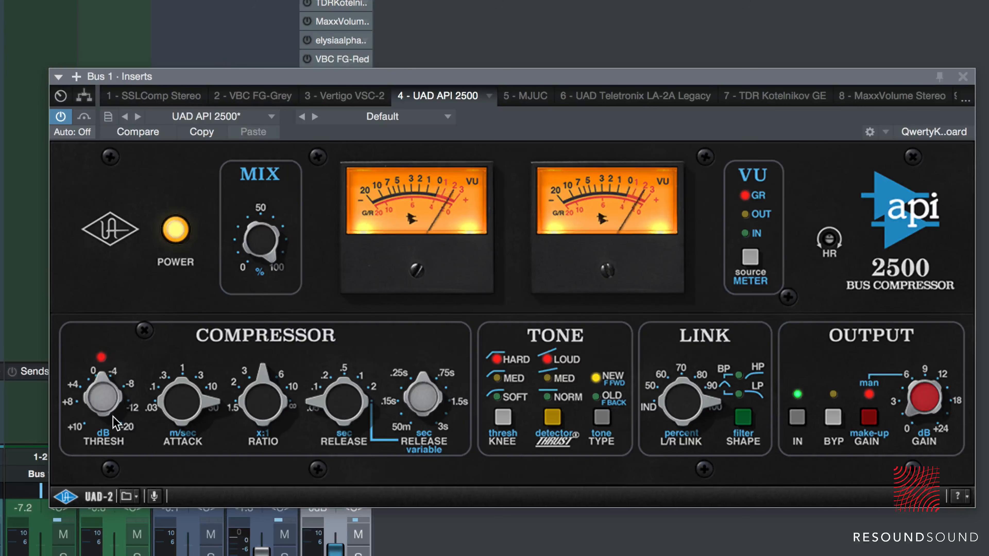
left_click_drag(924, 396, 924, 392)
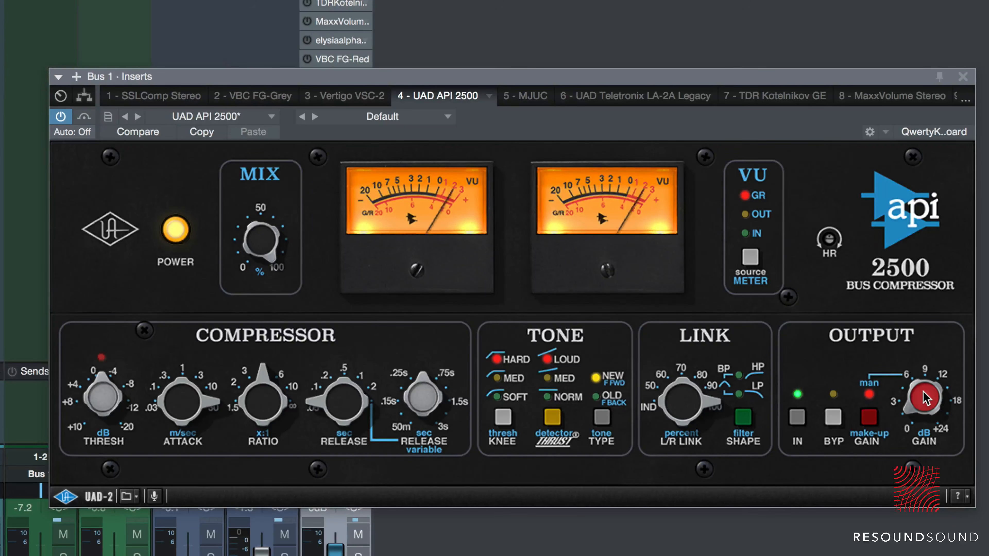
left_click(177, 233)
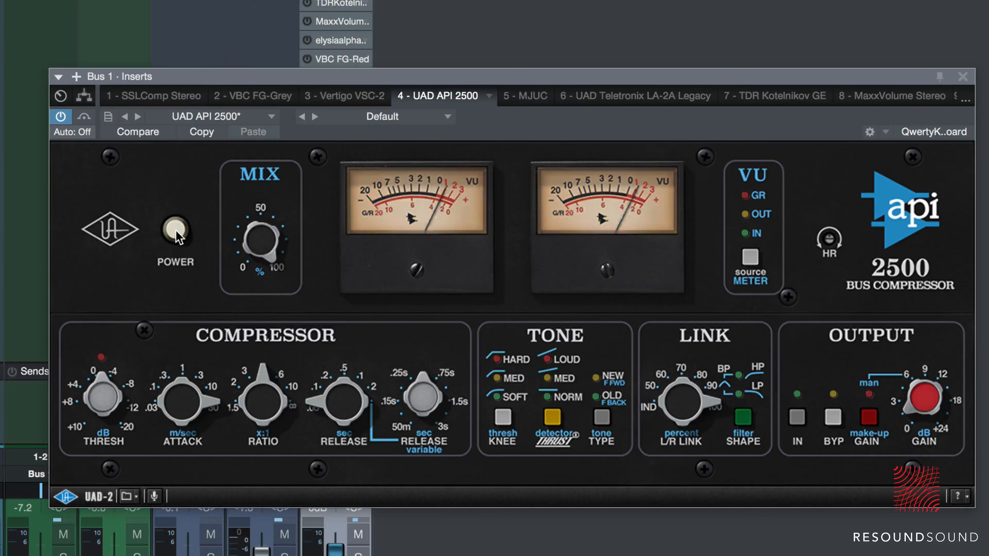
left_click(177, 233)
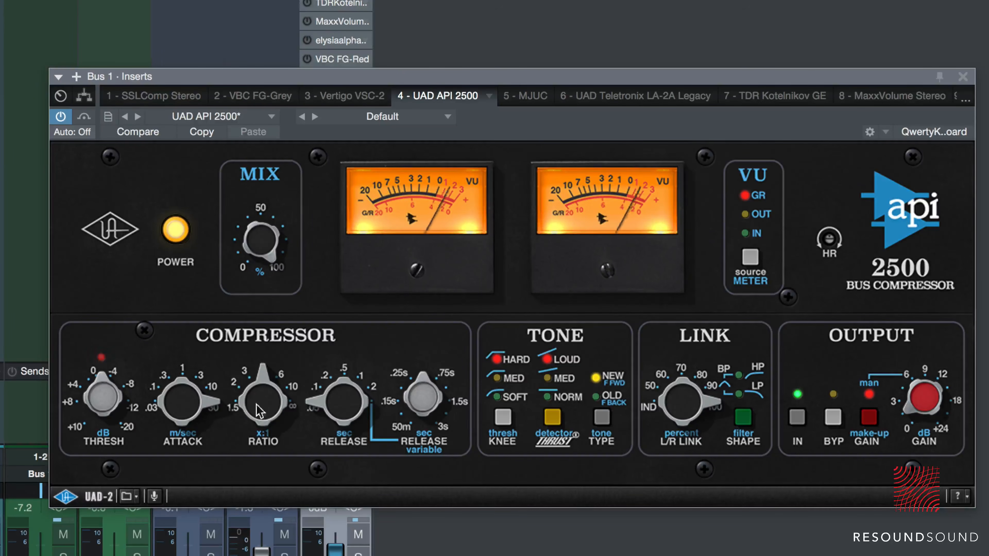
Set the API 2500 to an infinite ratio and a 3 ms attack, and lower its threshold slightly.
left_click_drag(265, 410, 288, 220)
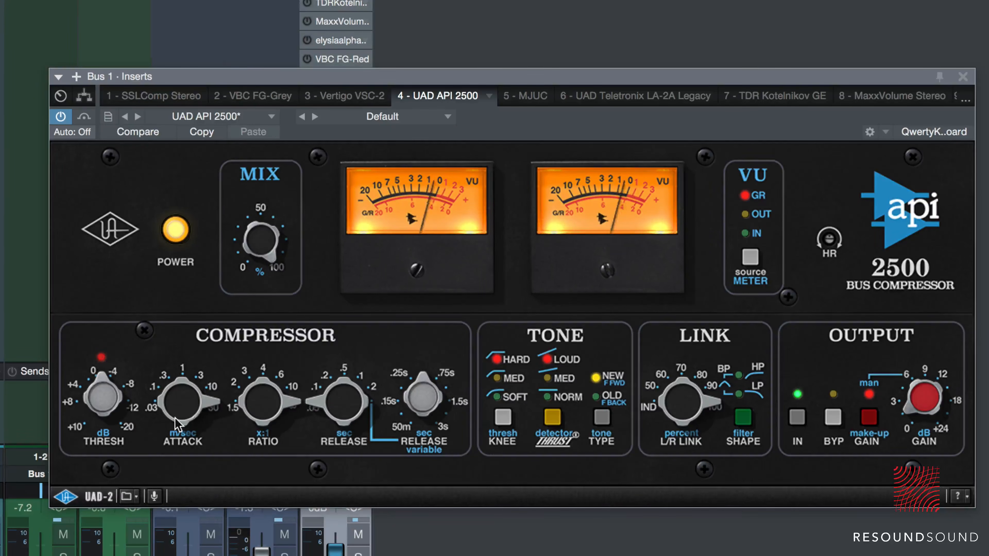
left_click_drag(189, 420, 190, 469)
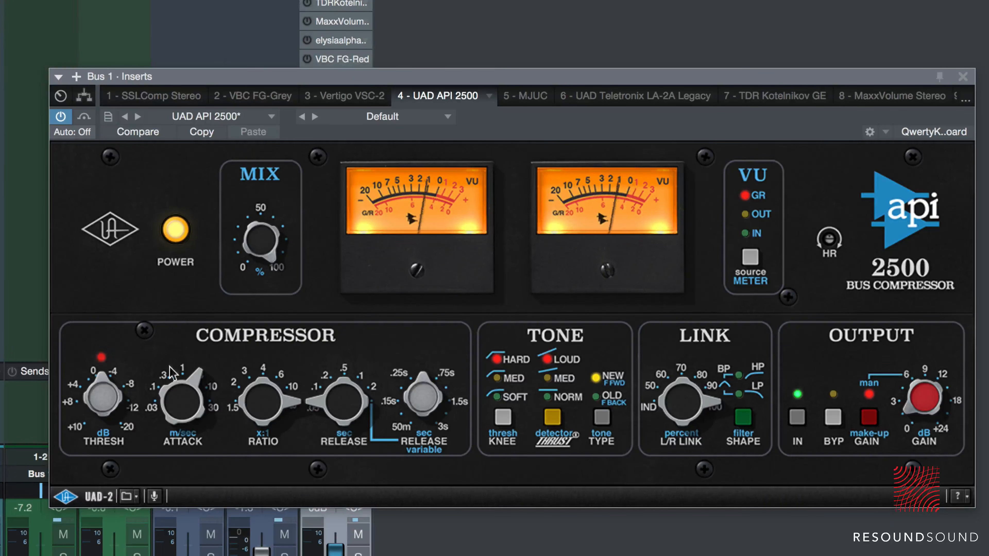
left_click_drag(103, 395, 122, 295)
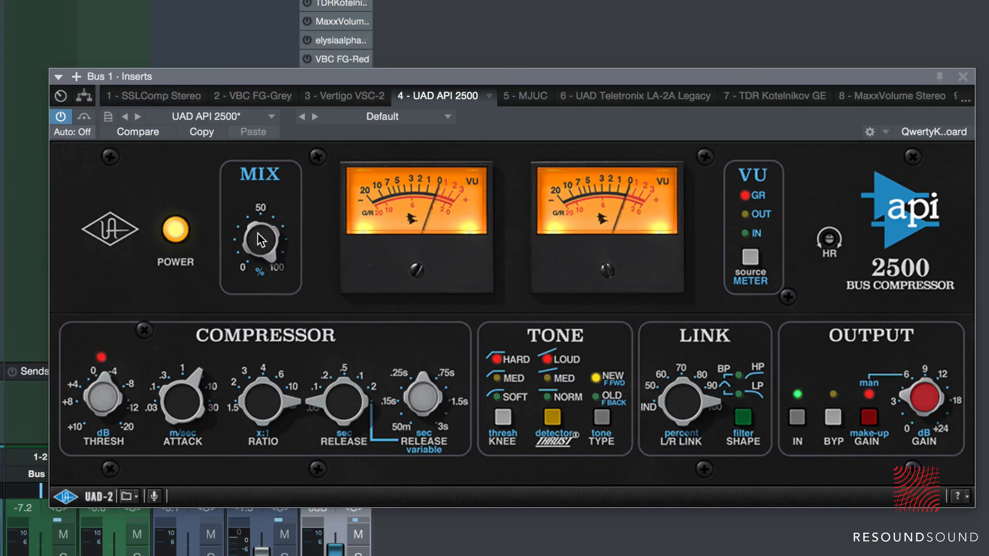
Reduce the API 2500's Mix to somewhat above 50% and compare the blend repeatedly with the power off.
left_click_drag(260, 240, 246, 197)
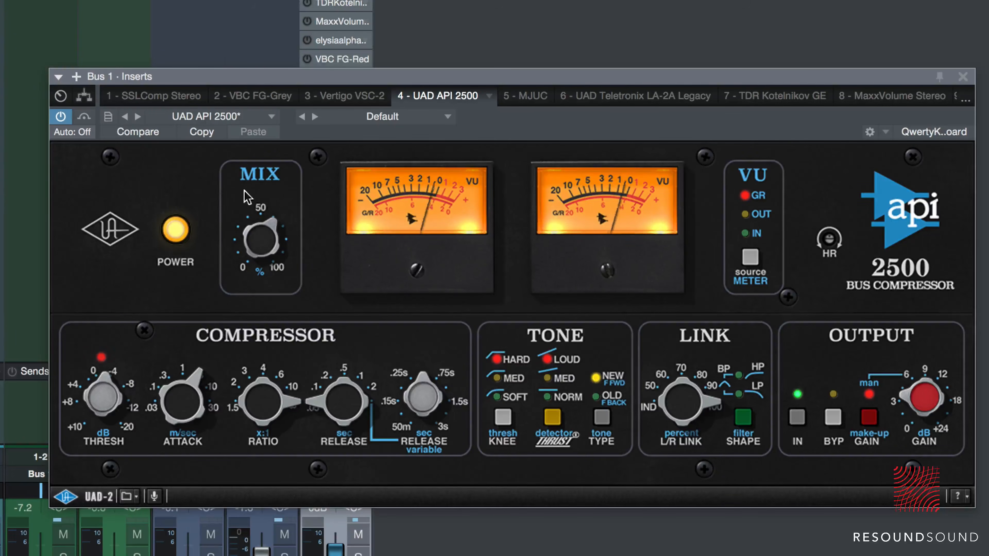
left_click(176, 231)
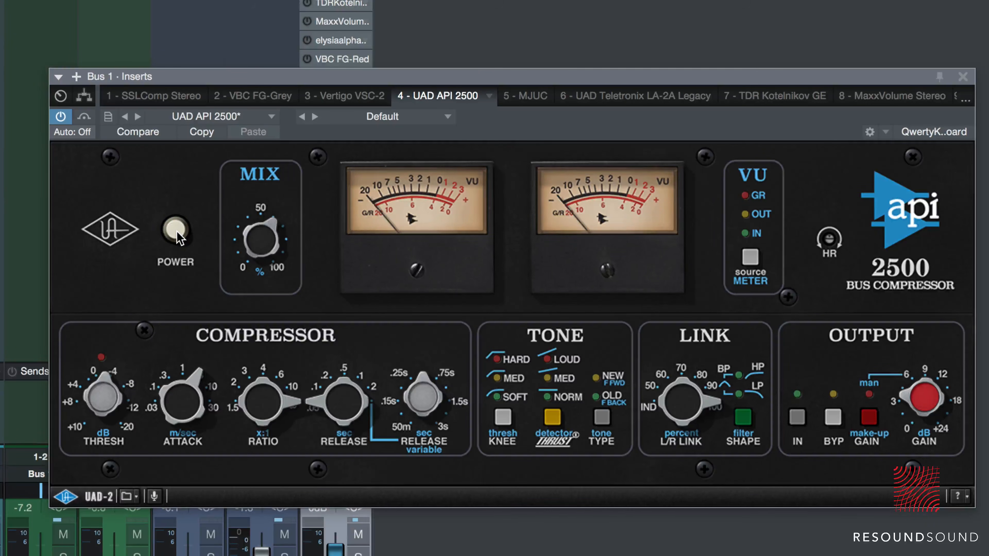
left_click(176, 231)
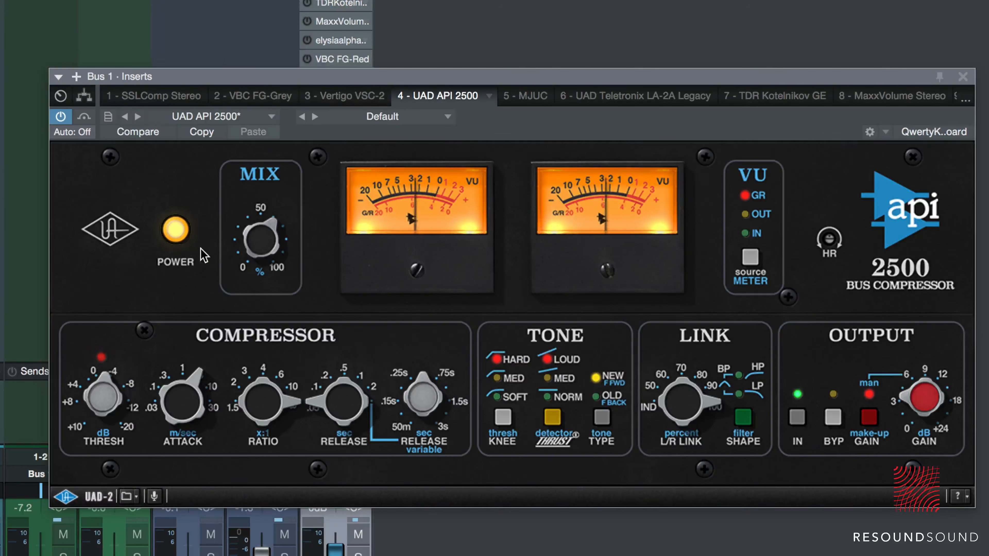
left_click(177, 237)
left_click(176, 232)
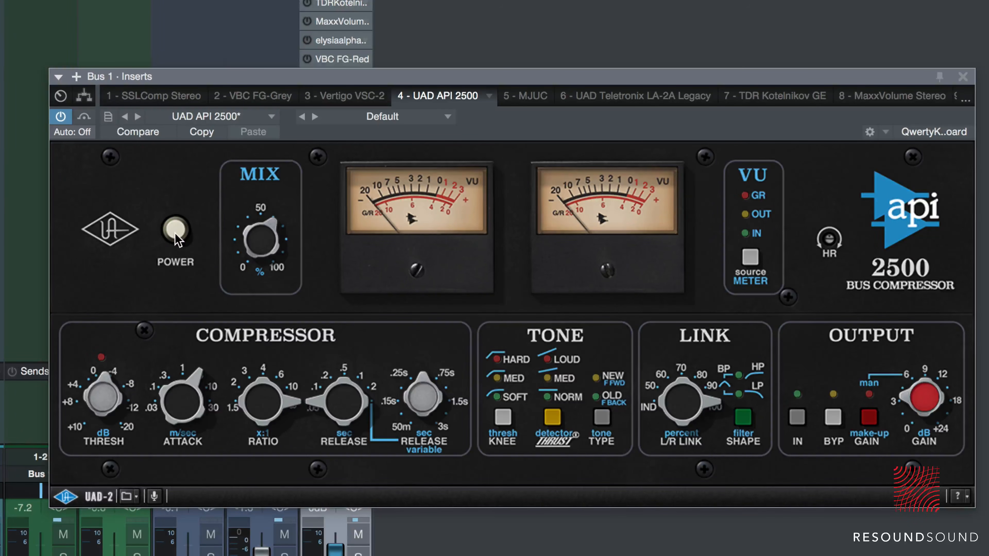
left_click(176, 232)
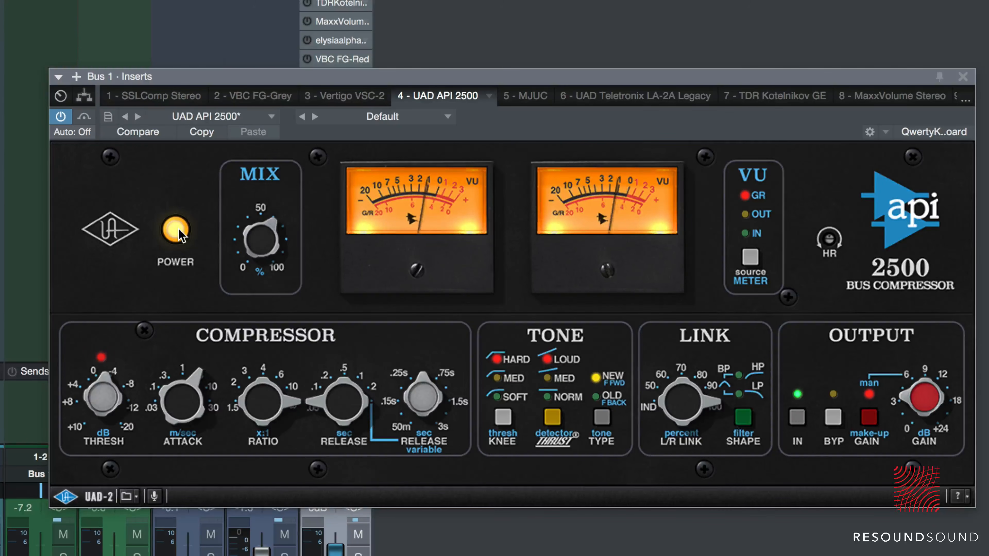
left_click(176, 229)
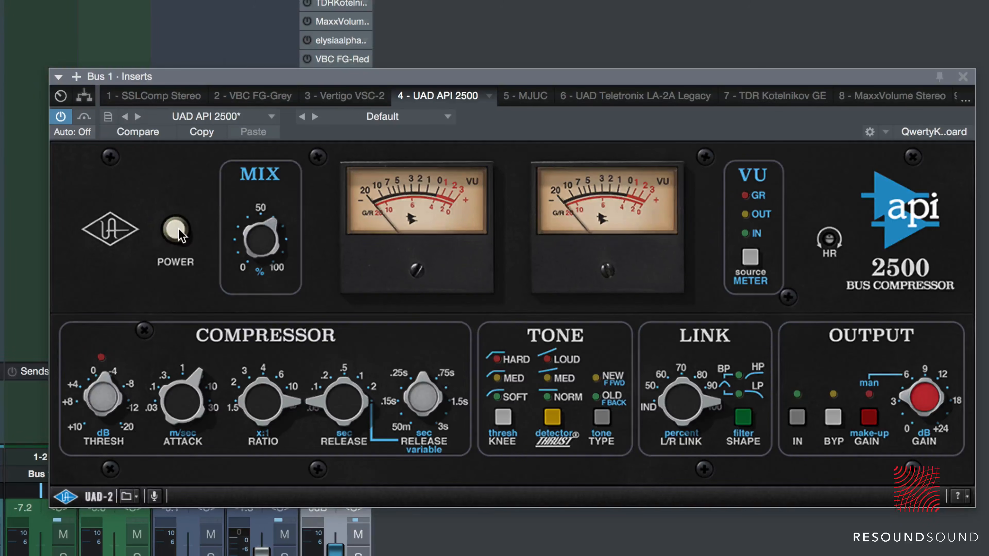
left_click(176, 230)
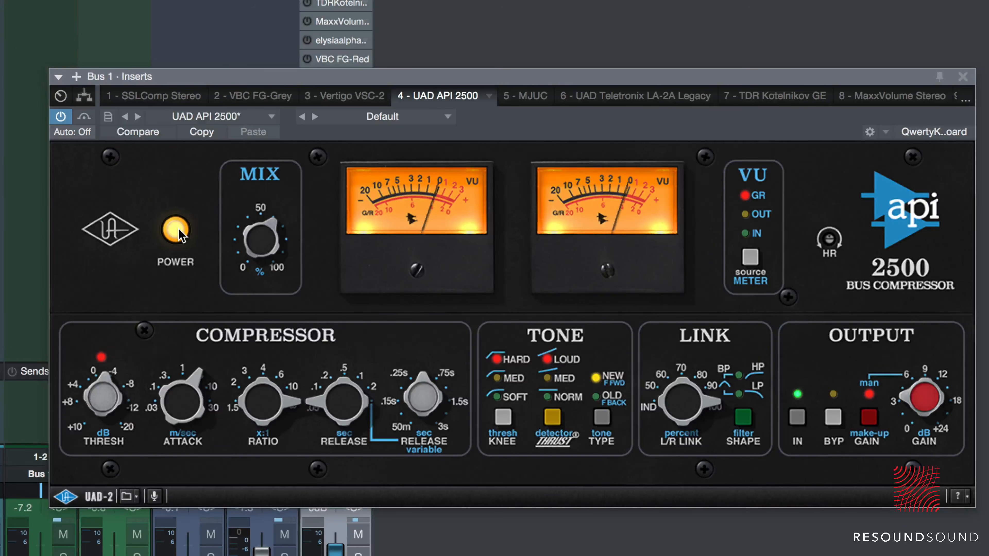
Reduce the API 2500's Mix to 50%, bypass the plug-in, and close its window.
left_click_drag(284, 250, 268, 269)
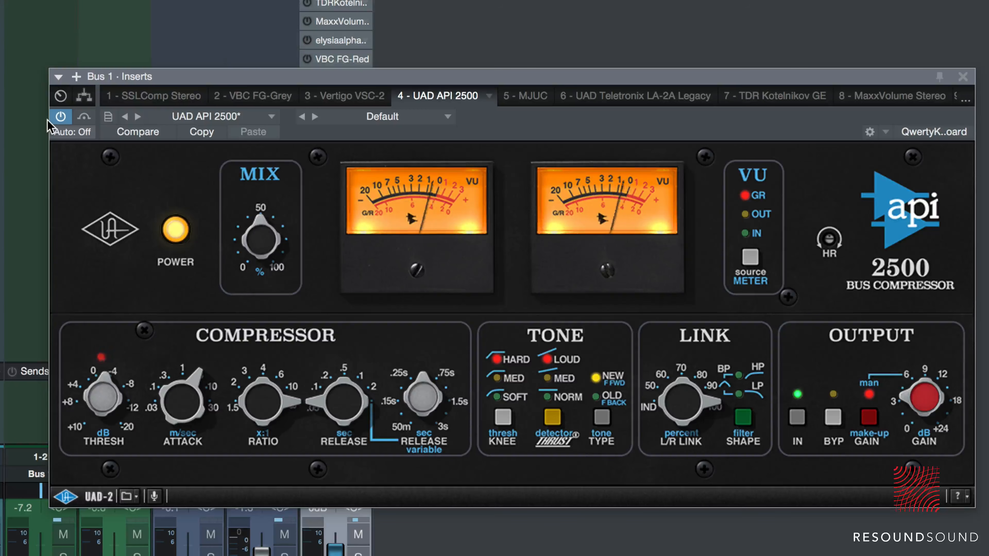
left_click(60, 116)
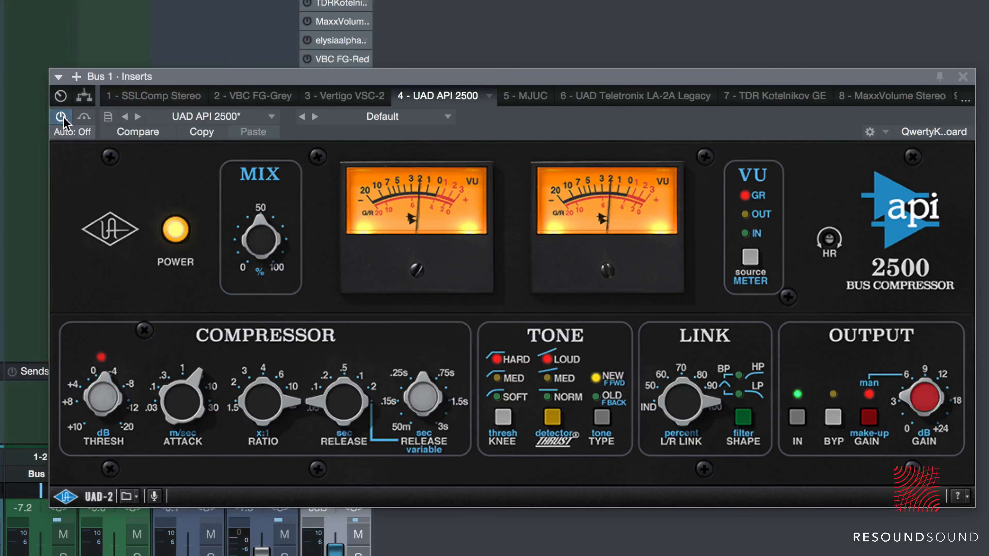
left_click(963, 77)
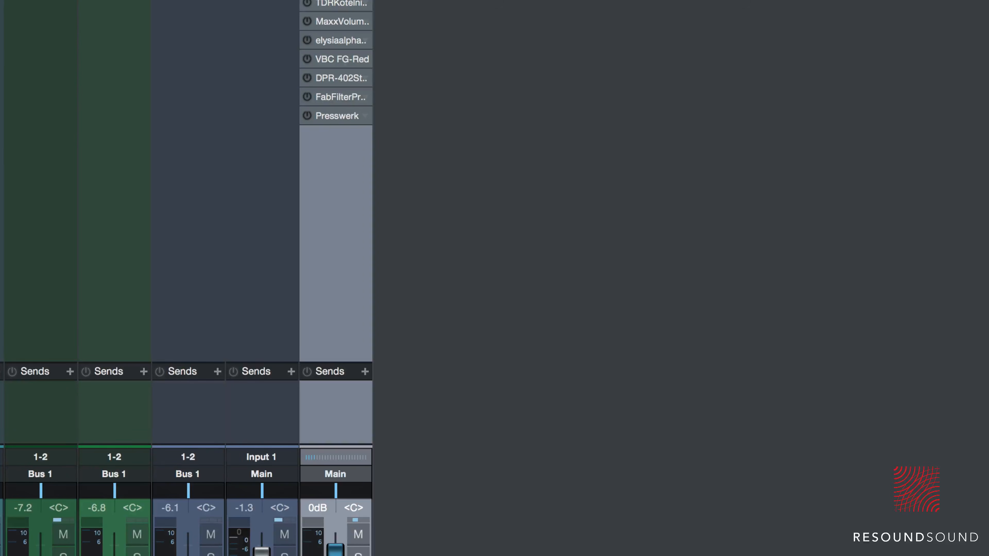
Open the MJUC compressor from the bus inserts, compare it with bypass, and reposition its window.
double_click(331, 0)
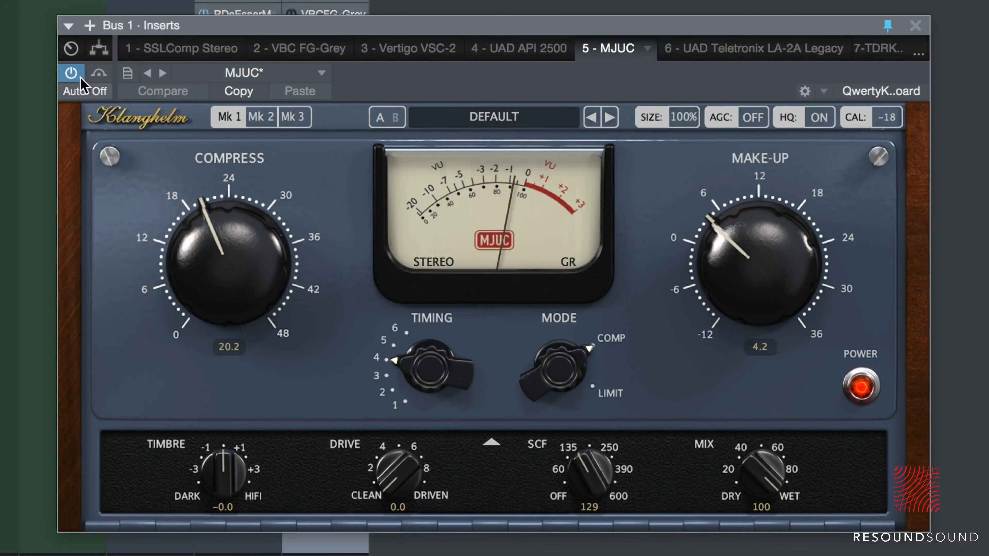
left_click(71, 73)
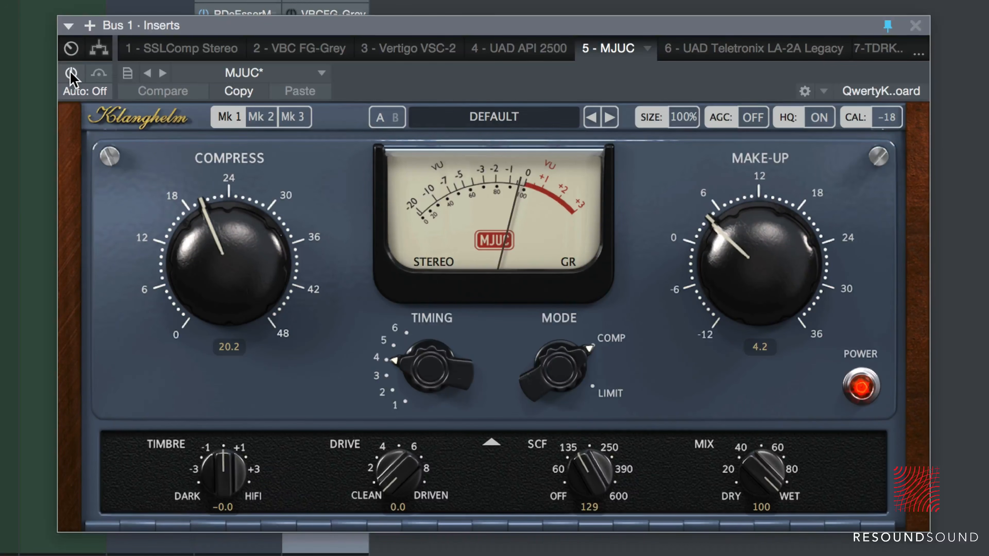
left_click(71, 74)
left_click_drag(518, 51, 507, 179)
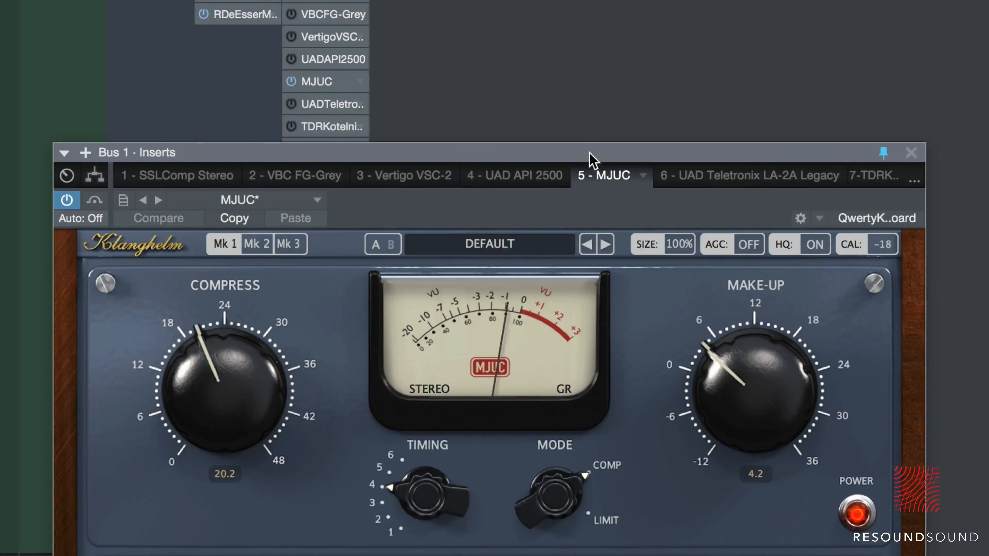
left_click_drag(590, 160, 628, 102)
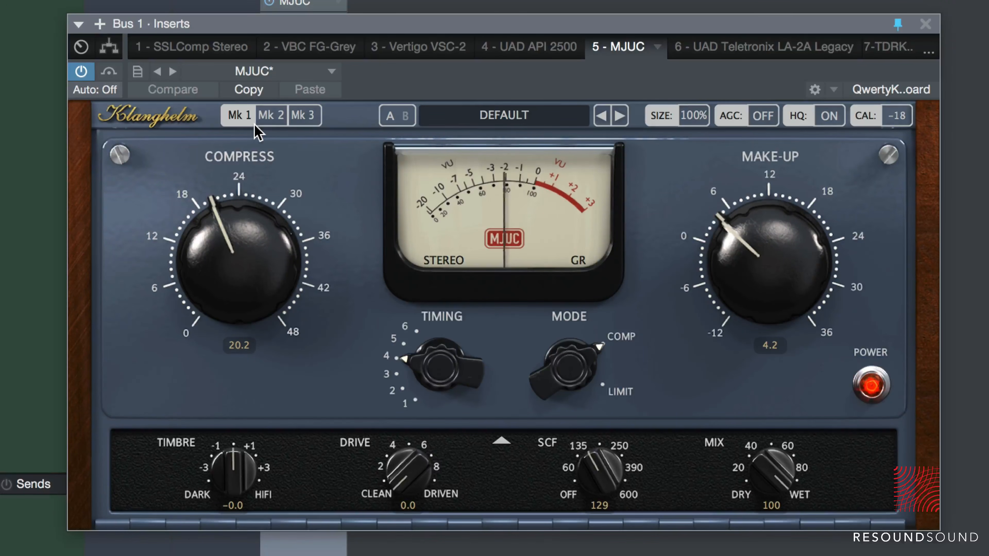
Preview MJUC's Mk 2 and Mk 3 models, return to Mk 1, and compare it with the power off.
left_click(272, 120)
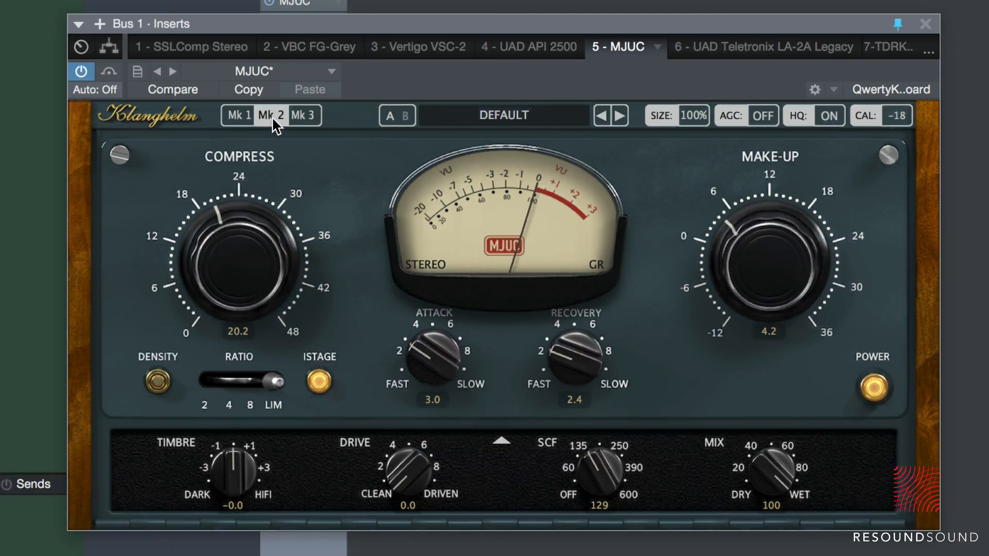
left_click(301, 119)
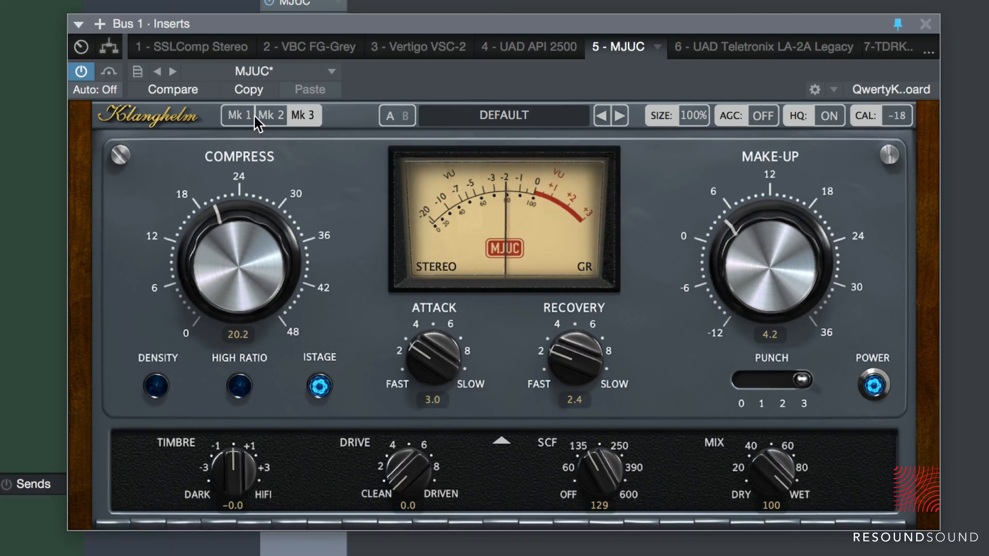
left_click(236, 117)
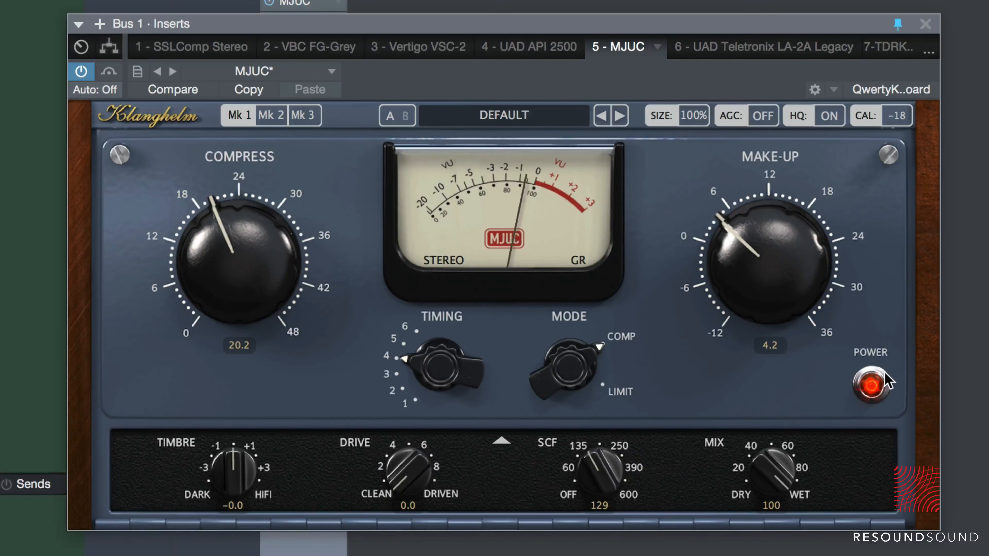
left_click(878, 388)
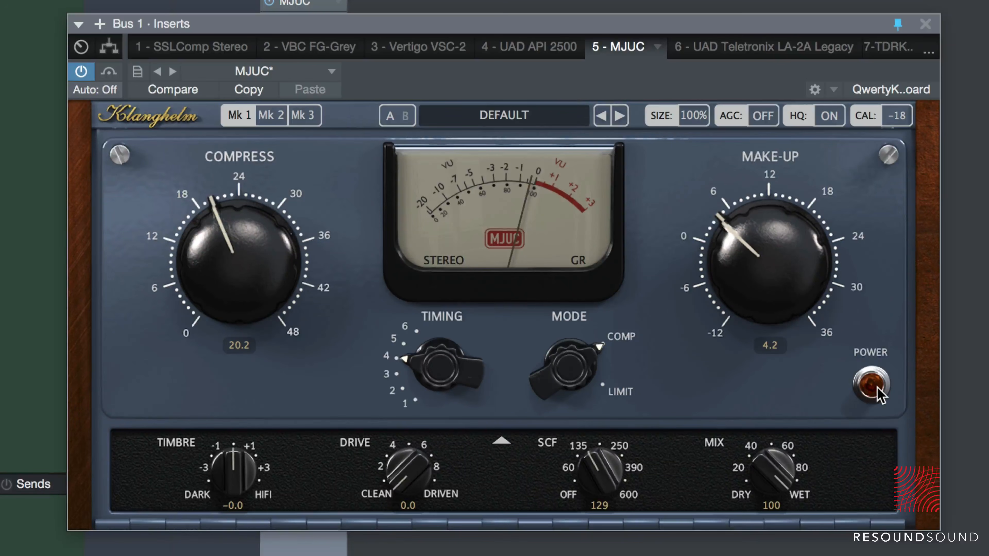
left_click(878, 389)
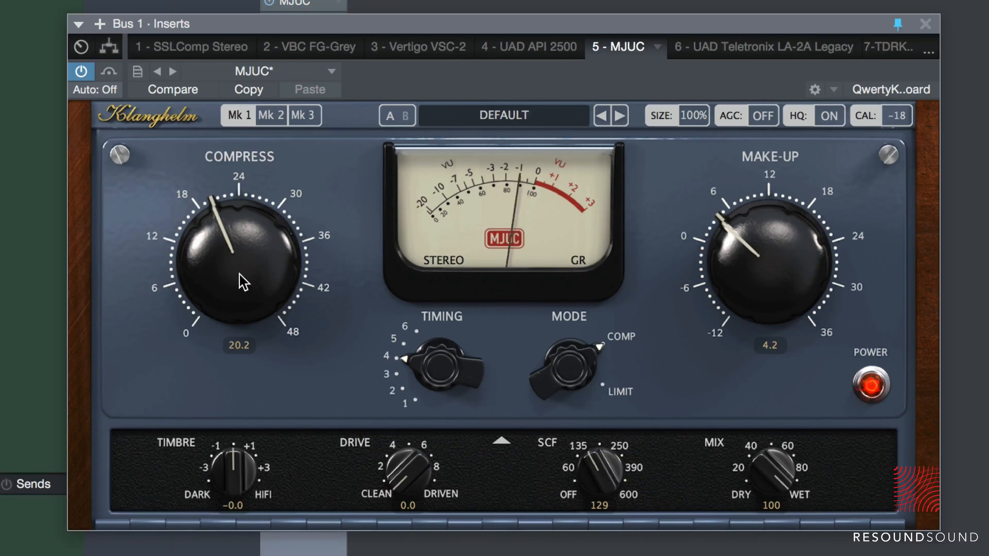
Try heavier compression on MJUC Mk 1 with Compress at 24.1 and Make-Up at 8.5, and compare with the power off.
left_click_drag(243, 282, 255, 240)
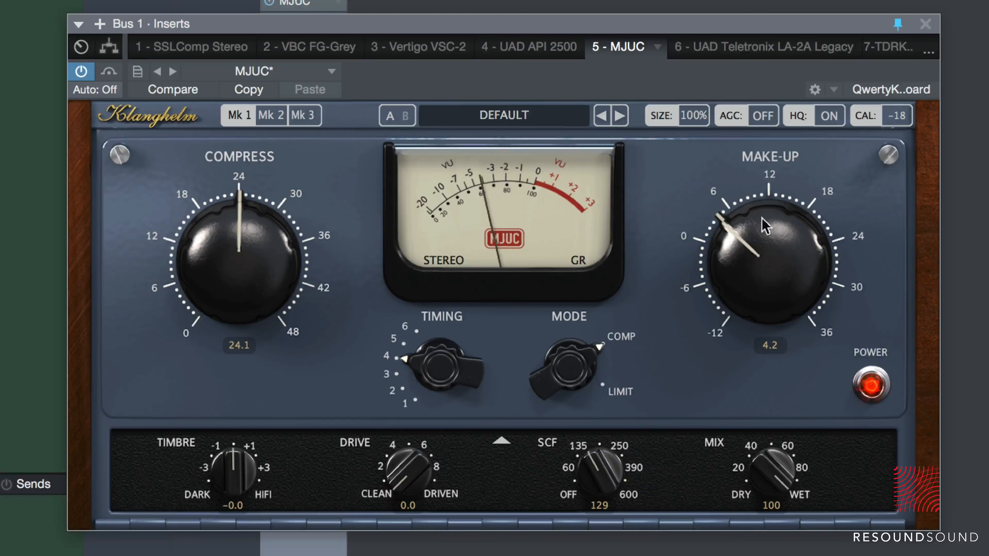
left_click_drag(826, 251, 823, 203)
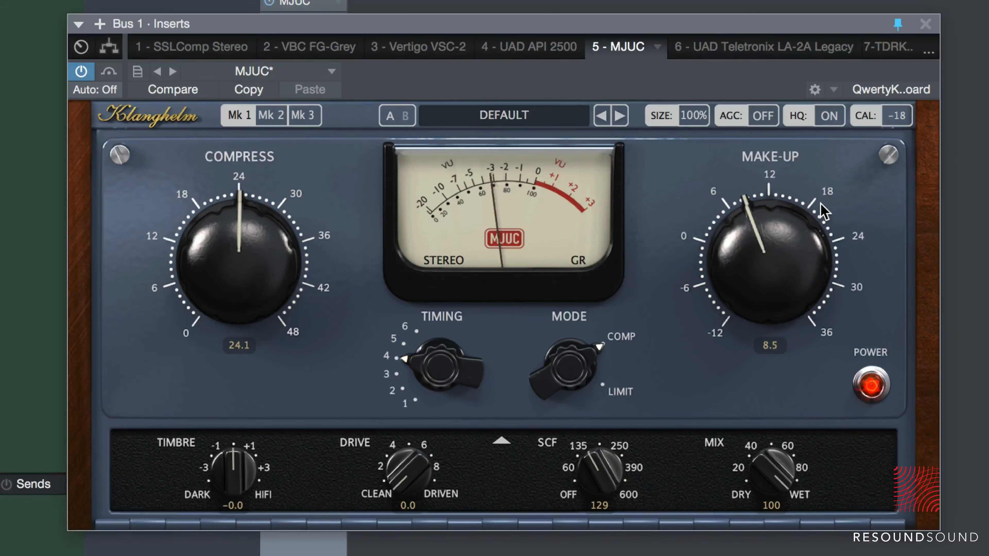
left_click(873, 387)
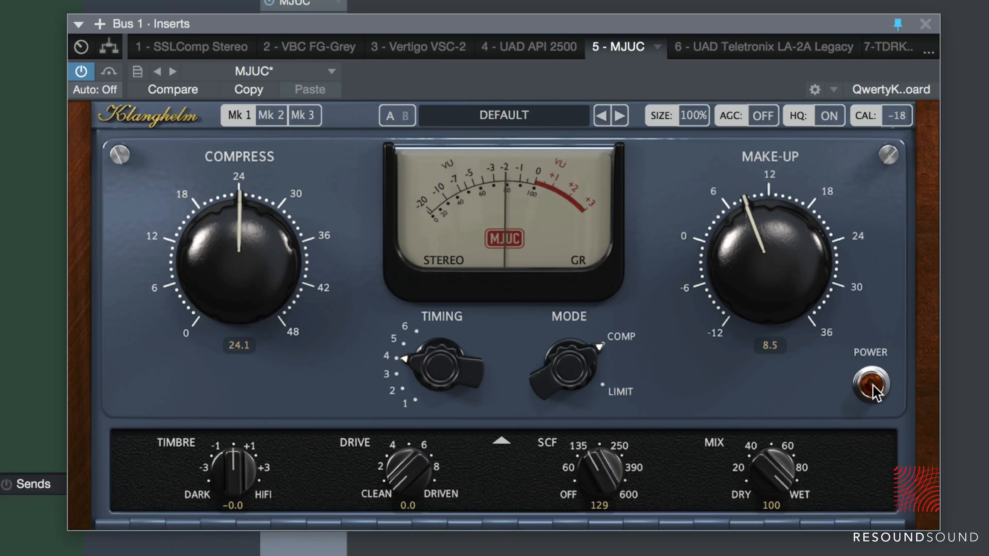
left_click(875, 390)
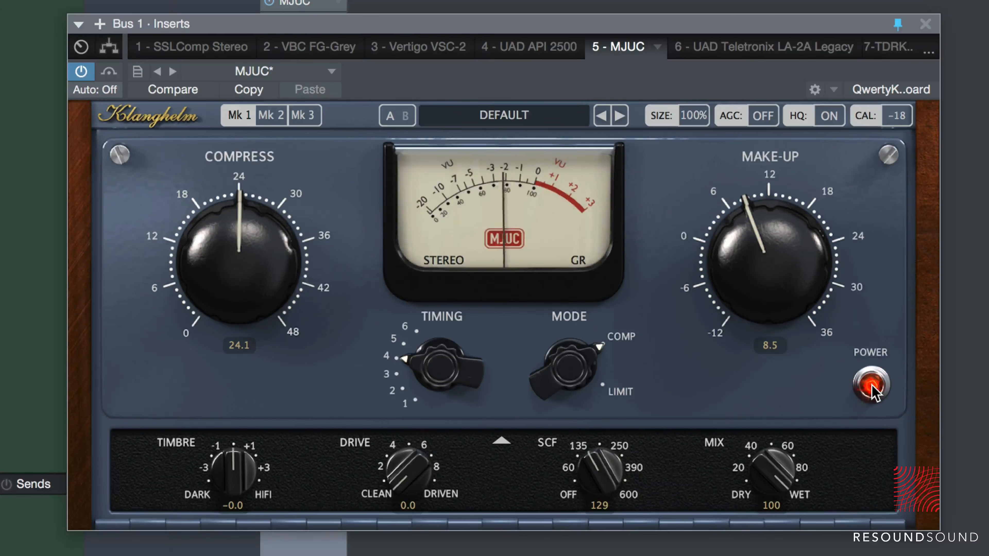
Set MJUC's Compress to 20.6 and Make-Up to 6.3.
left_click_drag(274, 253, 277, 293)
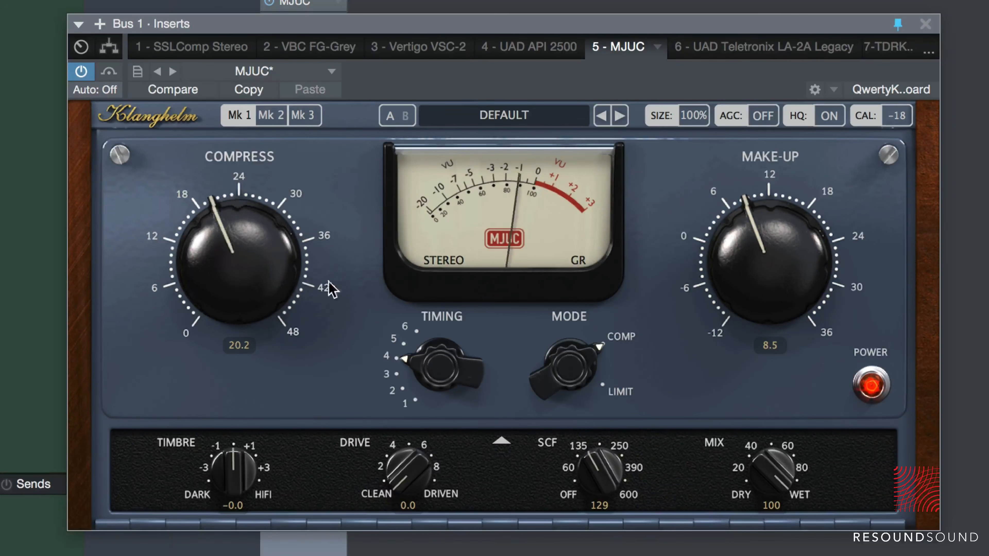
left_click_drag(763, 270, 758, 295)
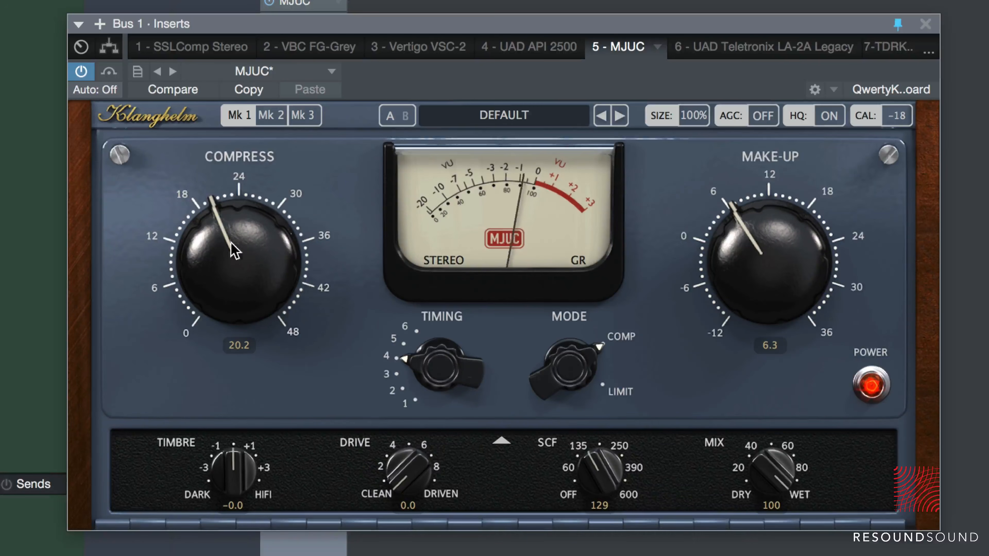
left_click_drag(238, 265, 236, 258)
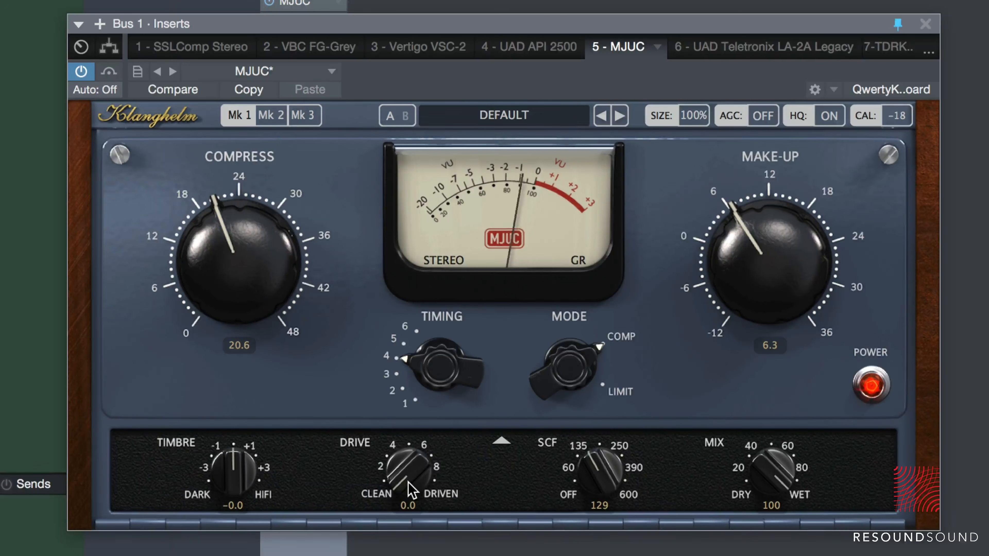
Audition different Drive amounts on MJUC Mk 1, resetting to clean for comparison, and settle on 6.0.
left_click_drag(411, 488, 411, 420)
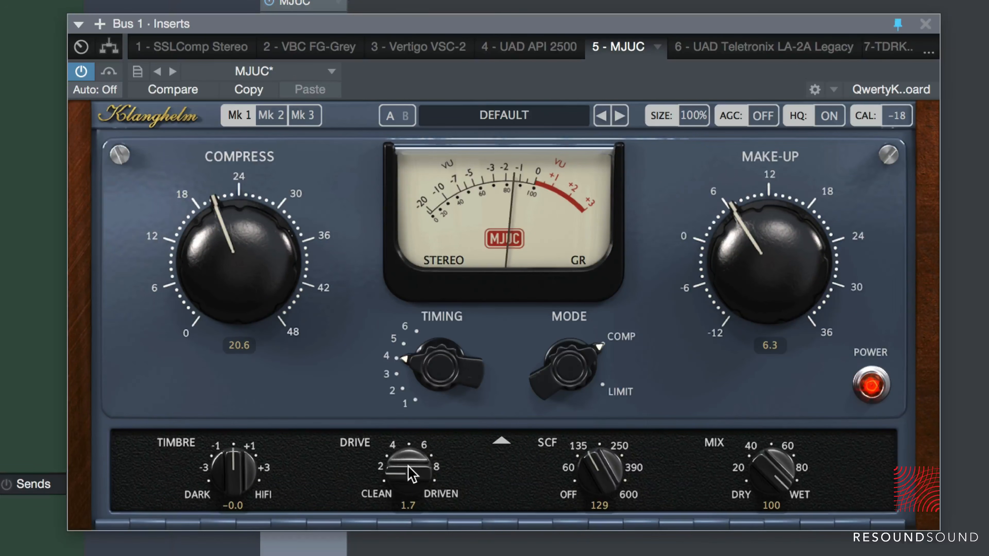
mouse_move(411, 475)
left_mouse_down()
mouse_move(407, 414)
mouse_move(421, 329)
mouse_move(412, 457)
left_mouse_up()
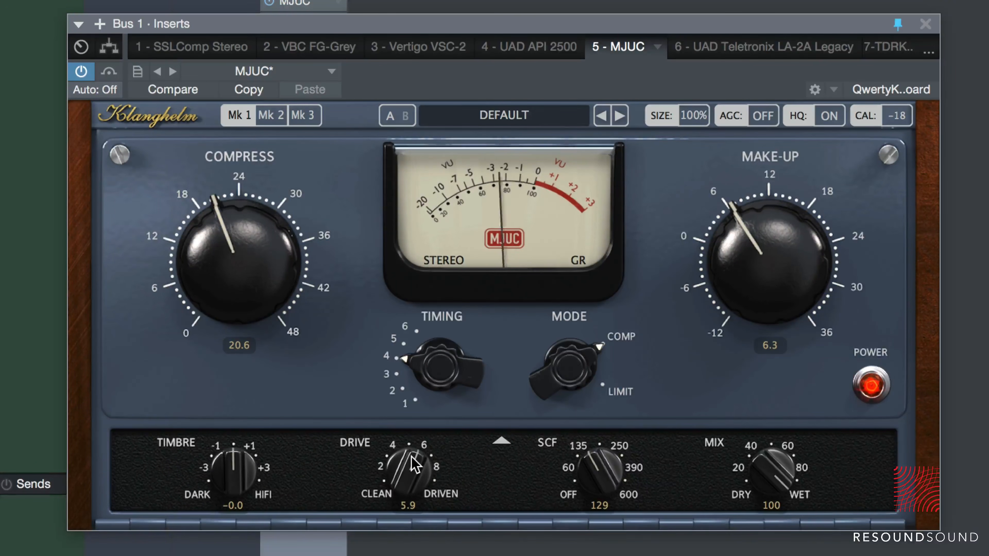
double_click(411, 457)
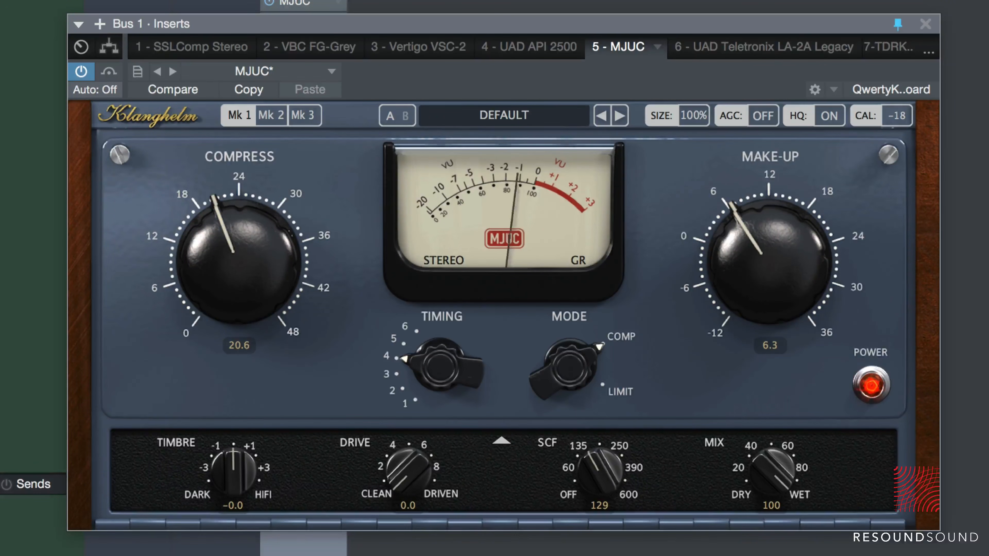
left_click_drag(411, 458, 421, 429)
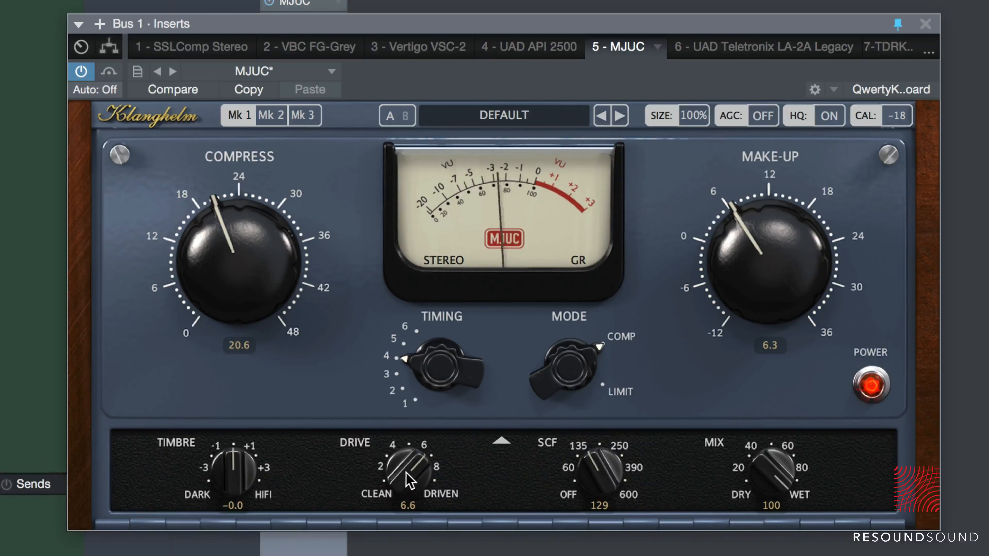
left_click_drag(405, 473, 406, 555)
left_click_drag(409, 484, 435, 267)
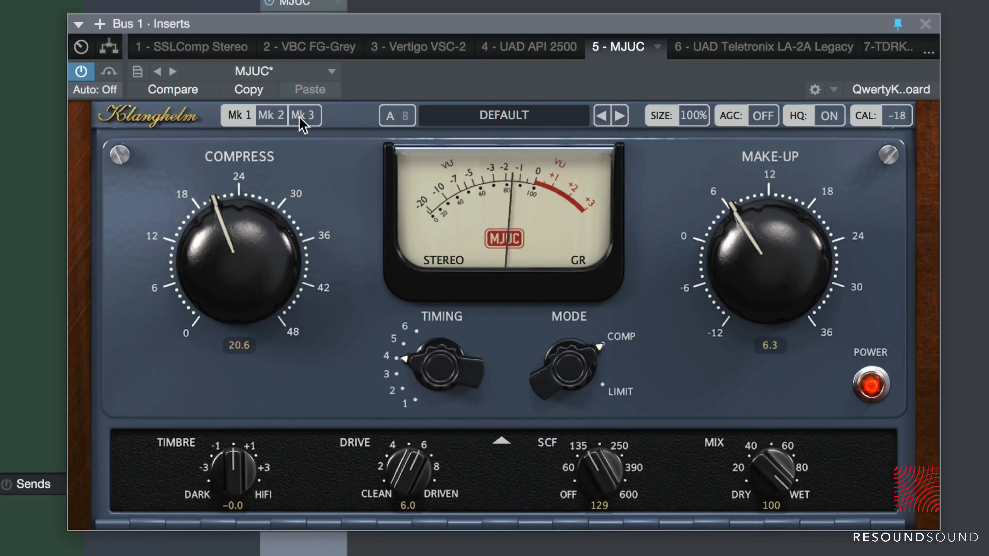
Switch MJUC to the Mk 3 model and set Make-Up to 4.8, Attack to 5.6 and Recovery to 3.5.
left_click(311, 117)
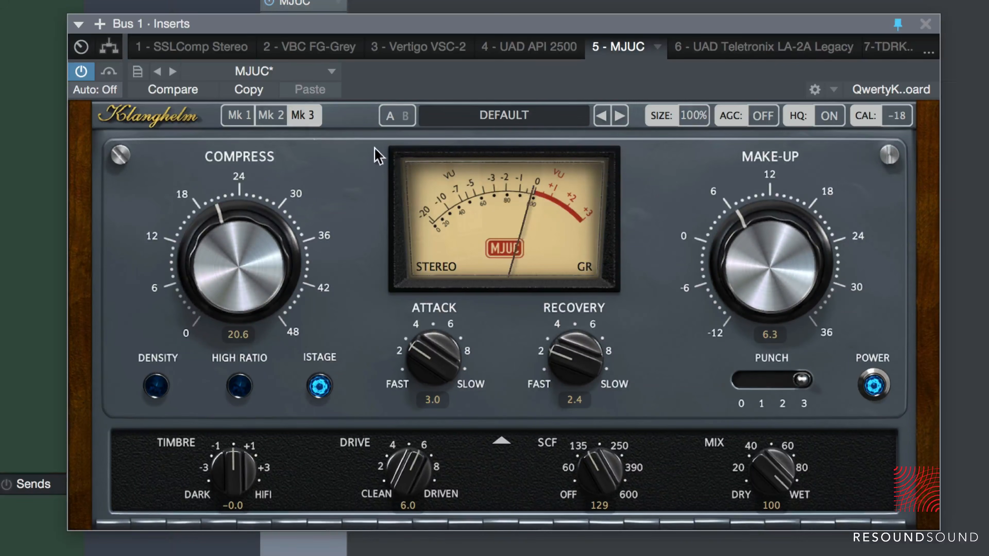
left_click_drag(754, 235, 751, 258)
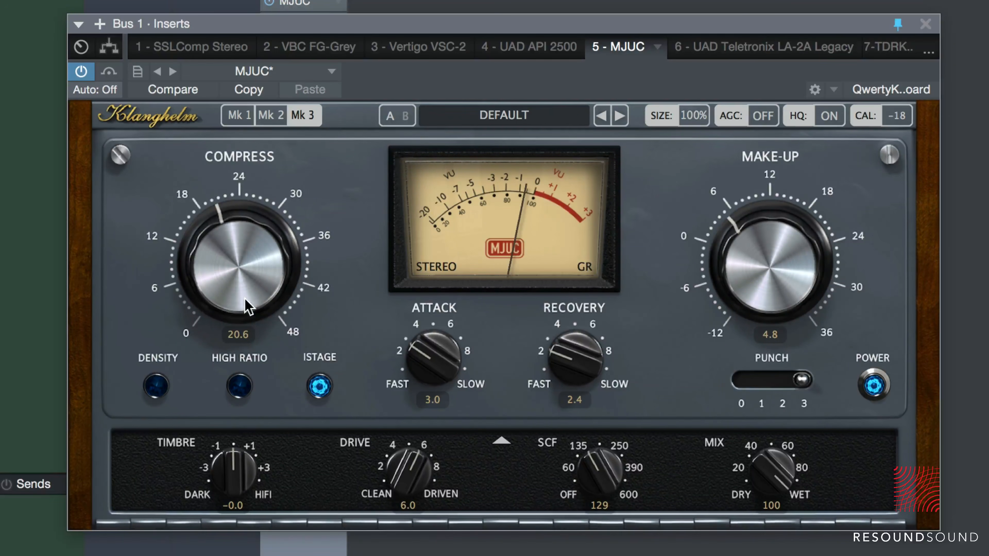
left_click_drag(427, 362, 435, 262)
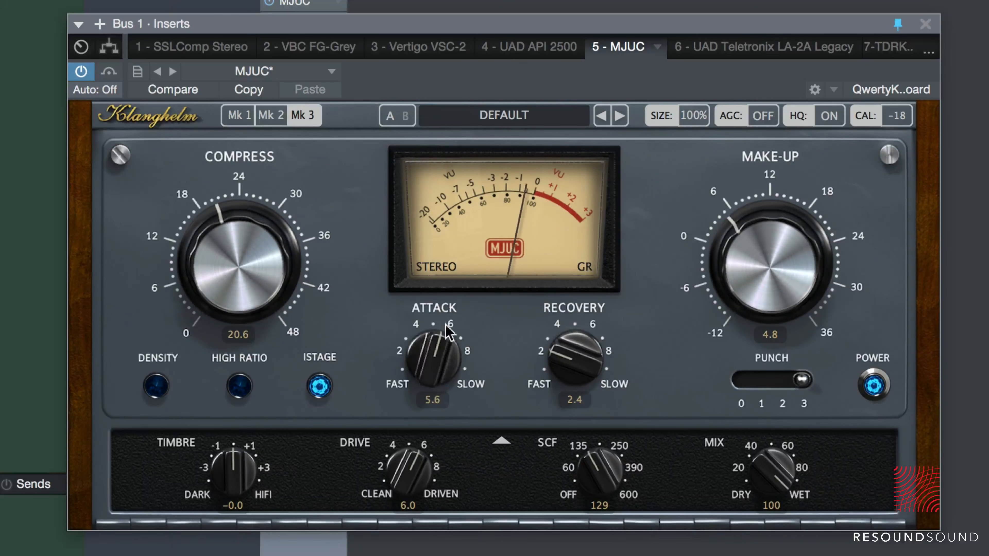
left_click_drag(573, 364, 578, 331)
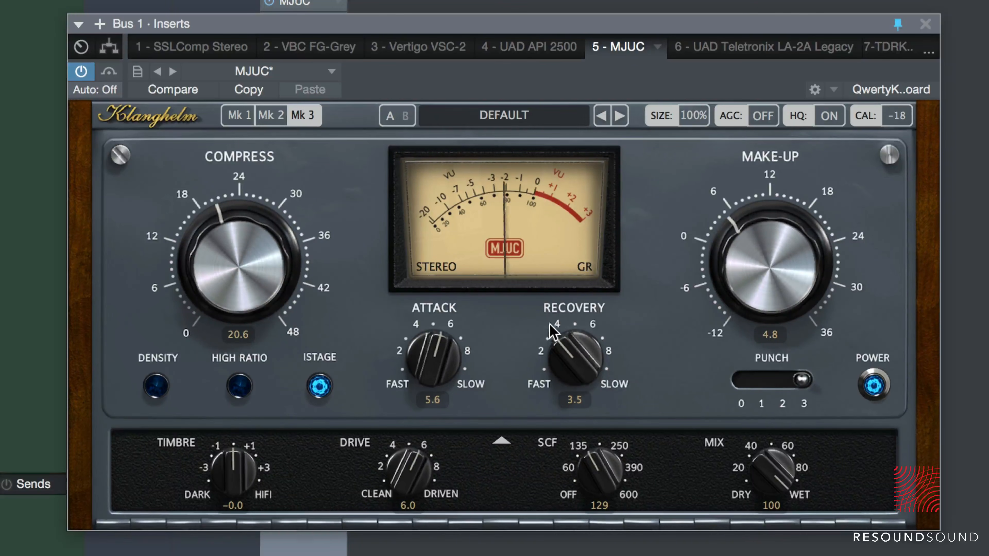
Enable Density on MJUC Mk 3, and switch the interstage off and back on to hear its effect.
left_click(317, 387)
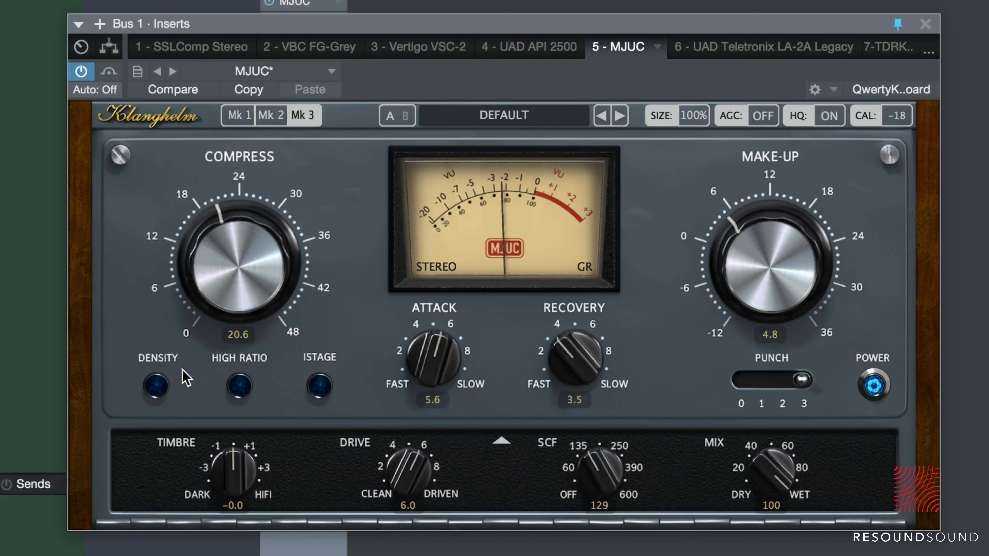
left_click(157, 387)
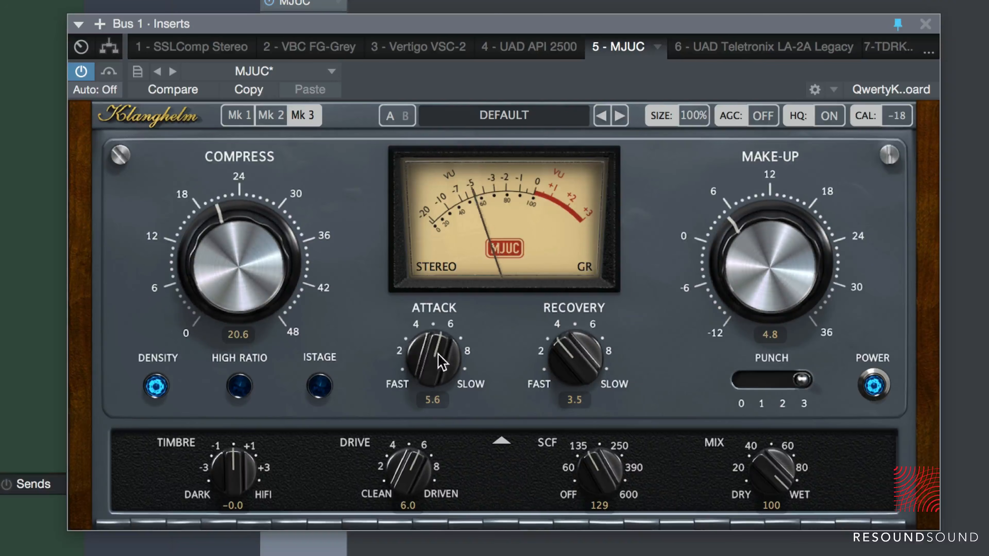
left_click(322, 385)
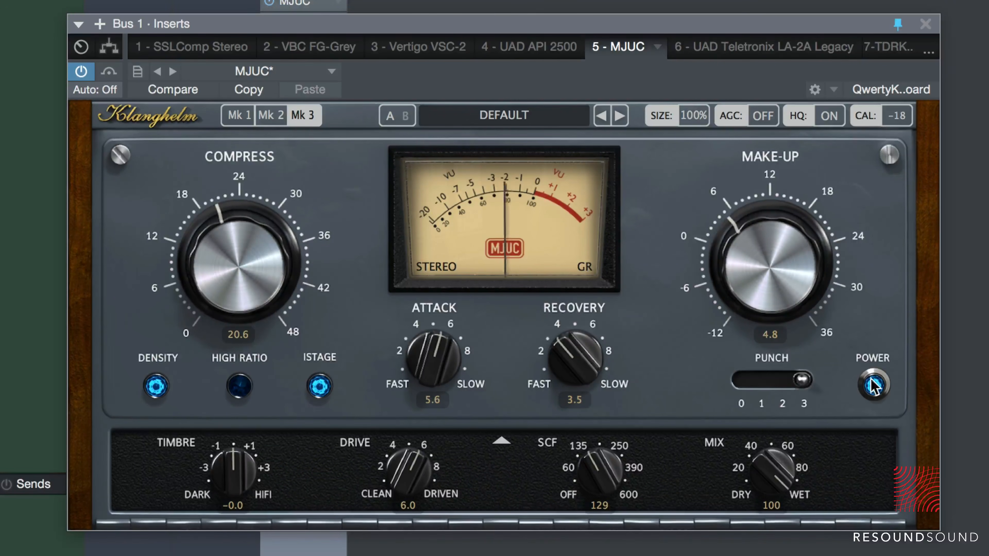
Lower MJUC's Make-Up to 3.8 and Drive to 3.9, checking the level and sound against the power off.
left_click(874, 386)
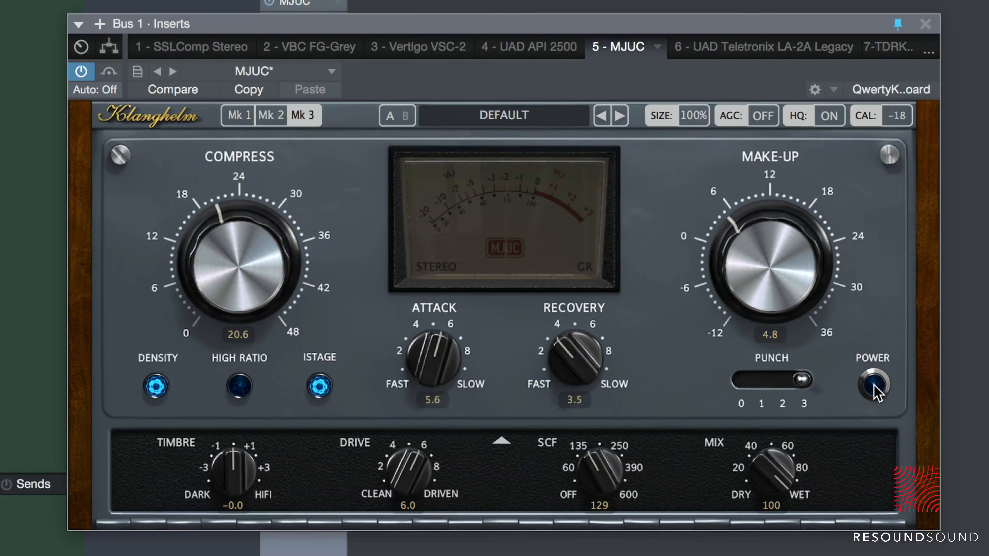
left_click(874, 385)
mouse_move(772, 278)
left_mouse_down()
mouse_move(770, 300)
mouse_move(773, 290)
left_mouse_up()
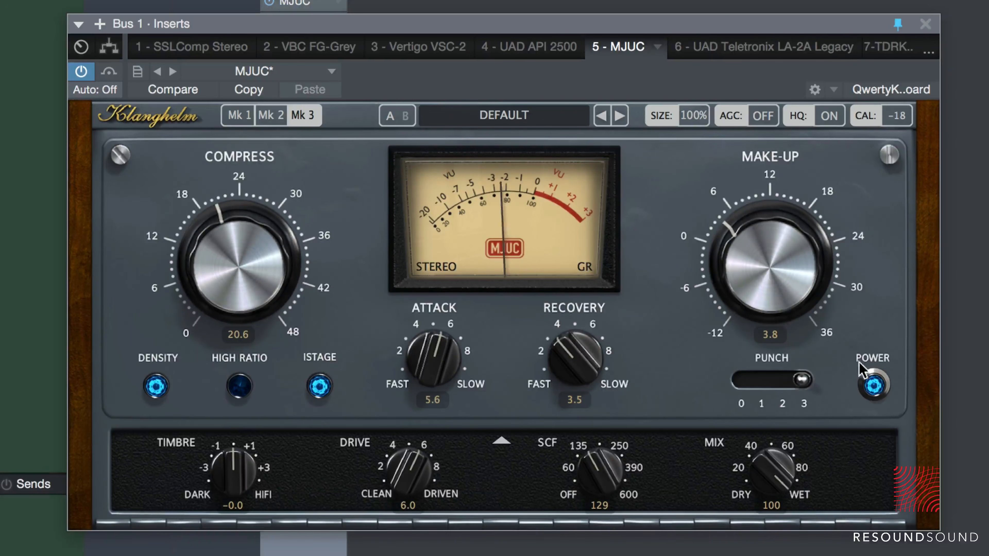
left_click_drag(414, 471, 404, 555)
left_click(875, 386)
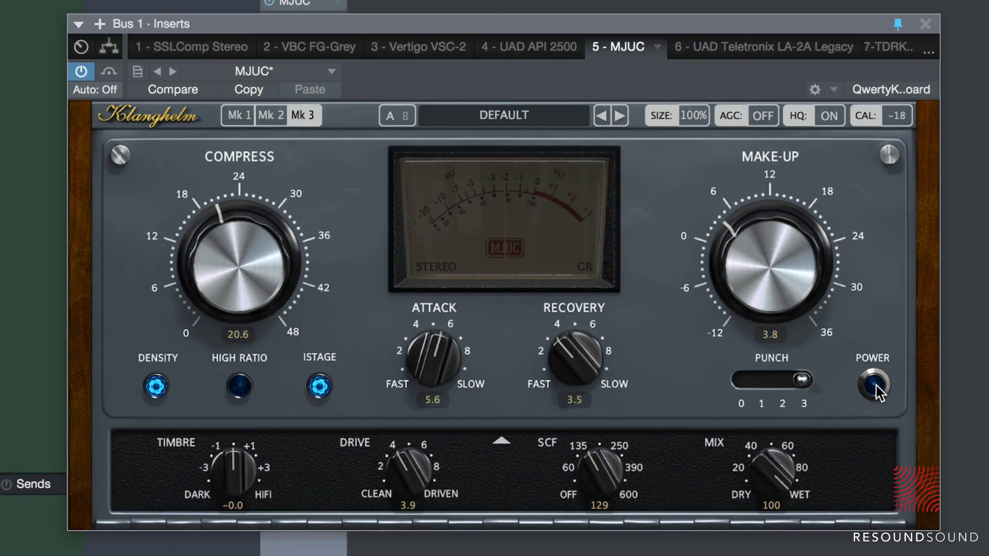
left_click(875, 385)
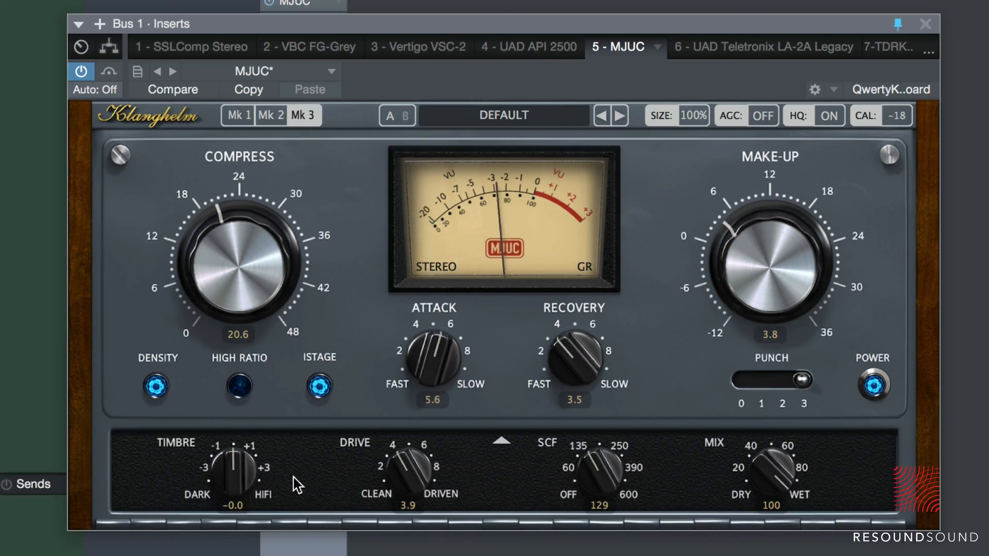
Audition MJUC's Timbre at 5.0, lower Compress to 19.7, and return Timbre to 0.0.
left_click_drag(239, 479, 284, 273)
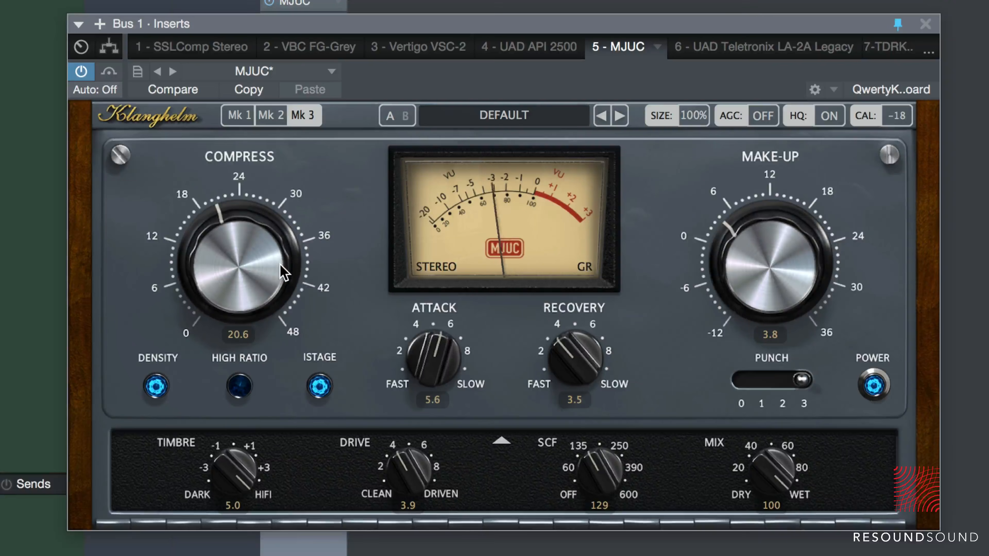
left_click_drag(284, 272, 284, 281)
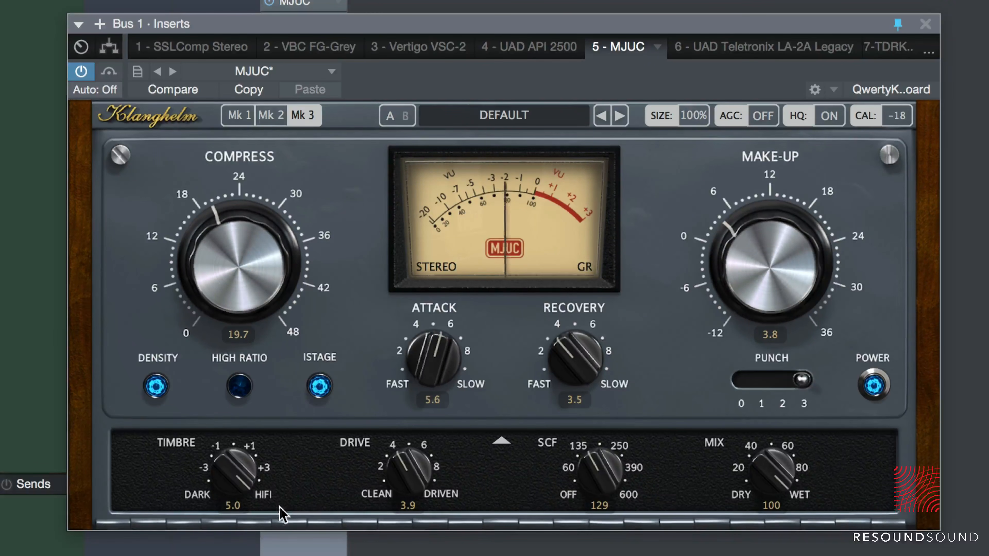
left_click_drag(230, 472, 233, 555)
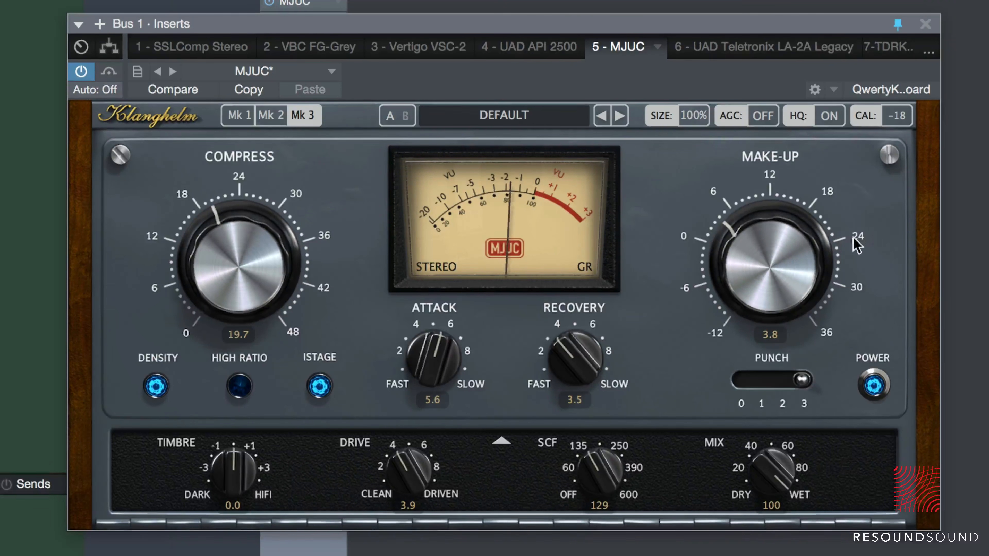
Close MJUC and switch it off on Bus 1, and bring up the UAD Teletronix LA-2A insert.
left_click(926, 25)
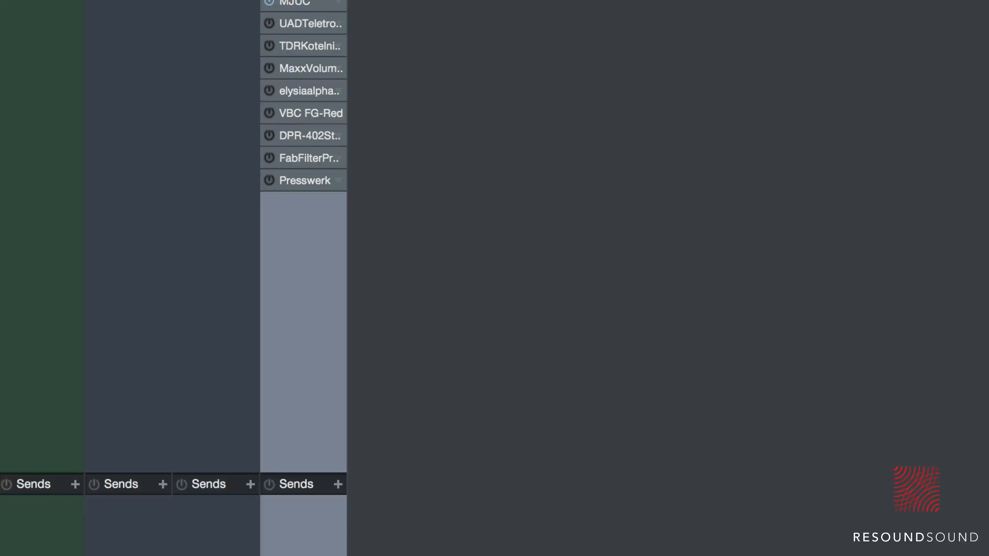
left_click(268, 7)
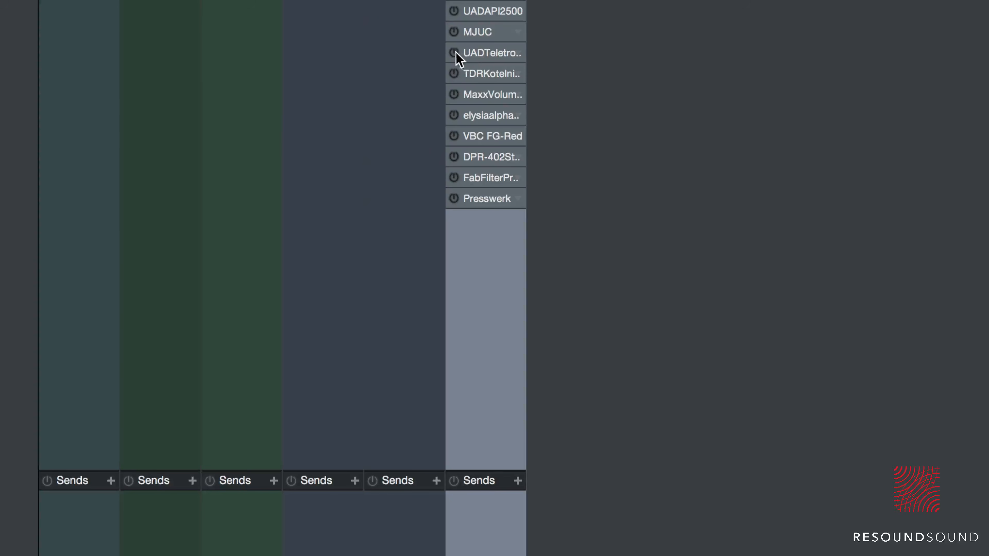
left_click(491, 52)
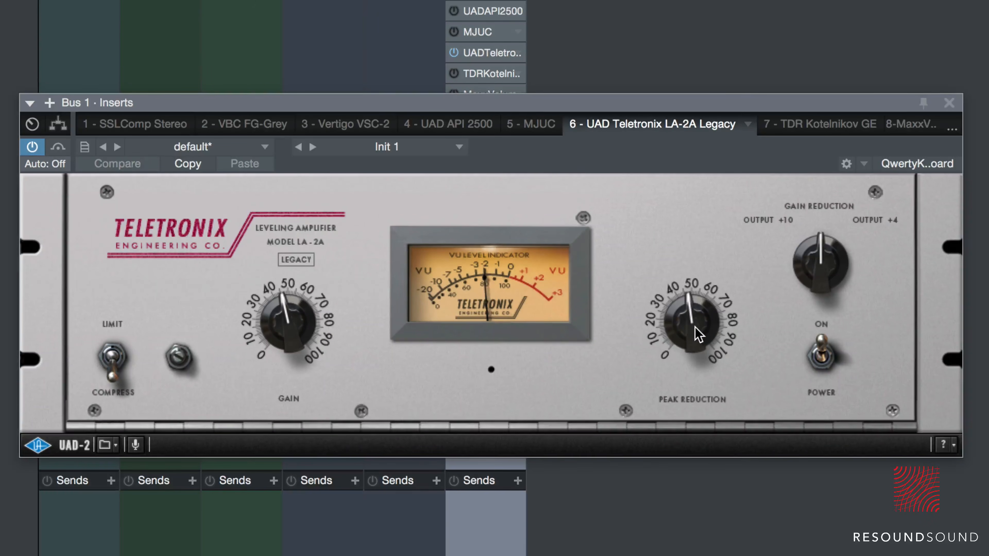
Raise the LA-2A's Peak Reduction and Gain slightly to about 50, and compare the sound twice against its power off.
mouse_move(698, 335)
left_mouse_down()
mouse_move(696, 314)
mouse_move(693, 325)
left_mouse_up()
left_click_drag(282, 327, 281, 319)
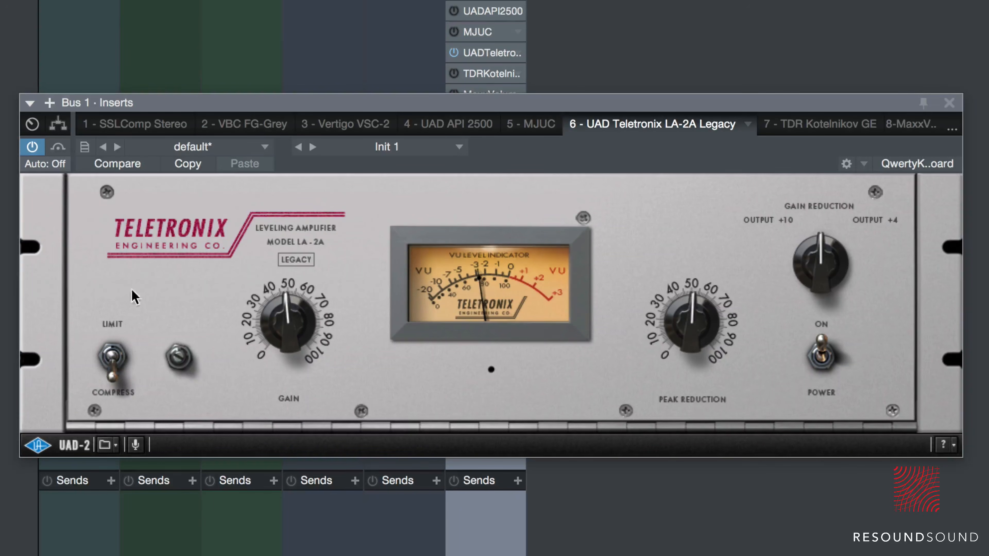
left_click(822, 360)
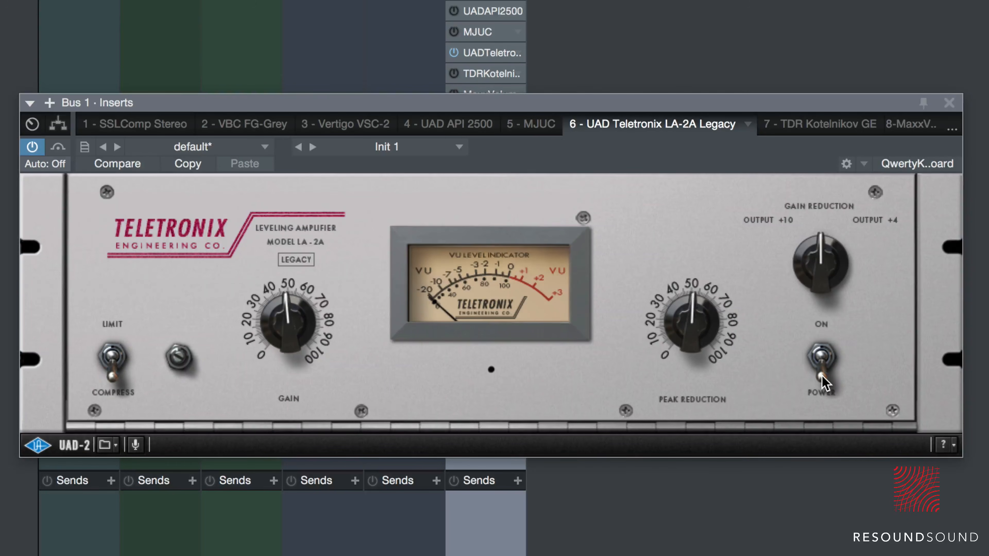
left_click(822, 376)
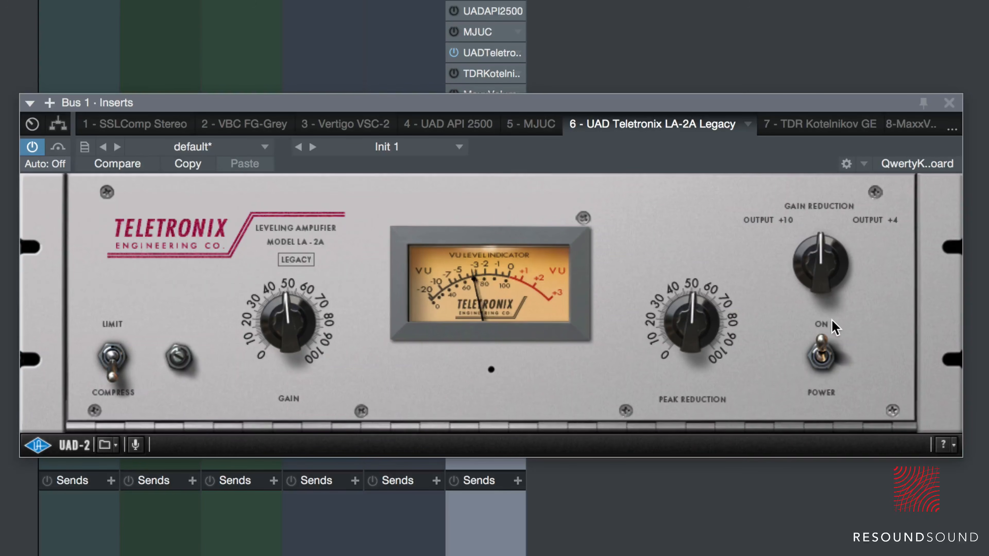
left_click(824, 361)
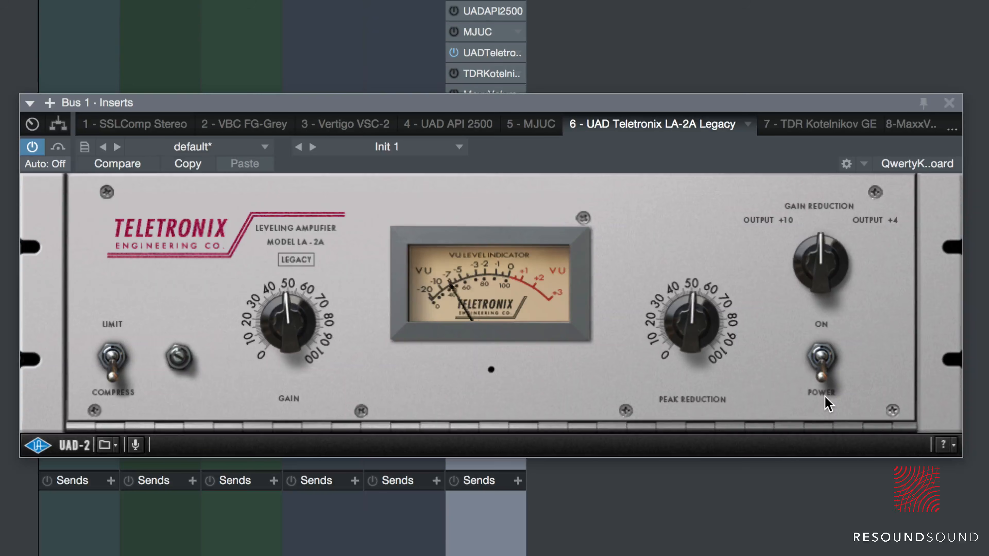
left_click(823, 374)
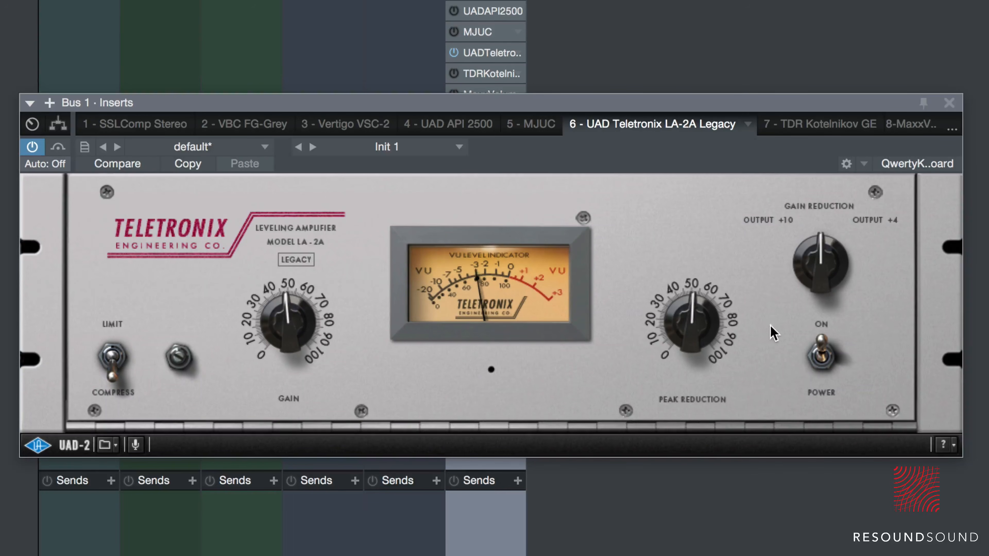
Audition the LA-2A's Peak Reduction and Gain at about 45, and raise both to about 60.
left_click_drag(697, 321, 696, 334)
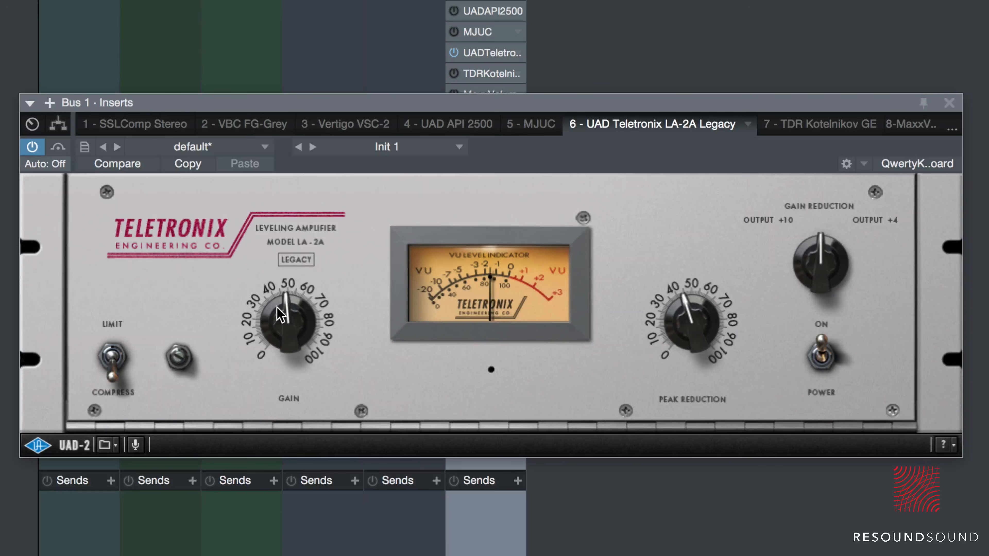
left_click_drag(278, 312, 276, 317)
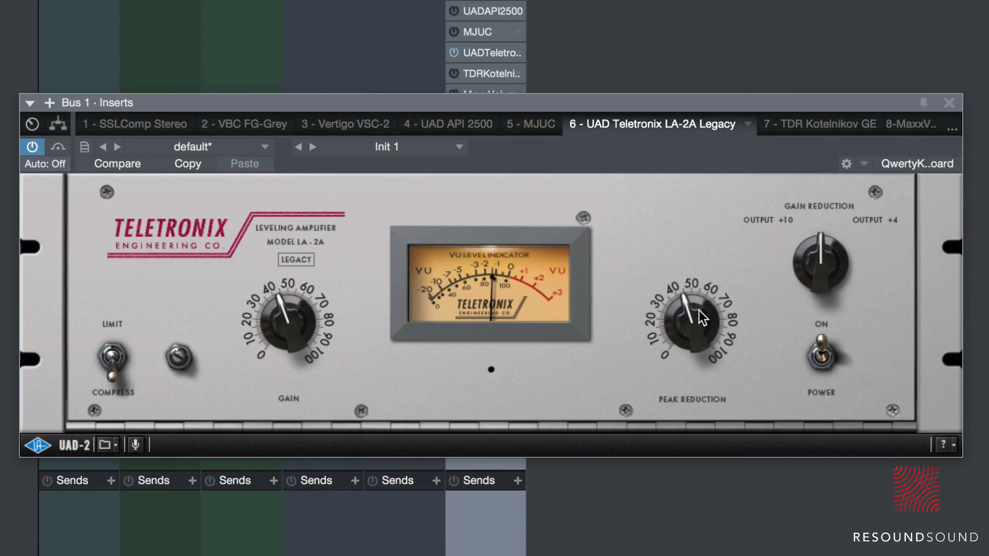
left_click_drag(703, 325, 706, 302)
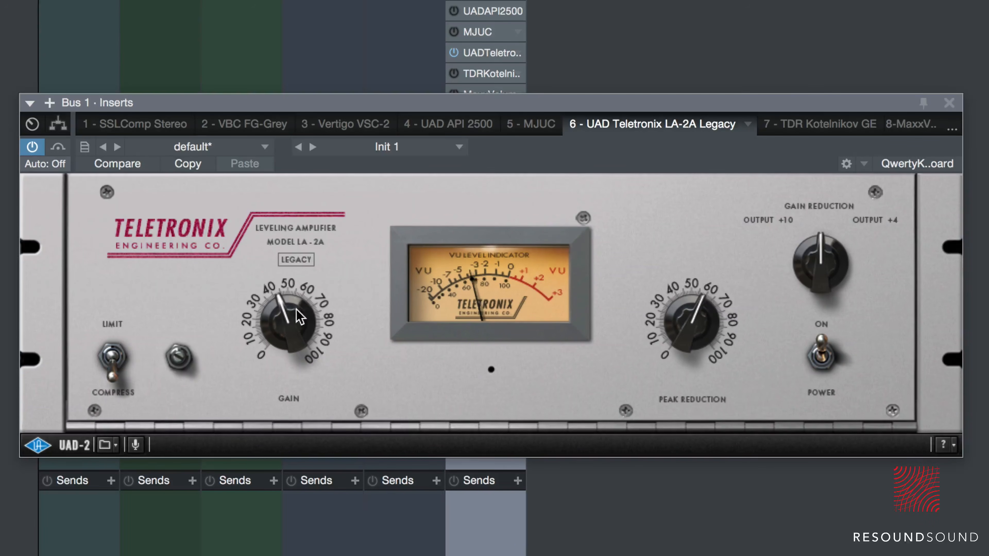
left_click_drag(299, 315, 299, 292)
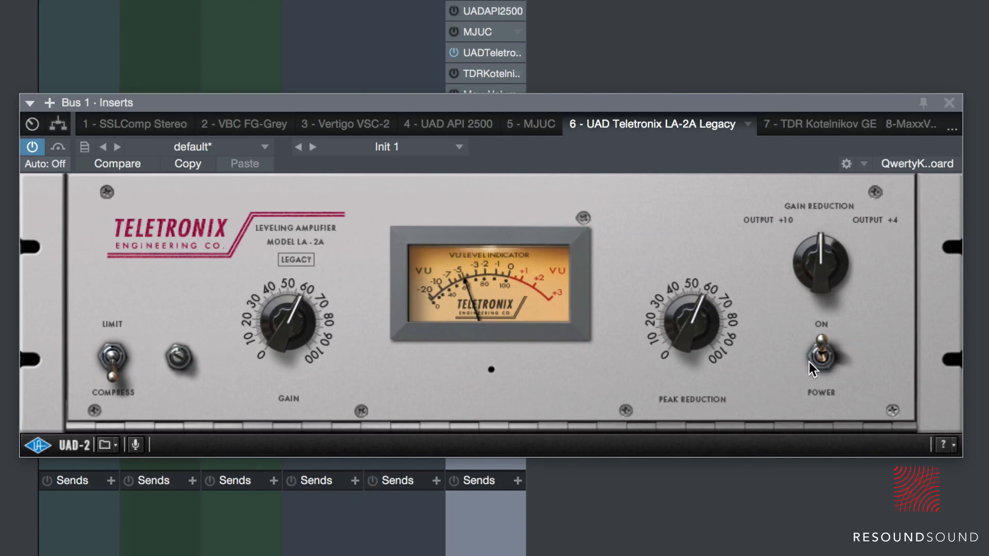
Compare the LA-2A twice against its power off, audition more Gain, and settle the Gain at about 53.
left_click(818, 363)
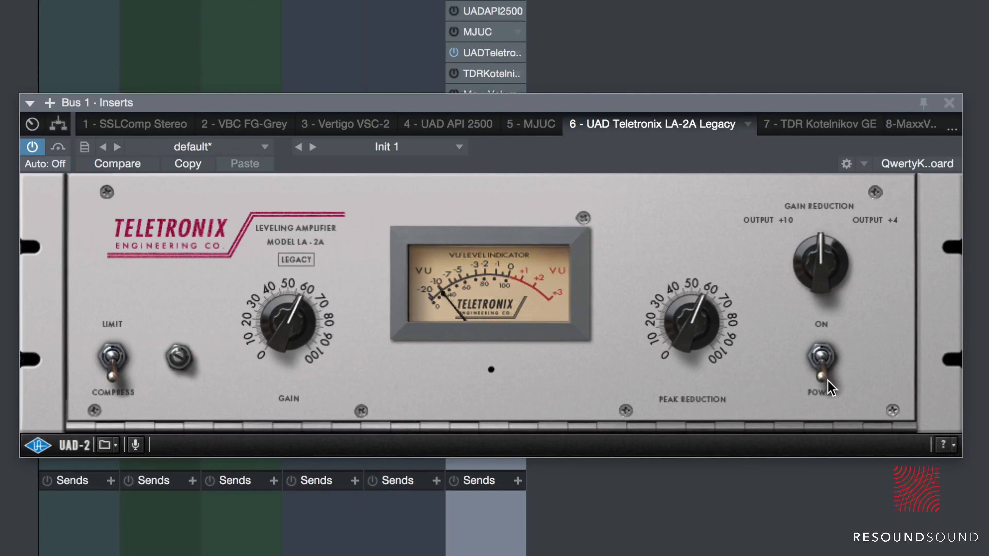
left_click(828, 362)
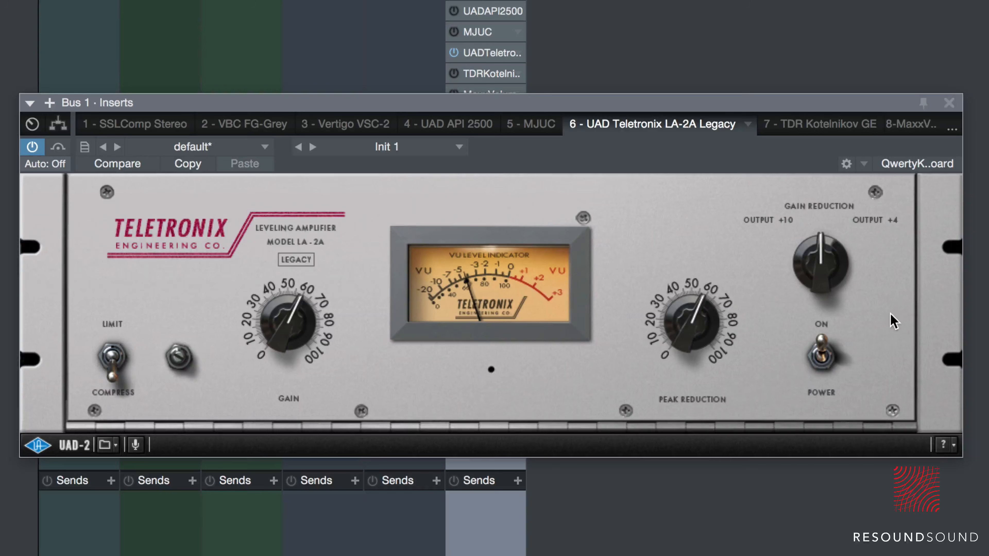
left_click(816, 354)
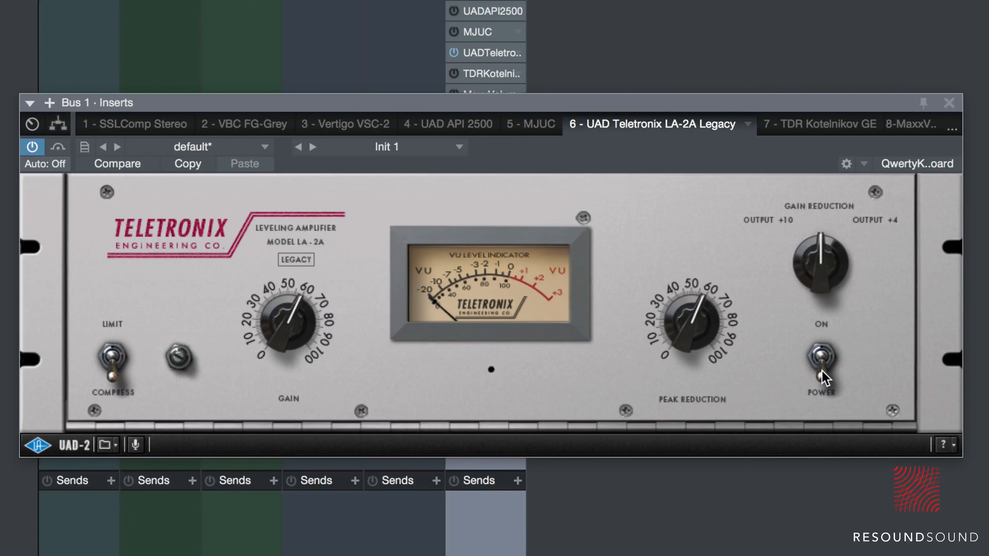
left_click(822, 370)
left_click_drag(296, 328, 306, 225)
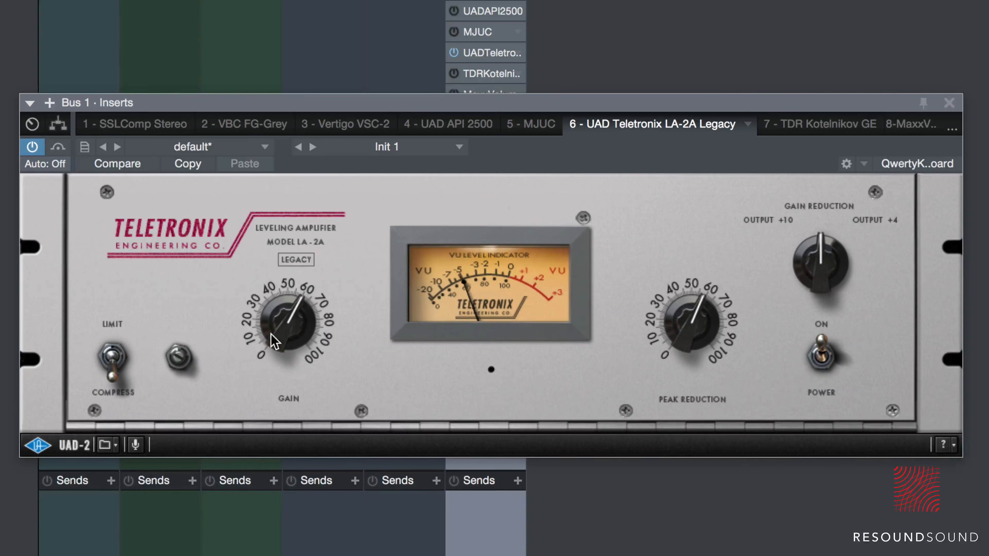
left_click_drag(291, 342, 293, 362)
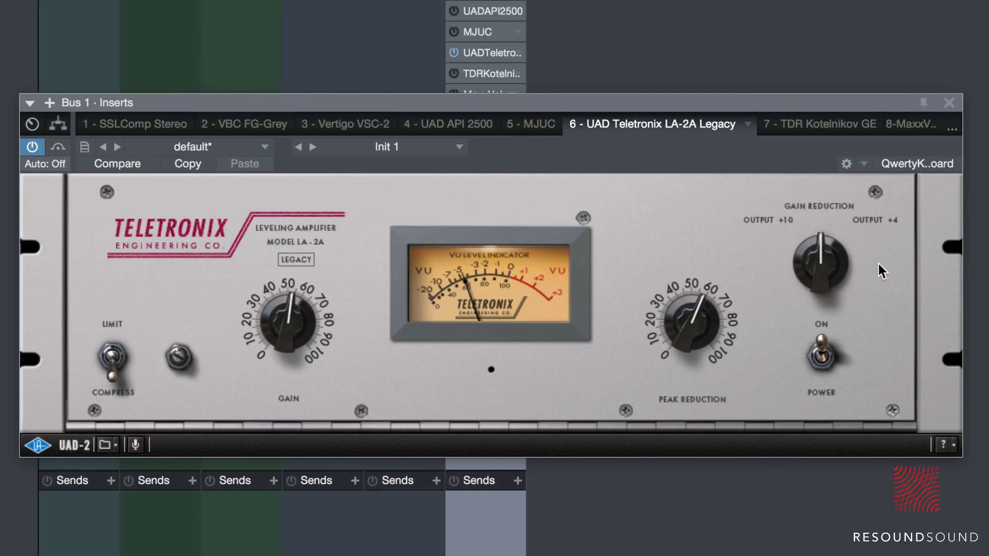
Close the LA-2A window, and open and enable the TDR Kotelnikov GE insert on Bus 1.
left_click(954, 106)
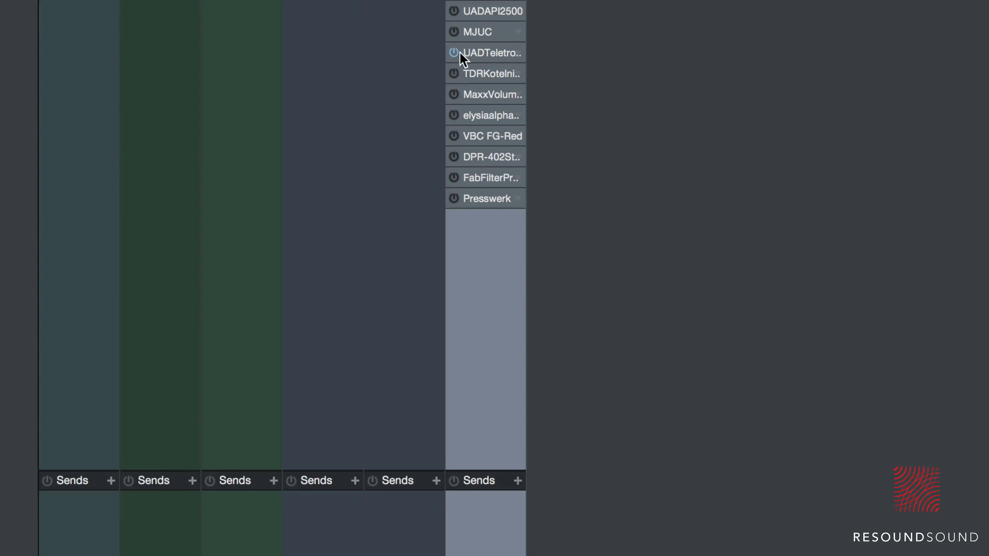
double_click(486, 80)
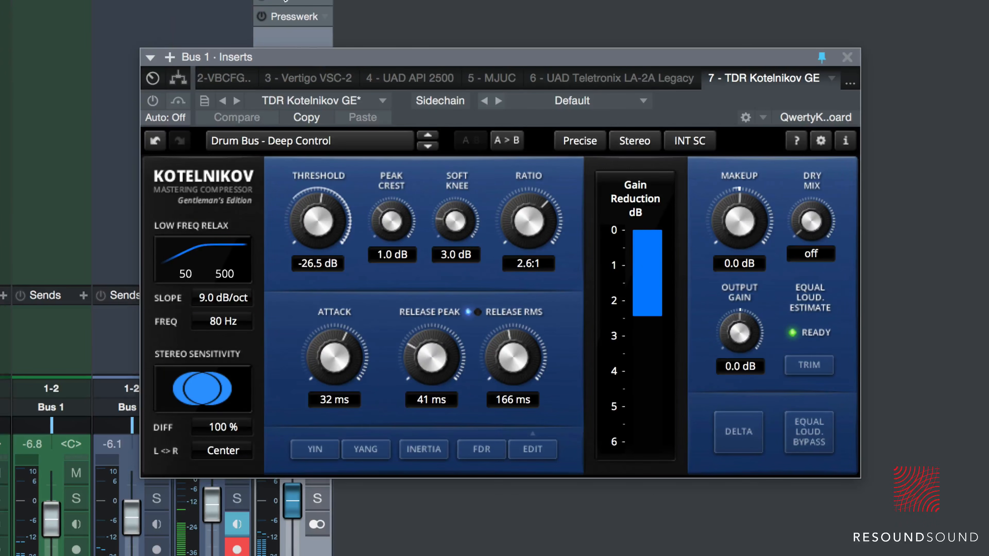
left_click(152, 102)
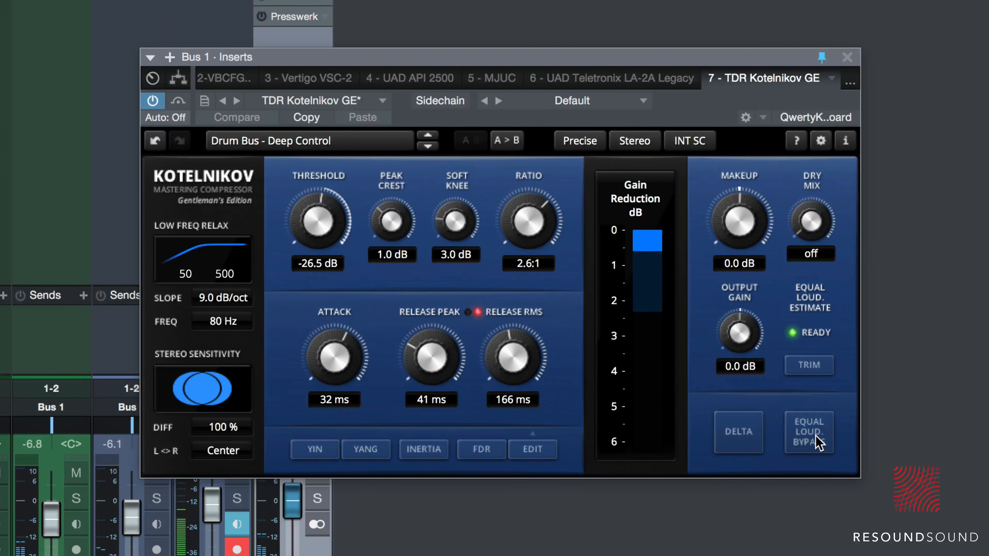
Lower Kotelnikov's Threshold to -31.6 dB, checking the sound against Equal Loudness Bypass before and after the change.
left_click(817, 443)
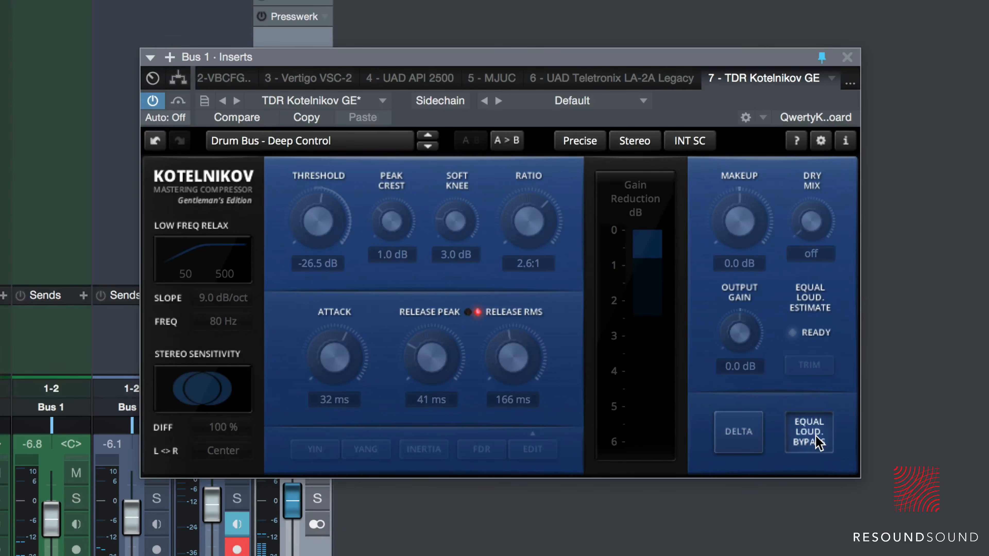
left_click(818, 443)
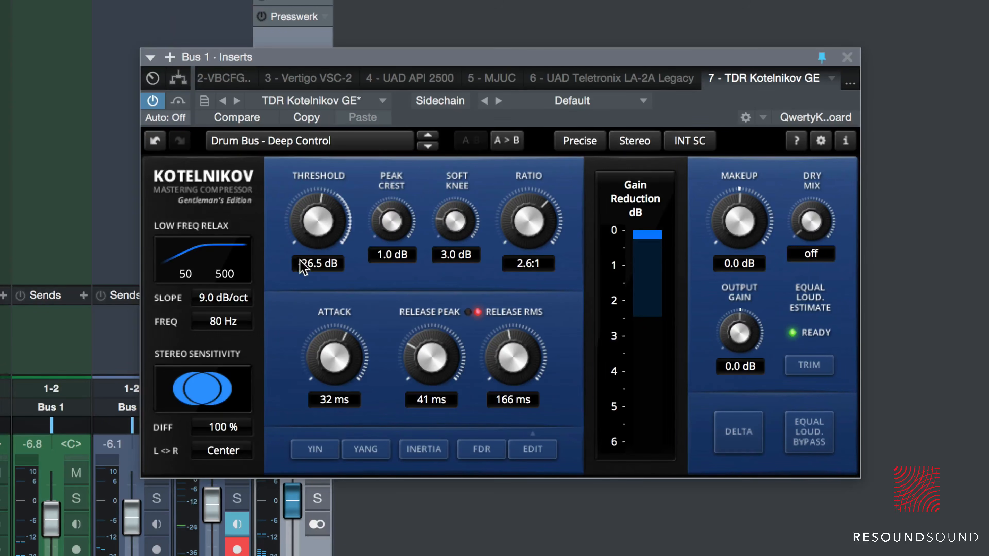
left_click_drag(316, 195, 316, 204)
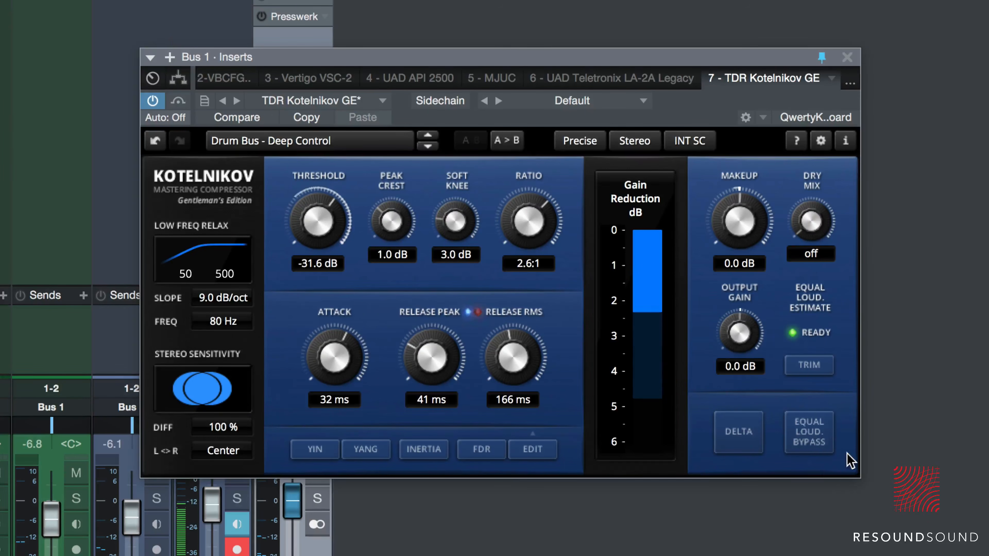
left_click(816, 446)
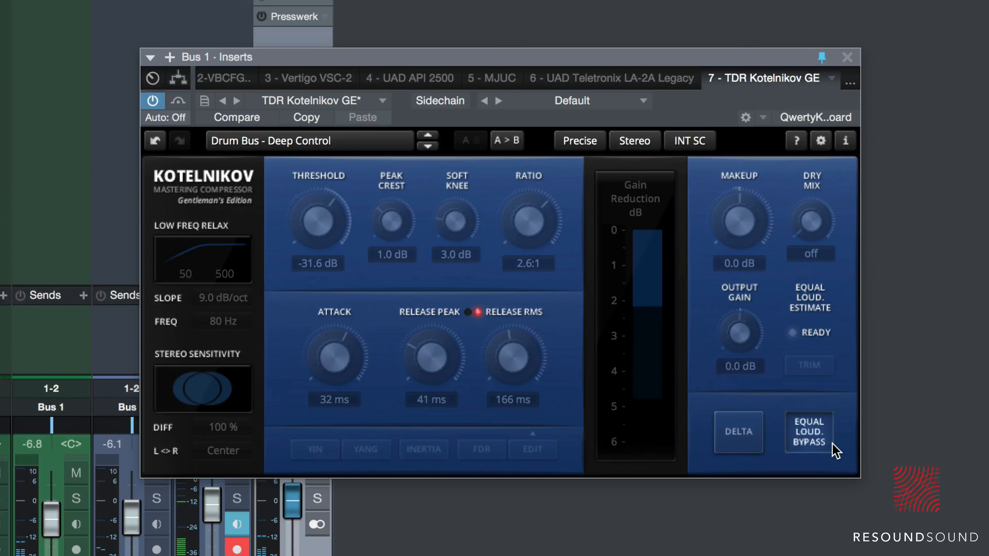
left_click(812, 446)
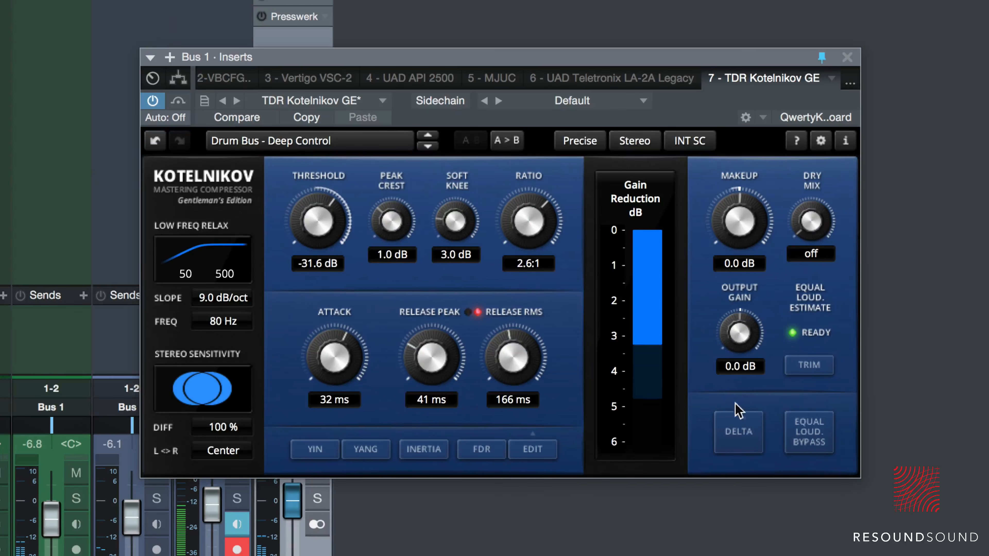
Listen to Kotelnikov's Delta signal while adjusting the Threshold to -27.5 dB, and turn Delta back off.
left_click(738, 448)
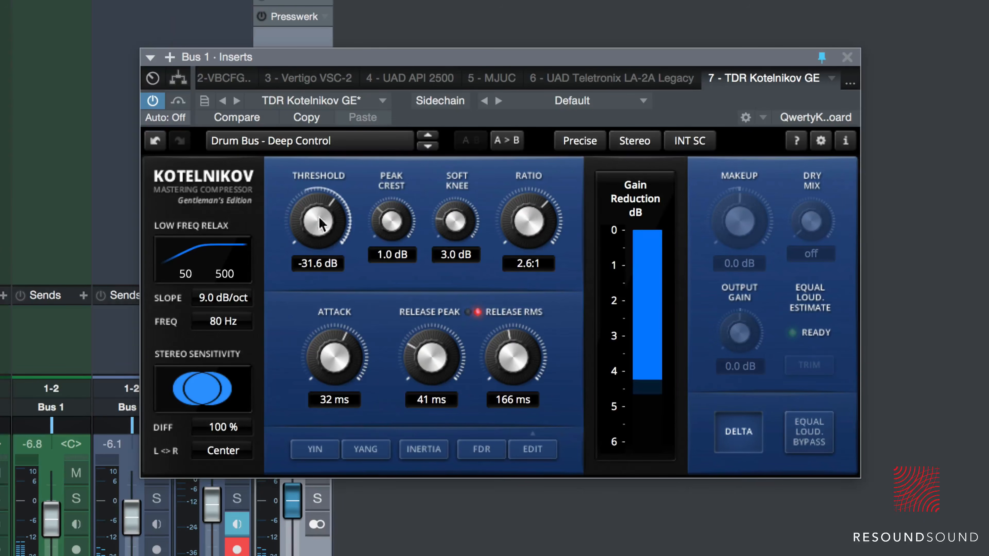
left_click_drag(318, 221, 318, 227)
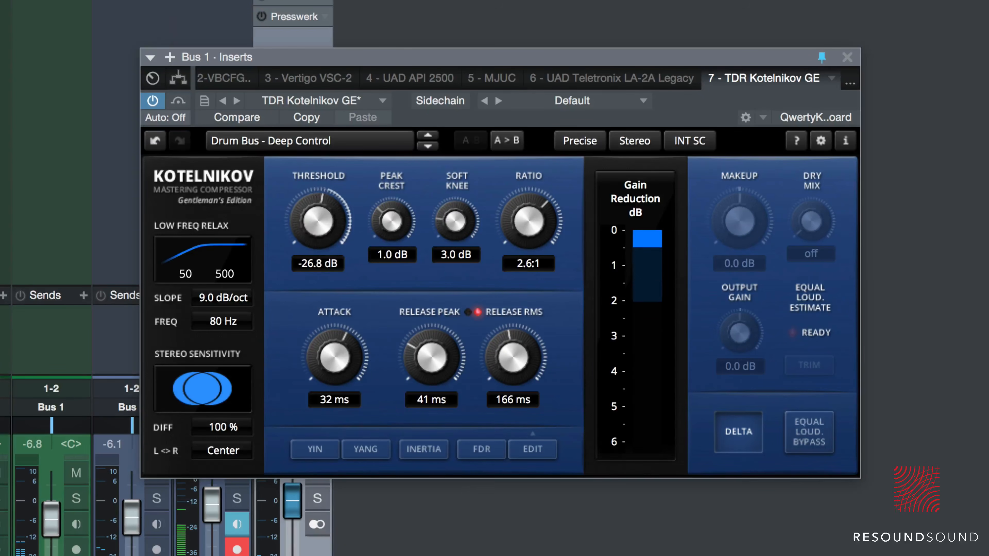
left_click_drag(318, 222, 312, 256)
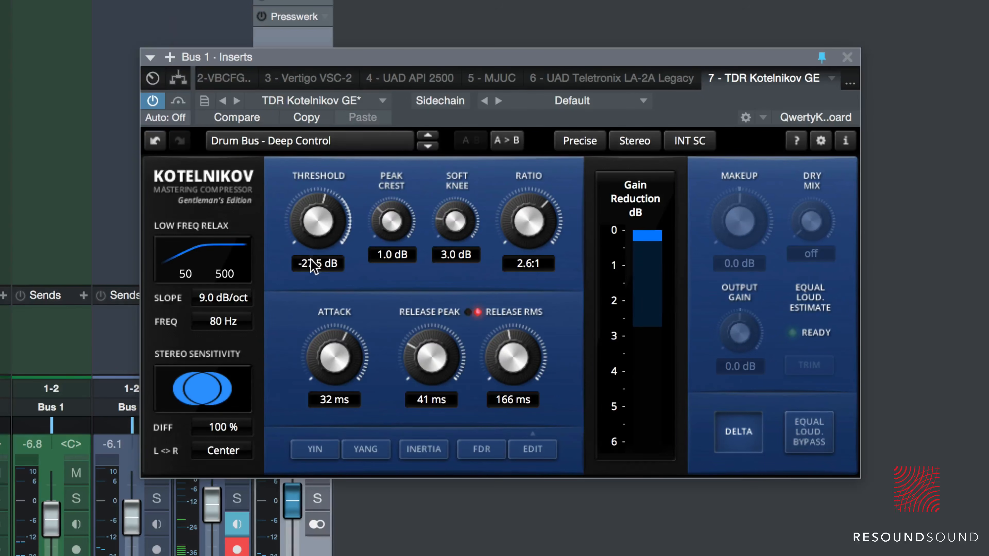
left_click(737, 437)
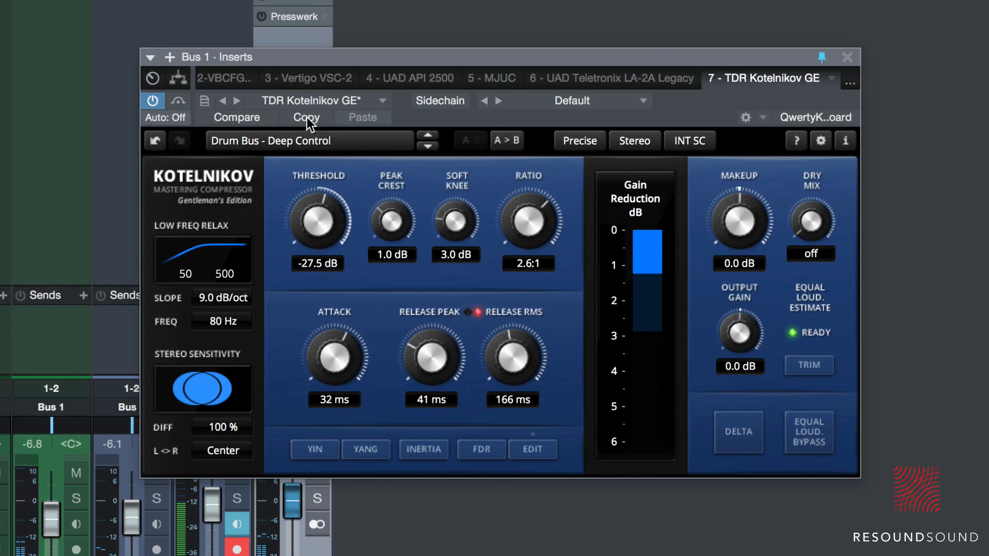
Load Kotelnikov's "Mastering - Tight" preset and turn on the plug-in's help mode.
left_click(340, 141)
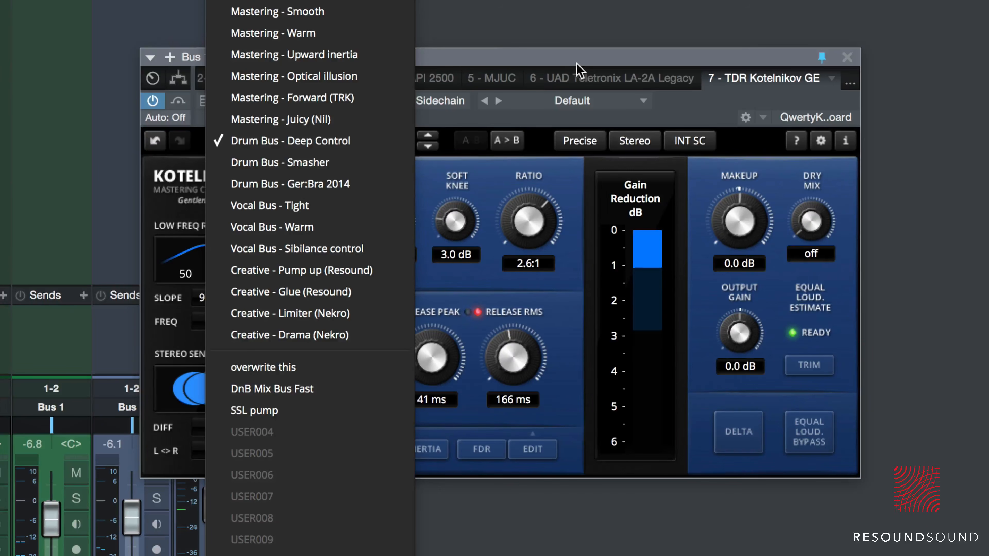
left_click(269, 0)
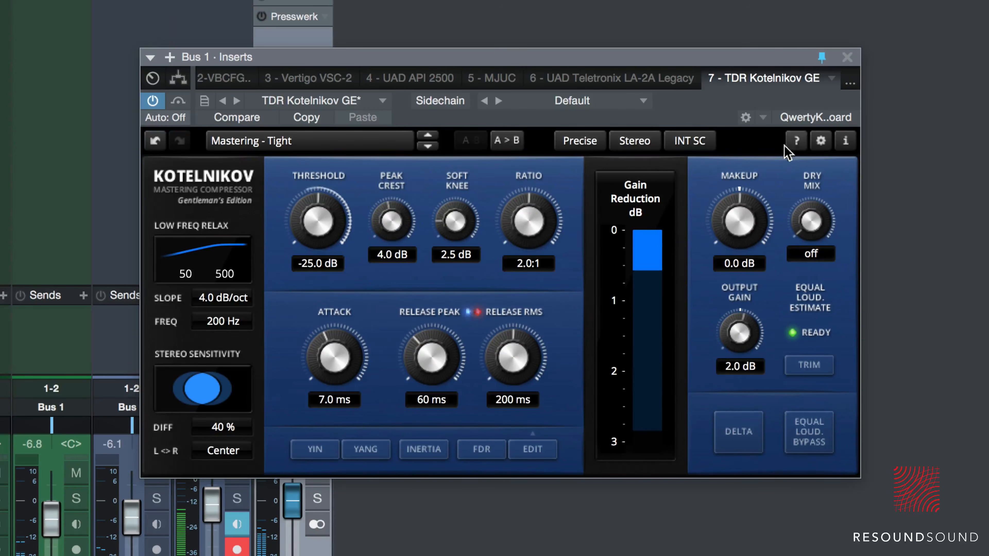
left_click(796, 141)
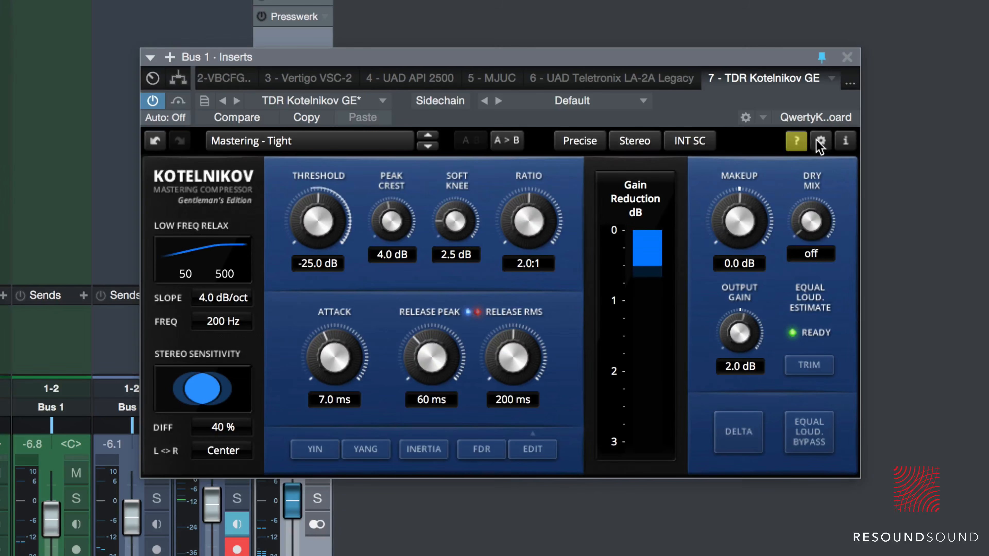
Read Kotelnikov's built-in help for its controls, including Dry Mix, and turn help mode off.
mouse_move(352, 248)
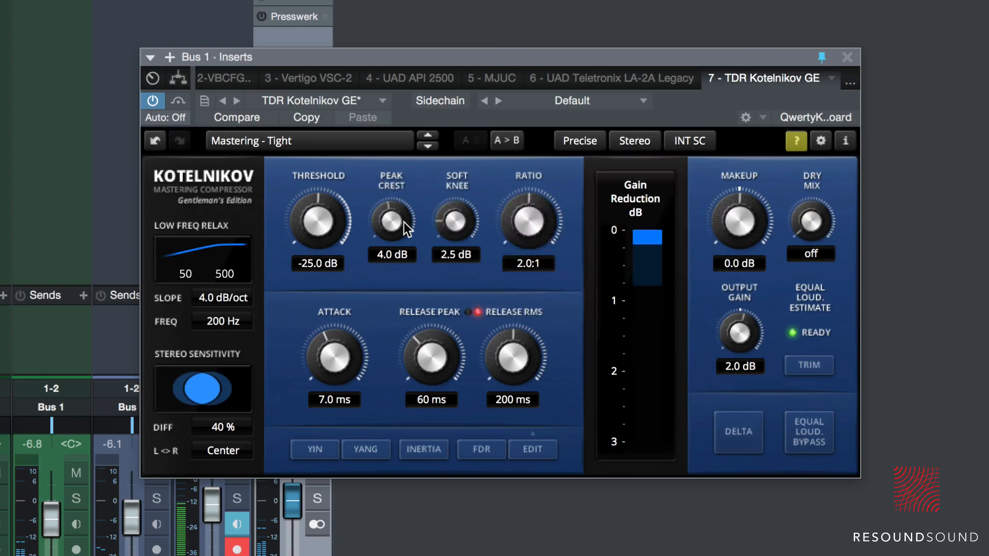
mouse_move(473, 224)
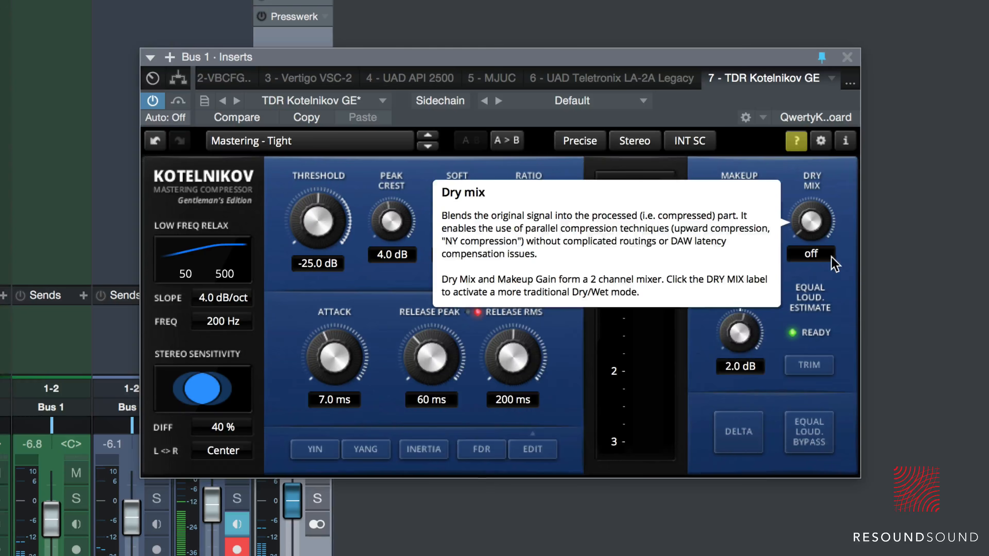
left_click(795, 141)
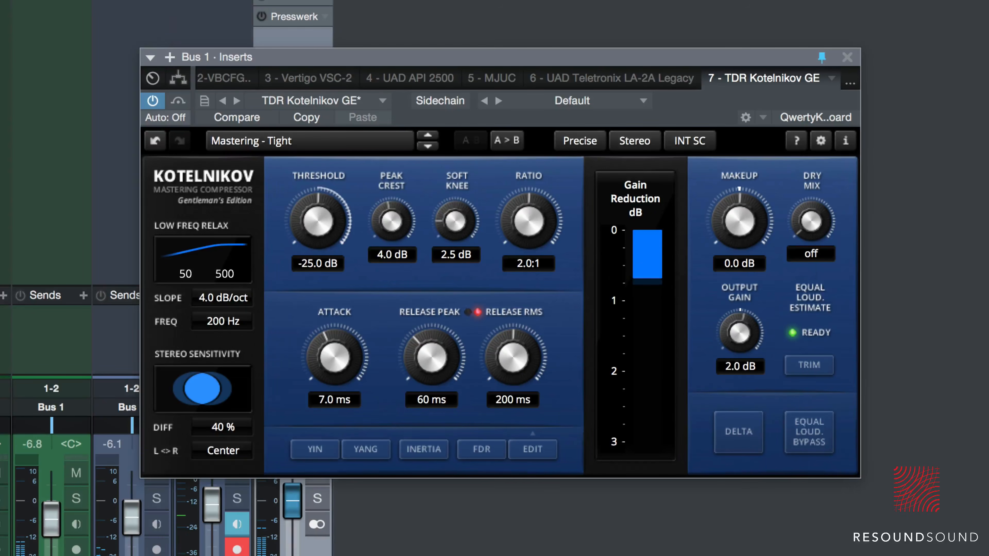
Close the Kotelnikov window, bring the MaxxVolume Stereo window fully into view, and enable the plug-in on Bus 1.
left_click(848, 57)
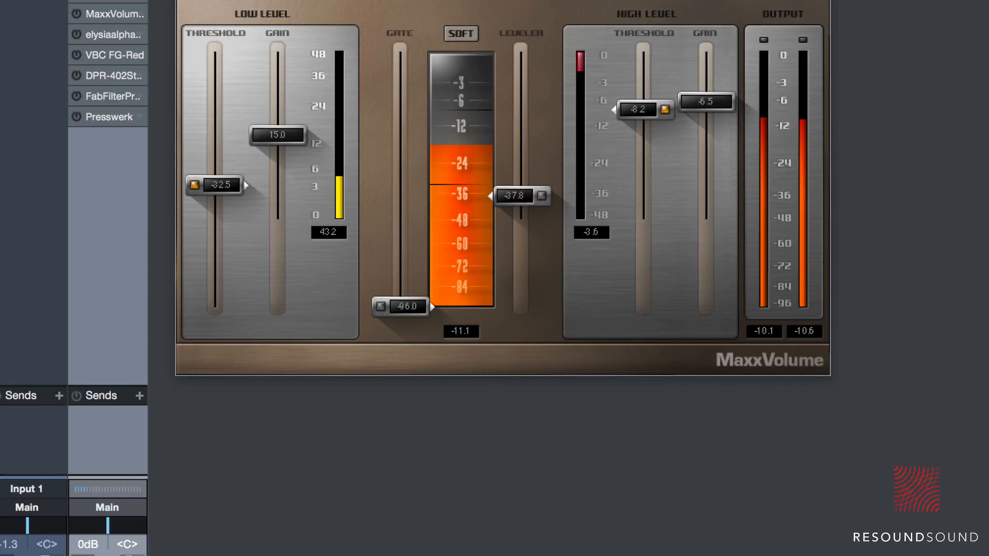
left_click_drag(408, 0, 398, 46)
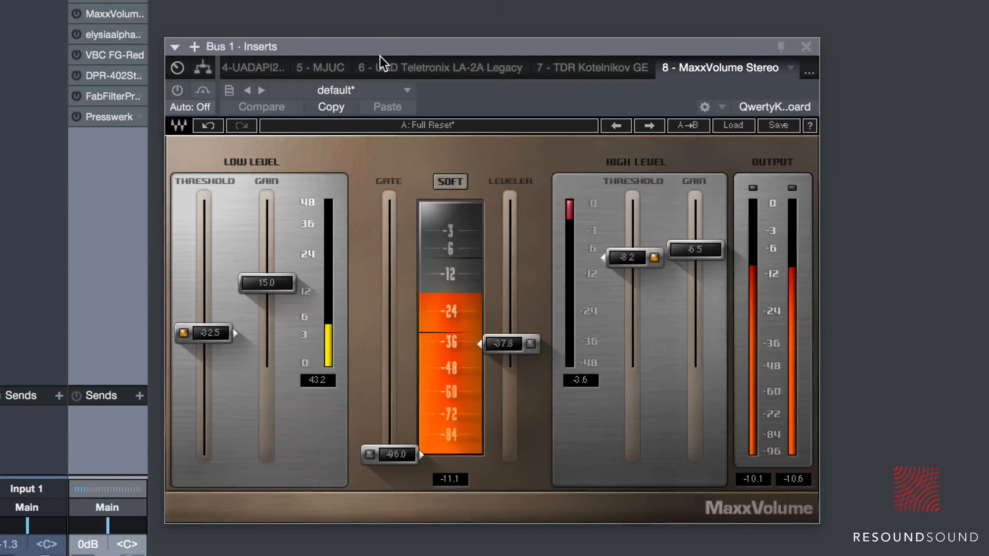
left_click(177, 90)
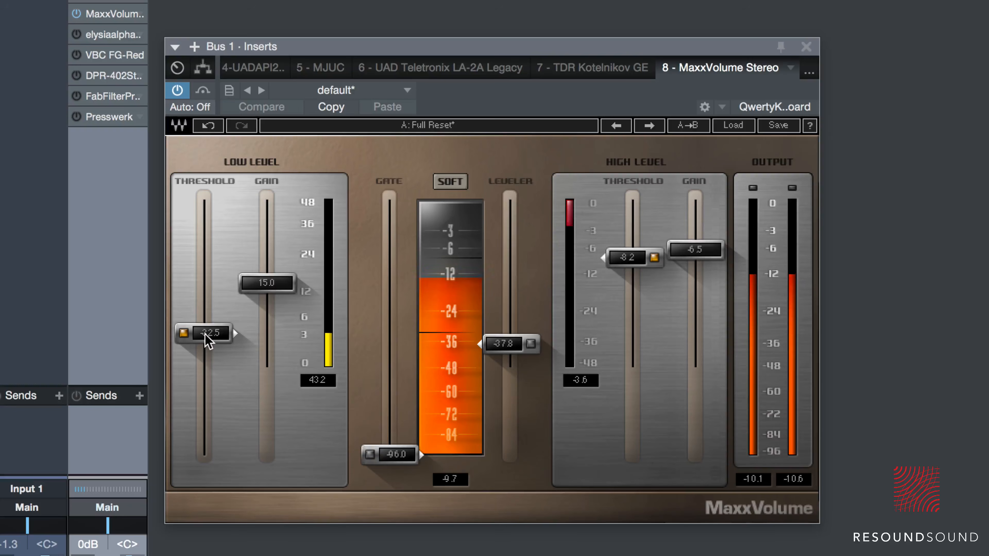
Try MaxxVolume's Low Level threshold at -27.1 and High Level threshold at -11.1, comparing the result with the plug-in bypassed.
left_click_drag(206, 335, 205, 303)
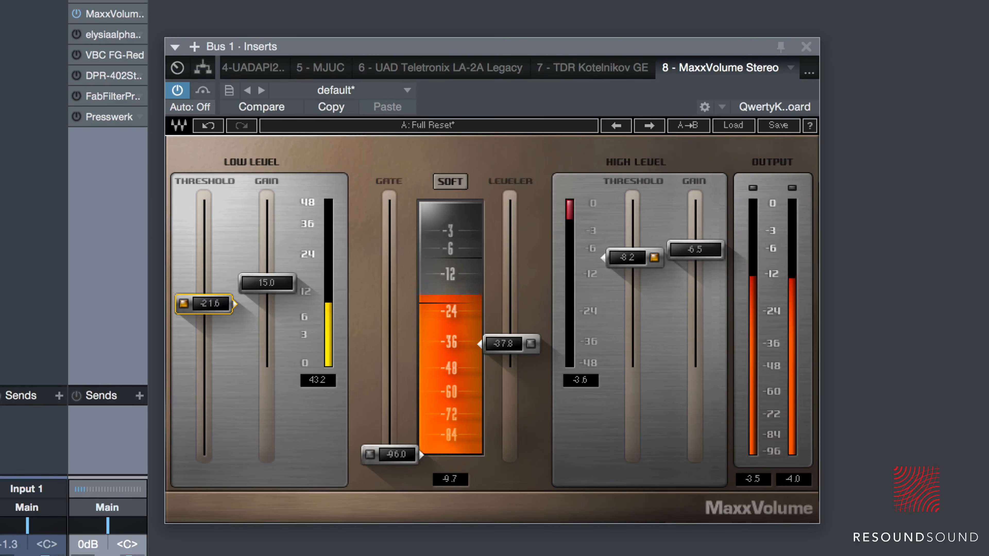
left_click_drag(207, 305, 208, 320)
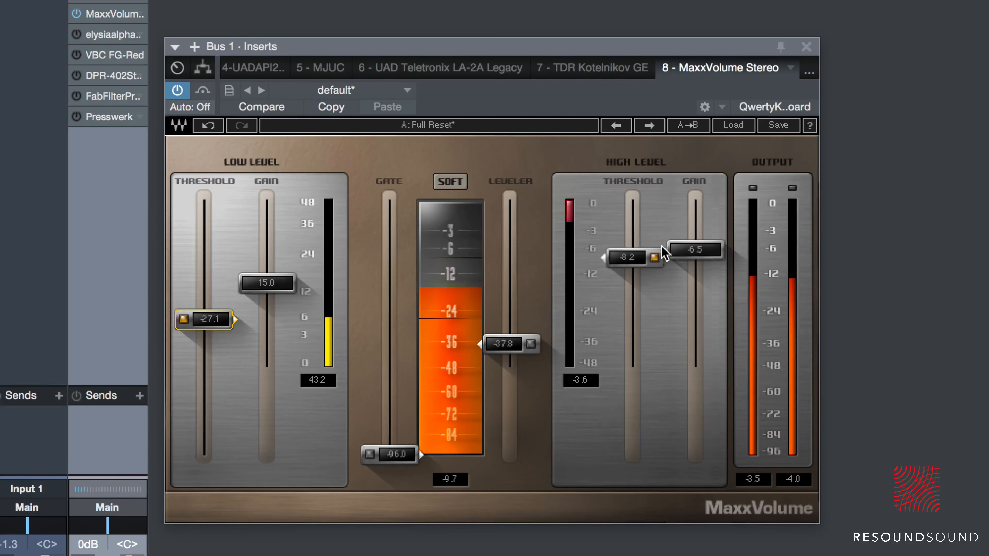
left_click_drag(635, 257, 634, 269)
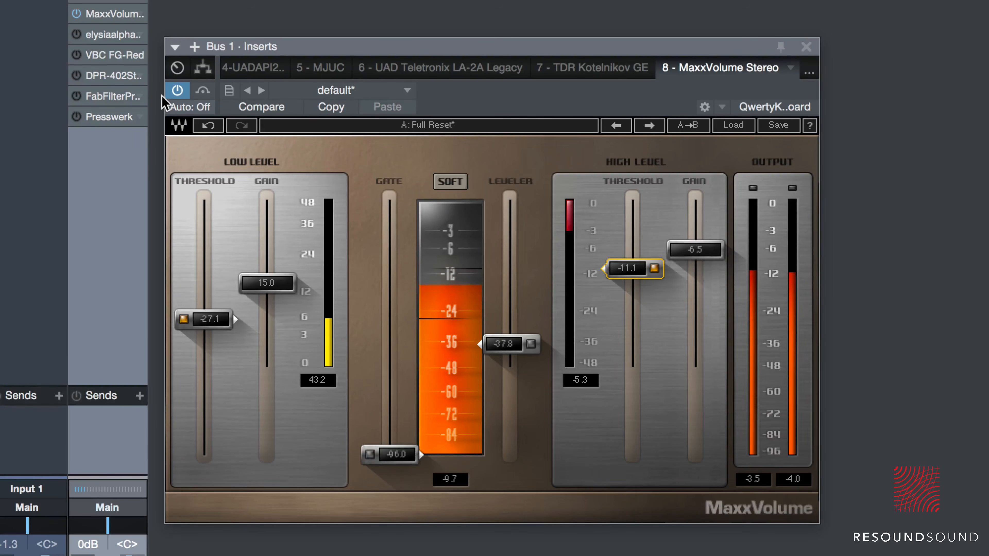
left_click(178, 90)
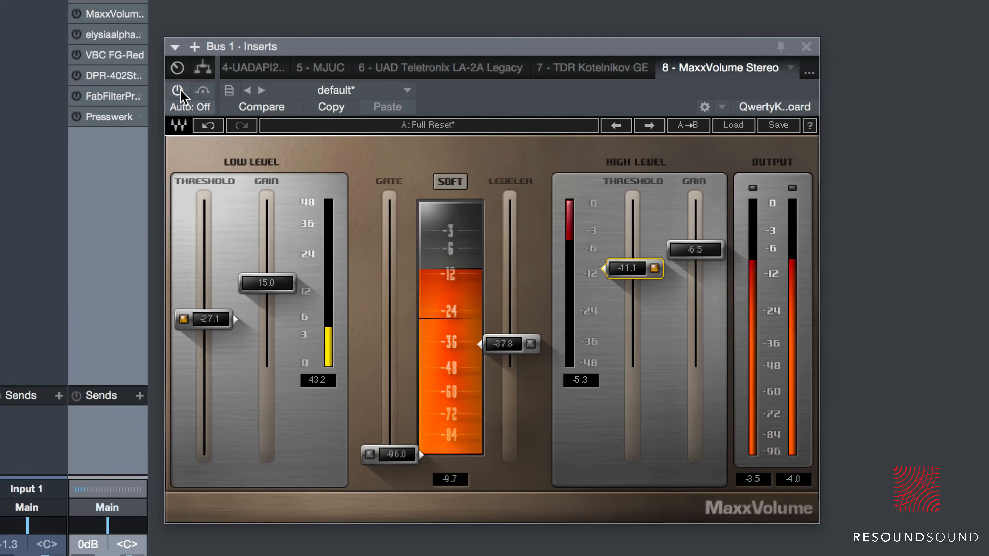
left_click(178, 90)
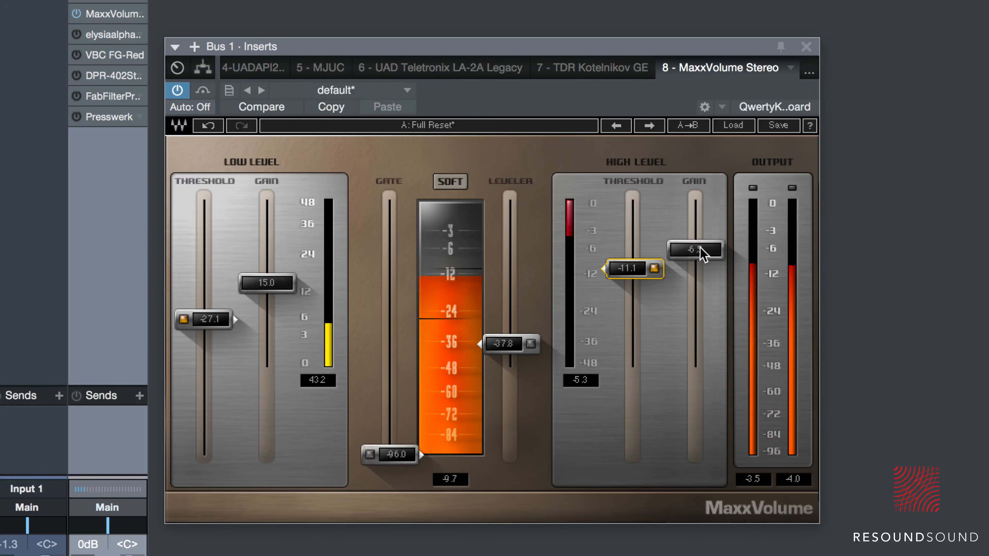
Try lowering MaxxVolume's High Level gain to -9.1 and compare the output with the plug-in bypassed.
left_click_drag(701, 249, 700, 262)
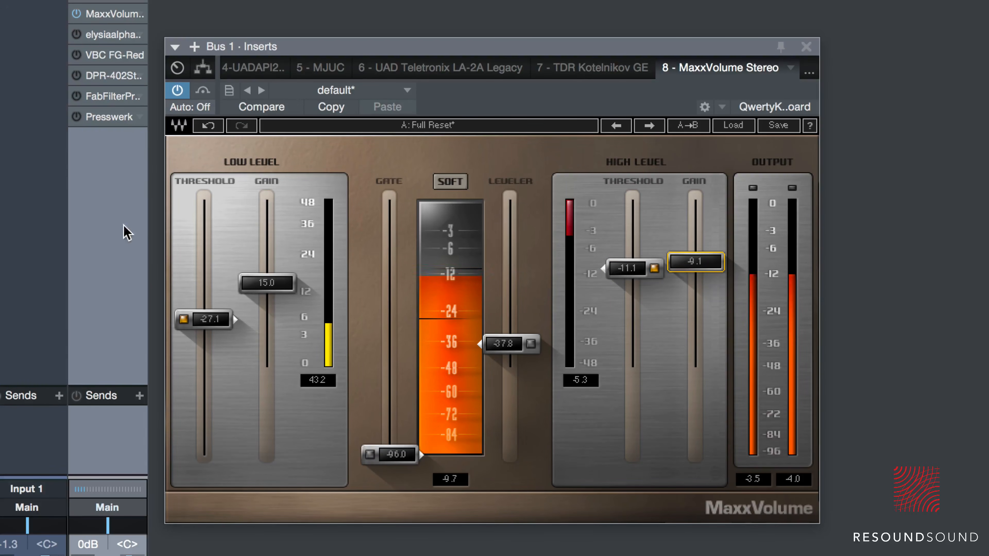
left_click(176, 91)
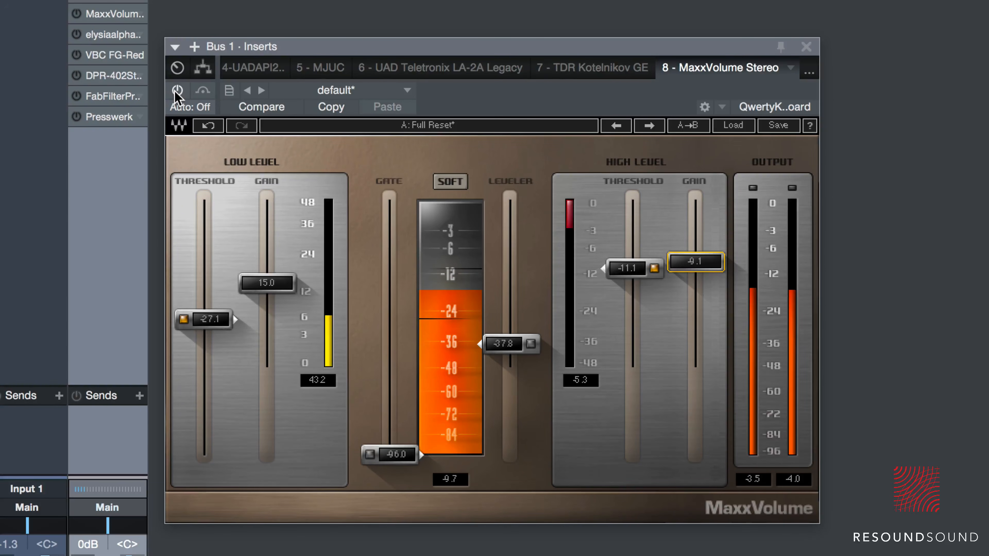
left_click(176, 91)
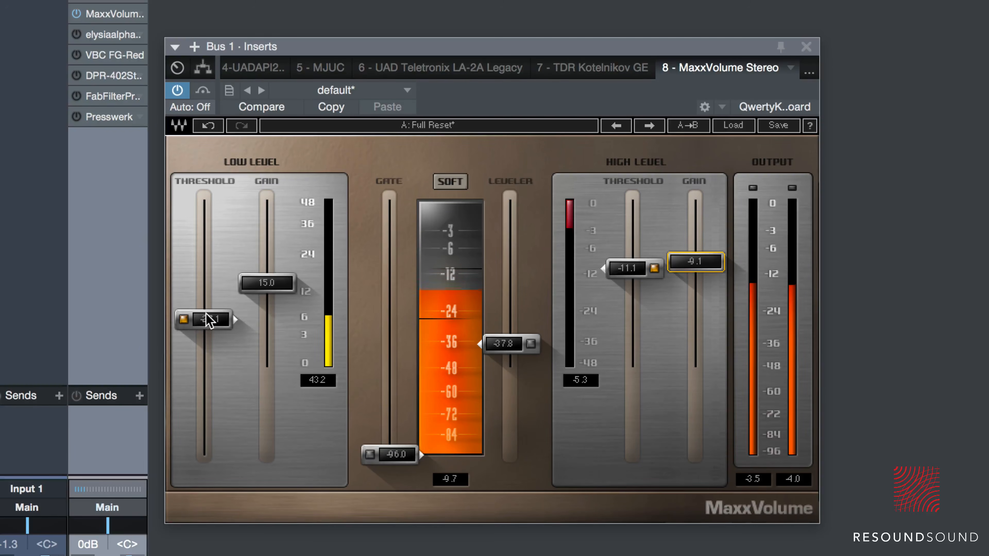
Set MaxxVolume's Low Level threshold to -38.8, High Level threshold to -7.5 and High Level gain to -5.4, comparing against bypass.
left_click_drag(205, 319, 205, 347)
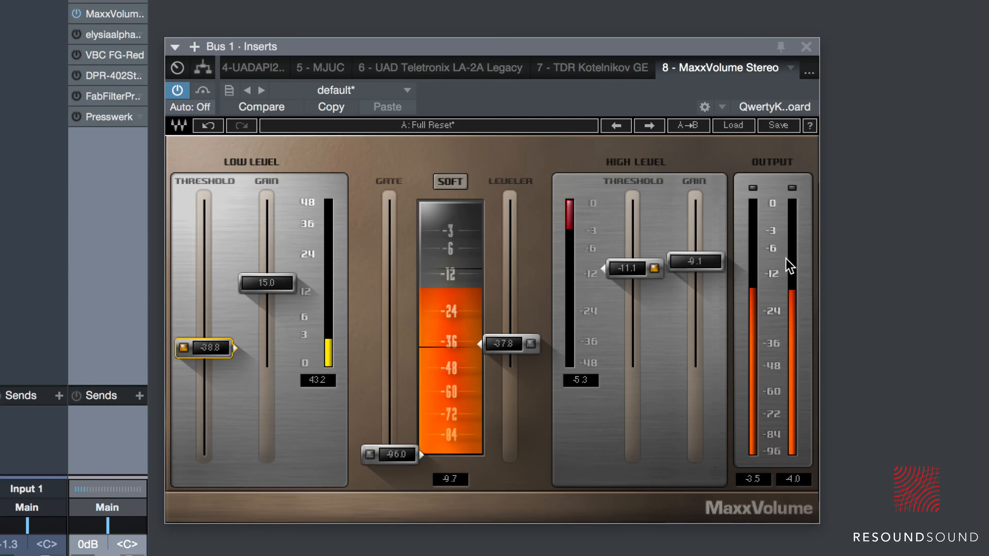
left_click_drag(643, 268, 643, 255)
left_click_drag(702, 261, 702, 250)
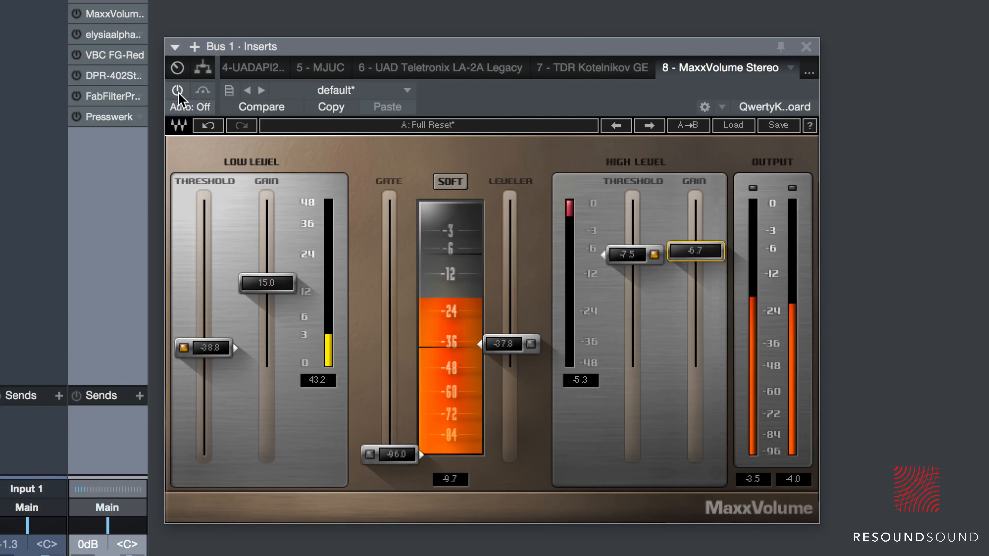
left_click_drag(696, 255, 697, 249)
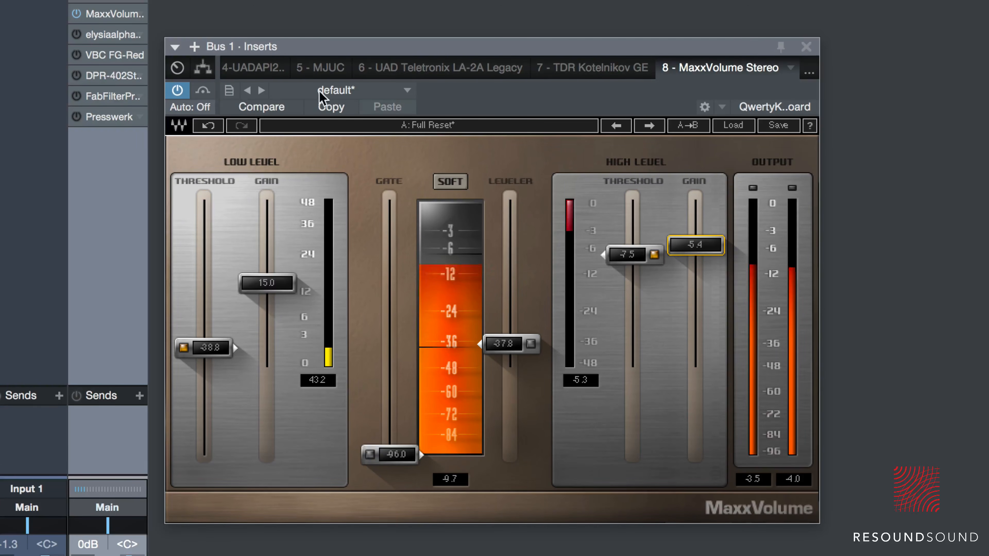
left_click(176, 89)
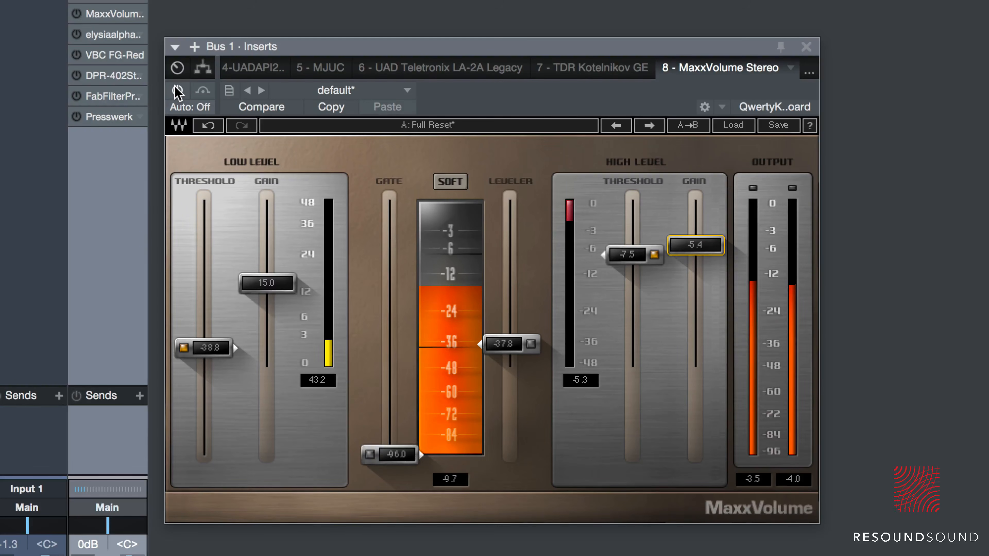
left_click(177, 90)
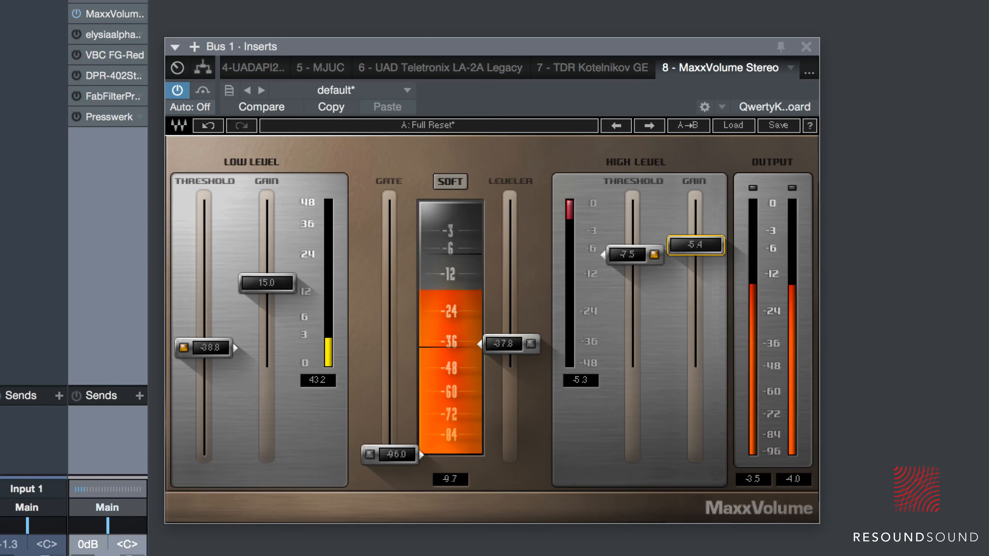
Close the MaxxVolume window, open the elysia alpha master insert on Bus 1, and move its window fully into view.
left_click(806, 47)
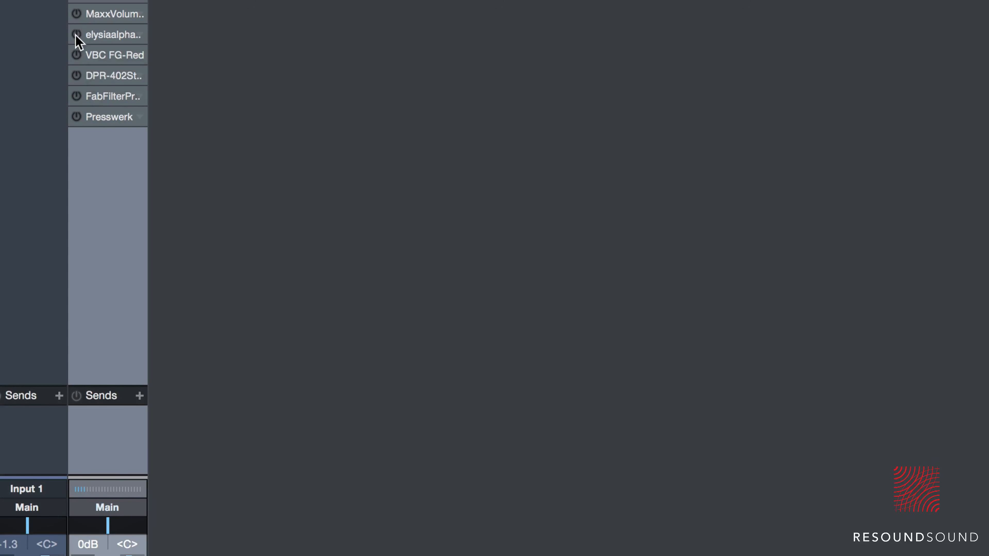
left_click(101, 38)
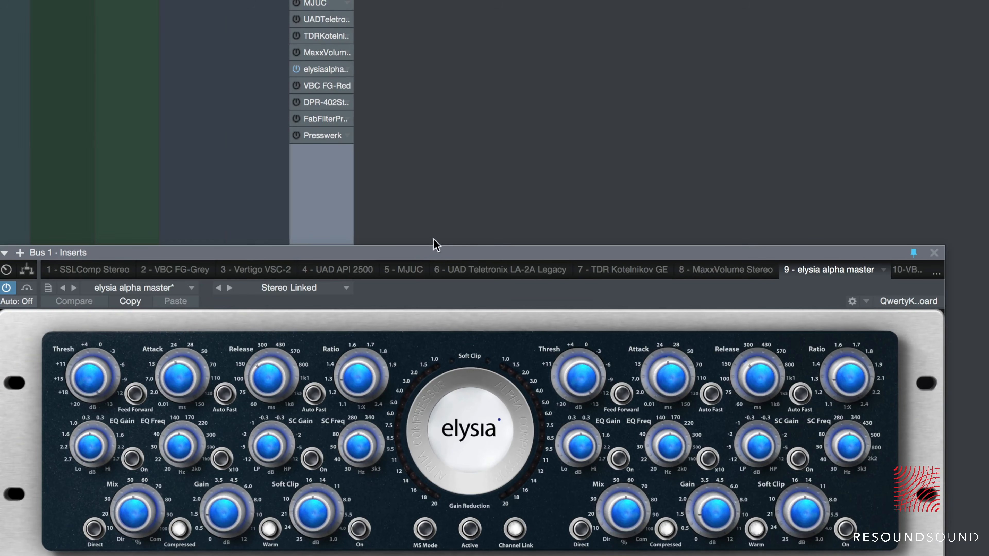
left_click_drag(453, 254, 471, 123)
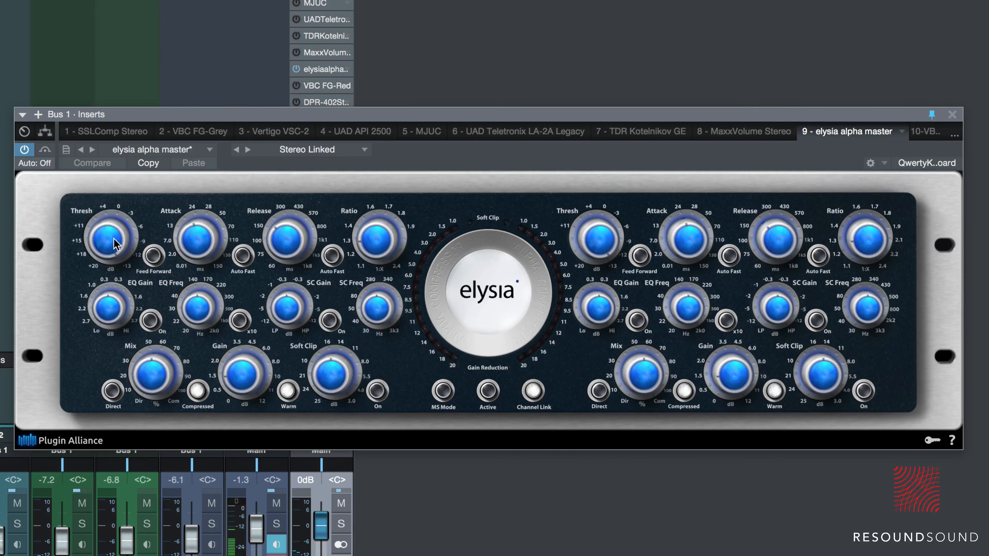
Lower the elysia alpha master's threshold to -13.0 dB and make the compressor active, comparing the sound with it switched out.
left_click_drag(114, 239, 128, 208)
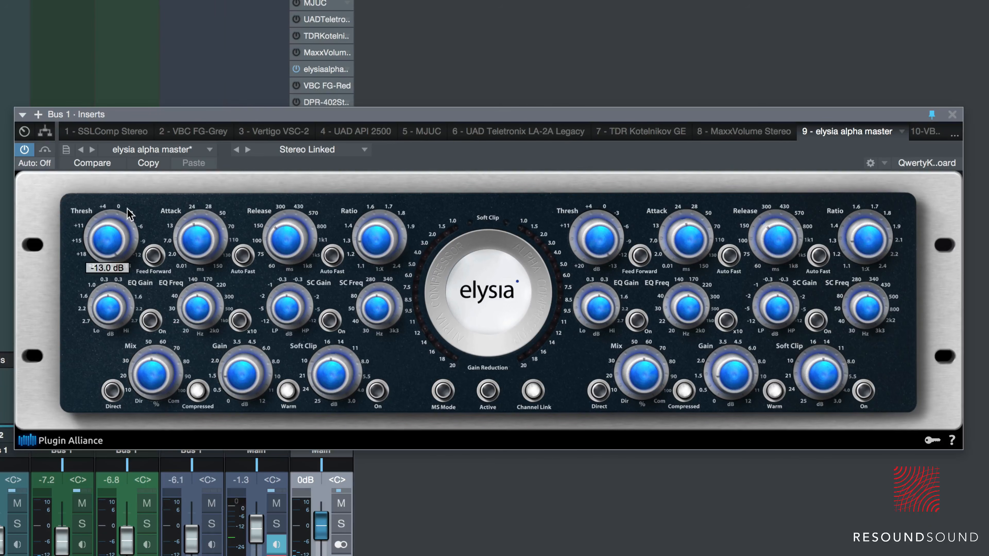
left_click(484, 391)
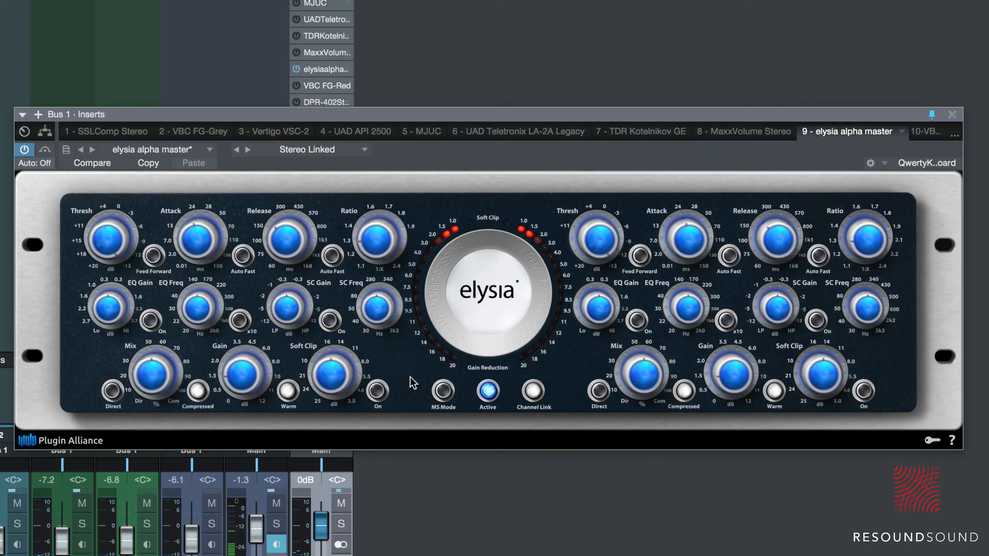
left_click(487, 393)
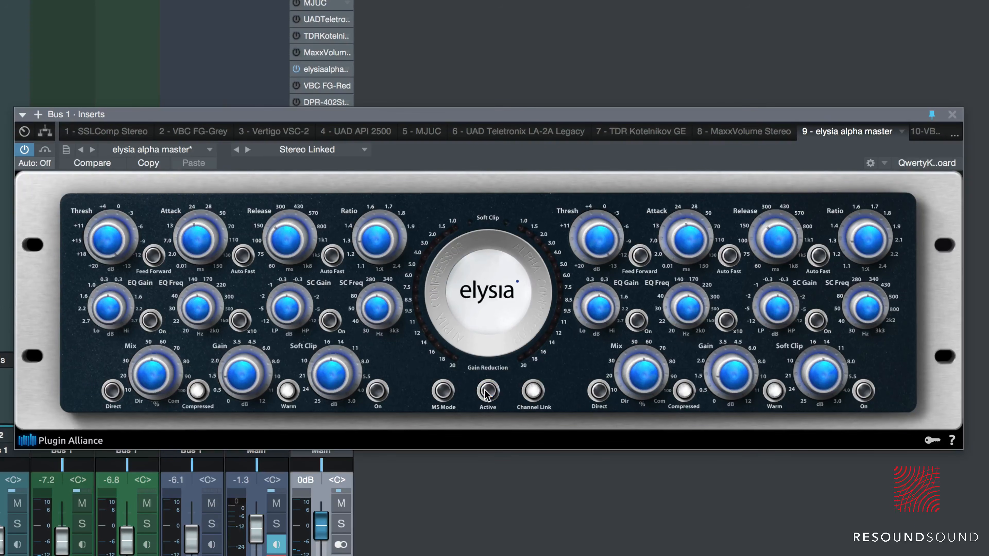
left_click(487, 393)
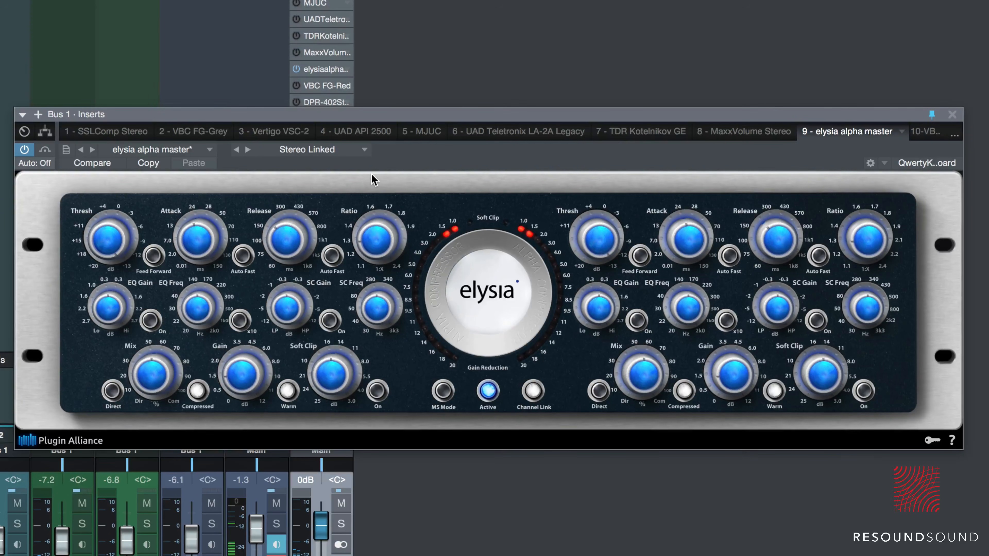
Raise the elysia's Ratio to 1.8 and ease it back slightly, comparing the sound with the compressor inactive and active.
left_click_drag(376, 225, 380, 196)
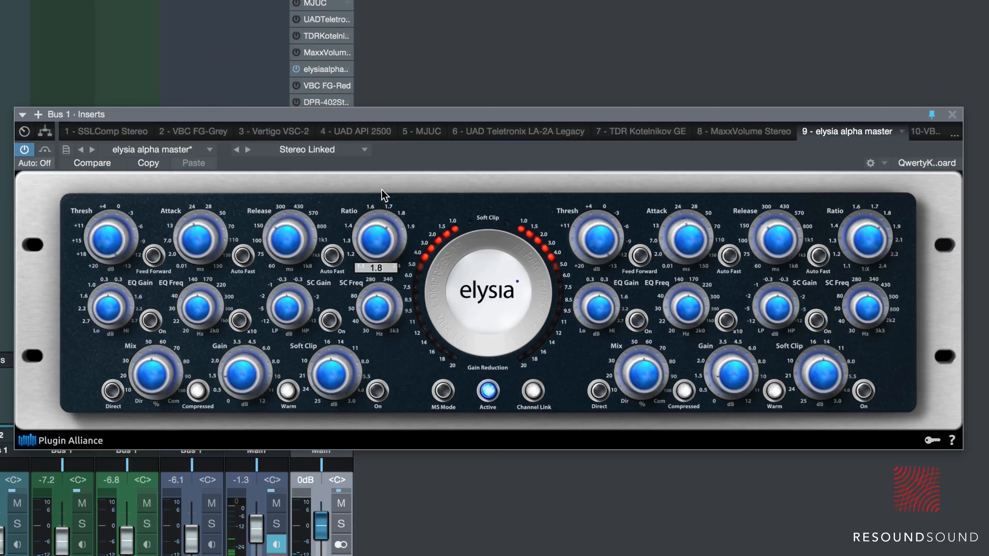
left_click_drag(381, 206, 378, 222)
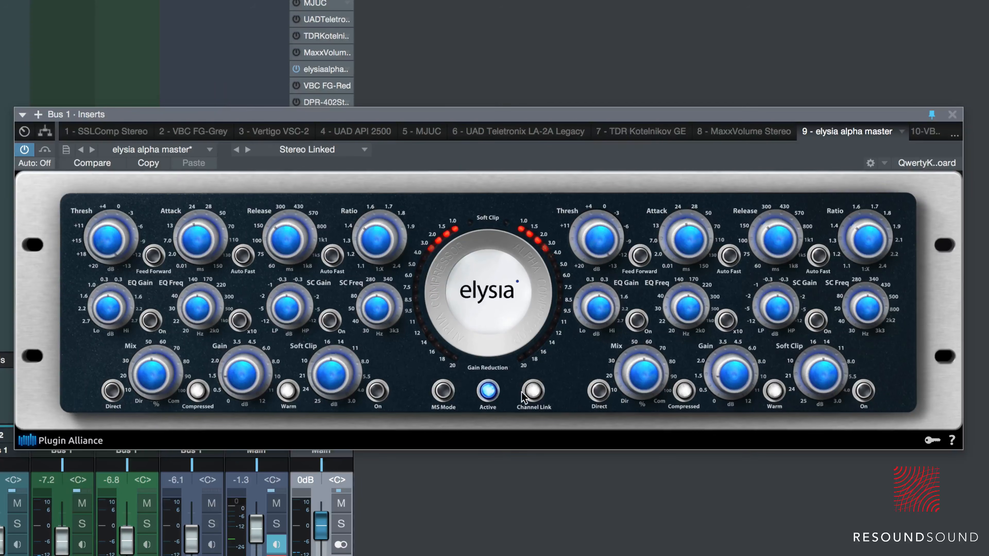
left_click(492, 390)
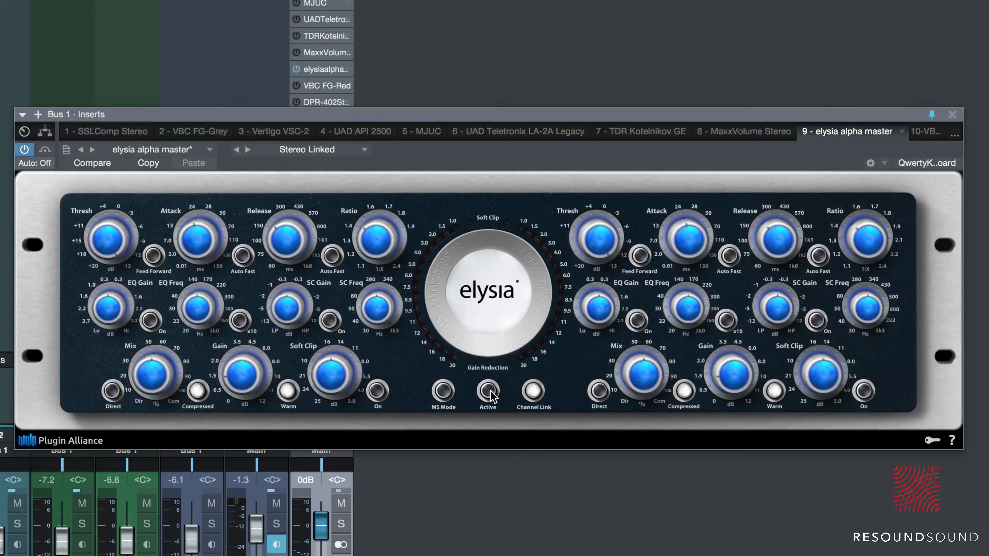
left_click(492, 394)
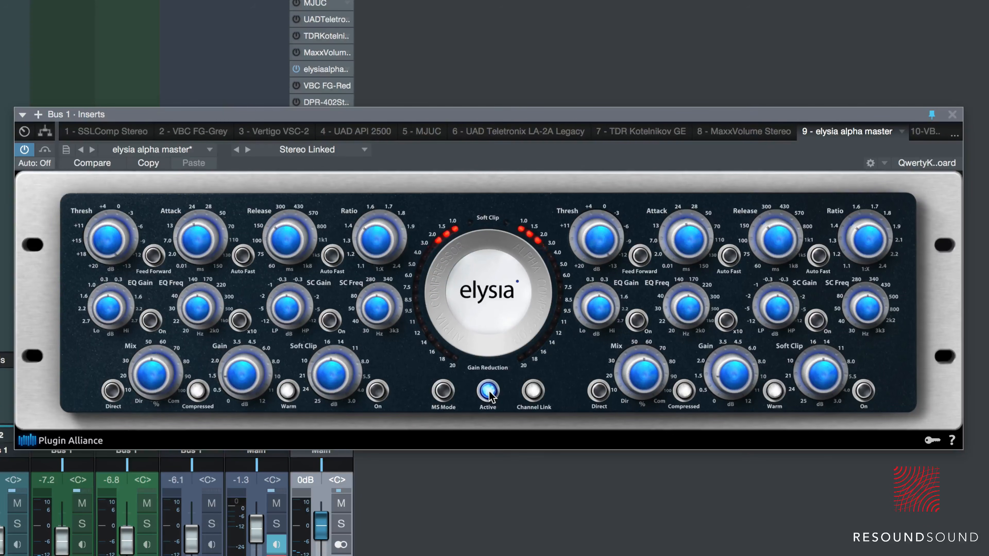
Raise the elysia alpha master's make-up Gain to about 2.1 dB, comparing the sound with the compressor inactive and active.
left_click_drag(250, 373, 248, 357)
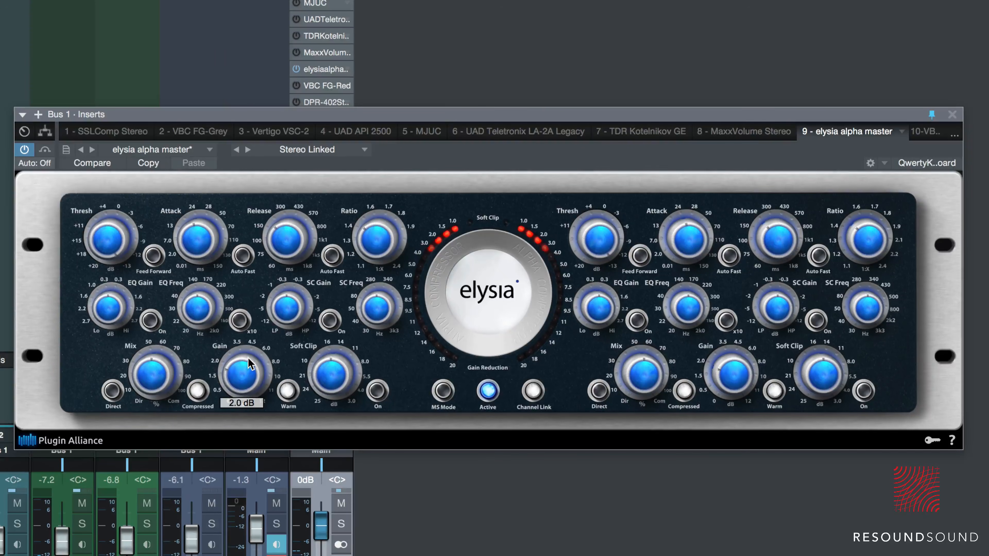
left_click(485, 392)
left_click(486, 394)
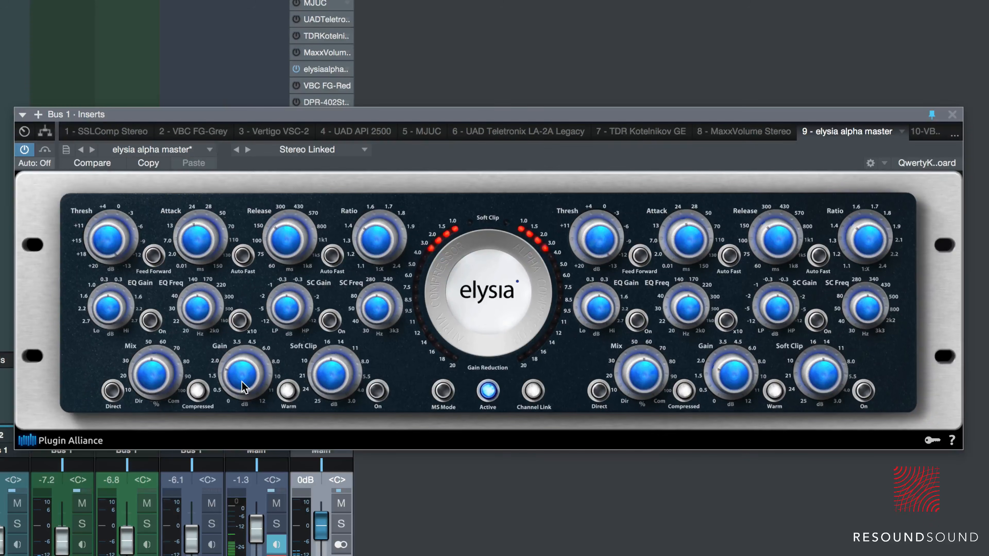
mouse_move(243, 386)
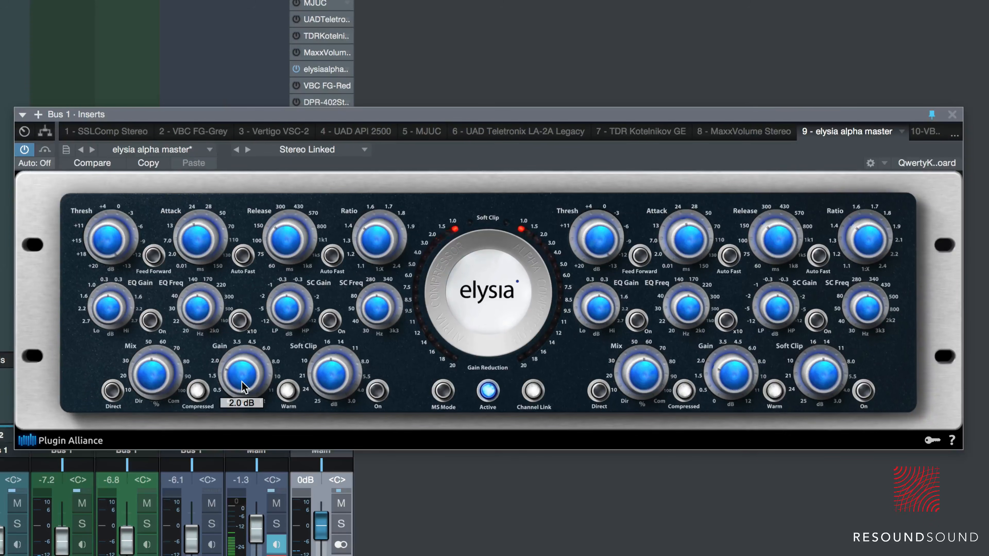
mouse_move(242, 381)
left_mouse_down()
mouse_move(243, 371)
mouse_move(240, 382)
left_mouse_up()
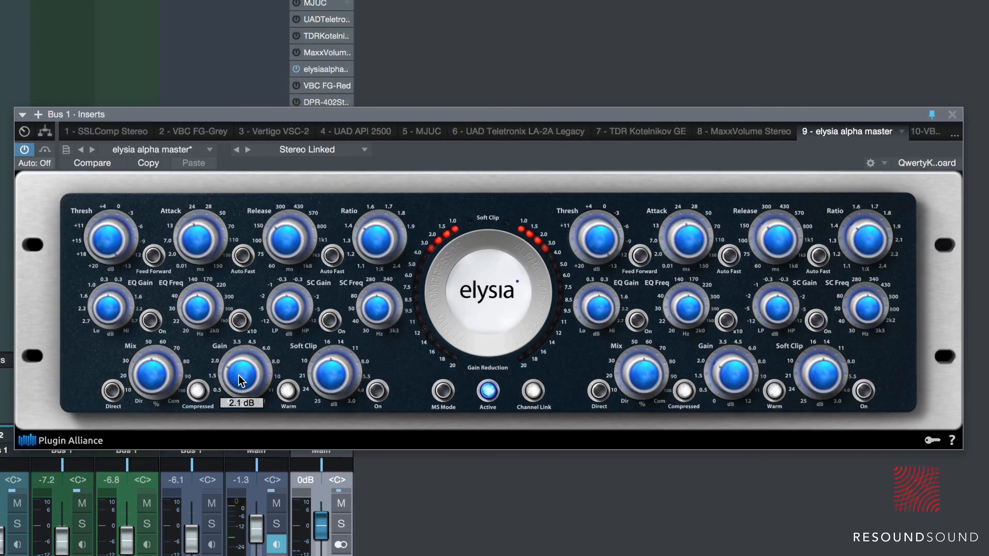
left_click_drag(239, 376, 238, 370)
left_click(485, 394)
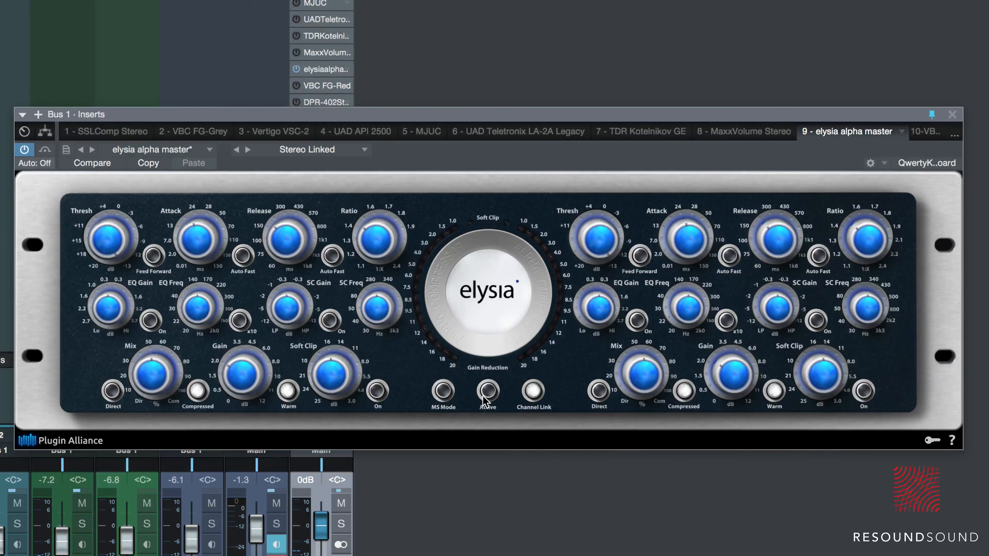
left_click(483, 396)
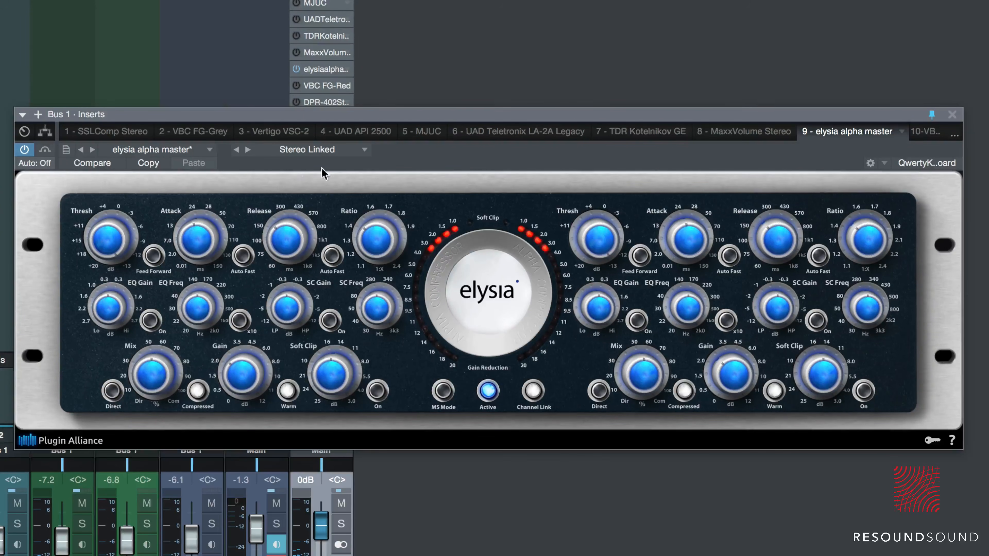
Look through the elysia alpha master's presets without loading one, and close and switch off the plug-in.
left_click(209, 150)
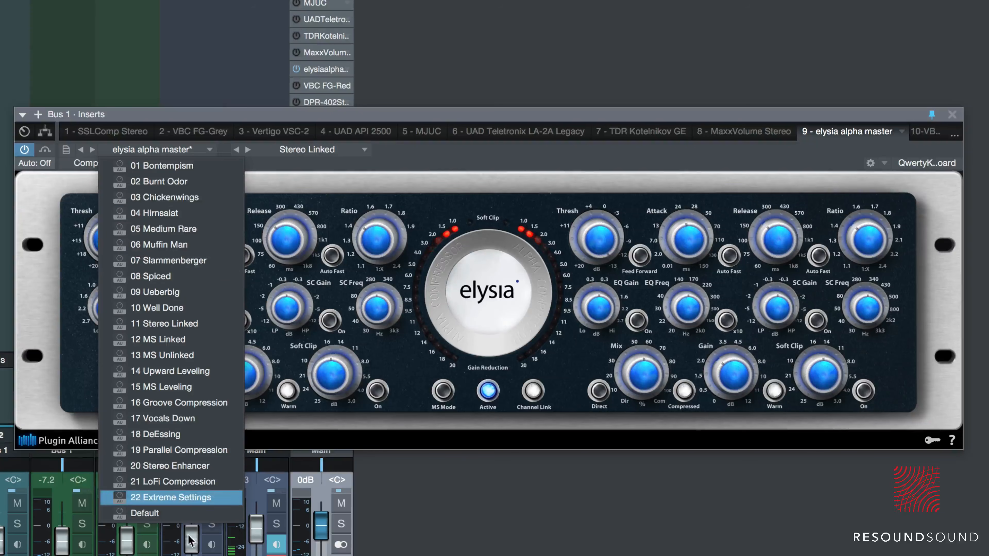
left_click(205, 146)
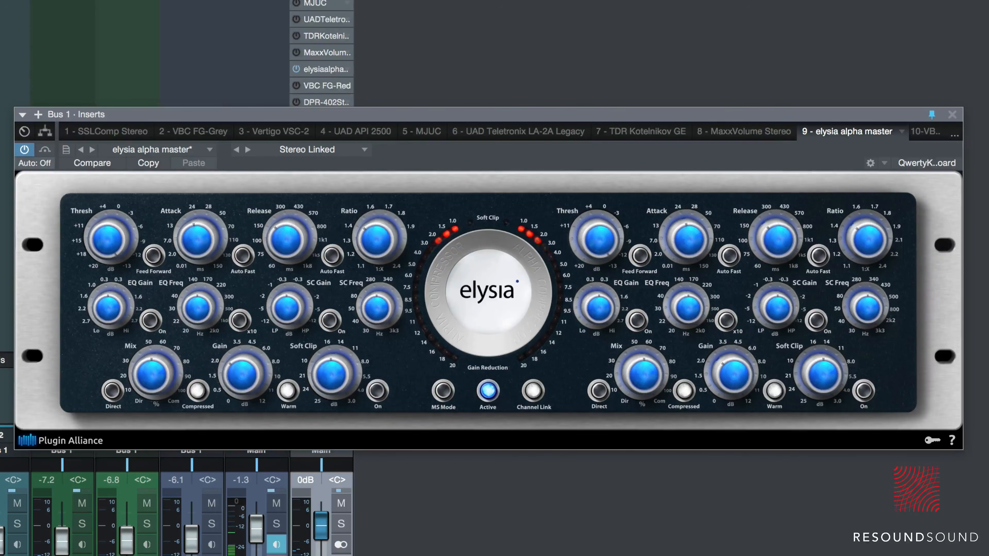
left_click(952, 114)
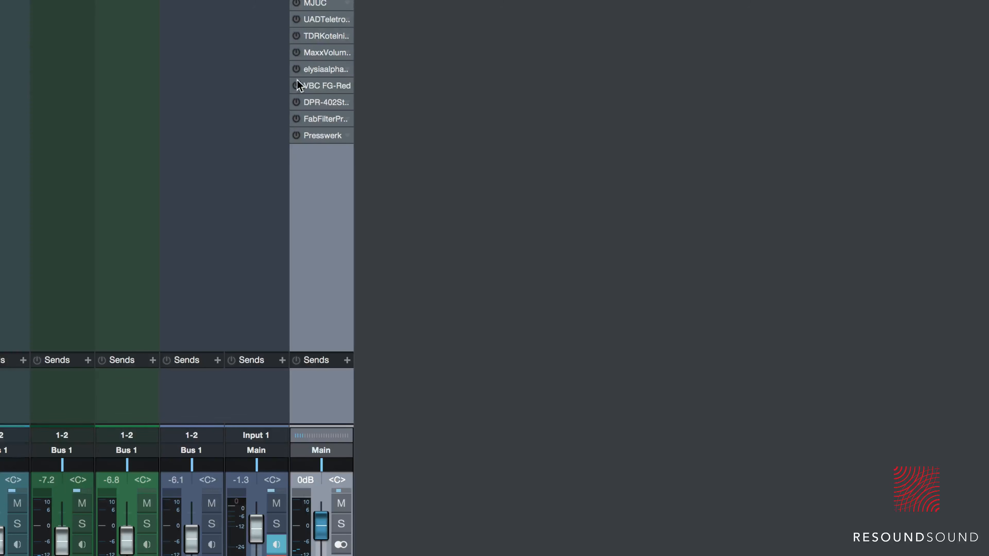
Open and enable the VBC FG-Red insert on Bus 1, with Threshold set to -32.1 dB and Make-Up Gain to 4.1 dB.
left_click(310, 90)
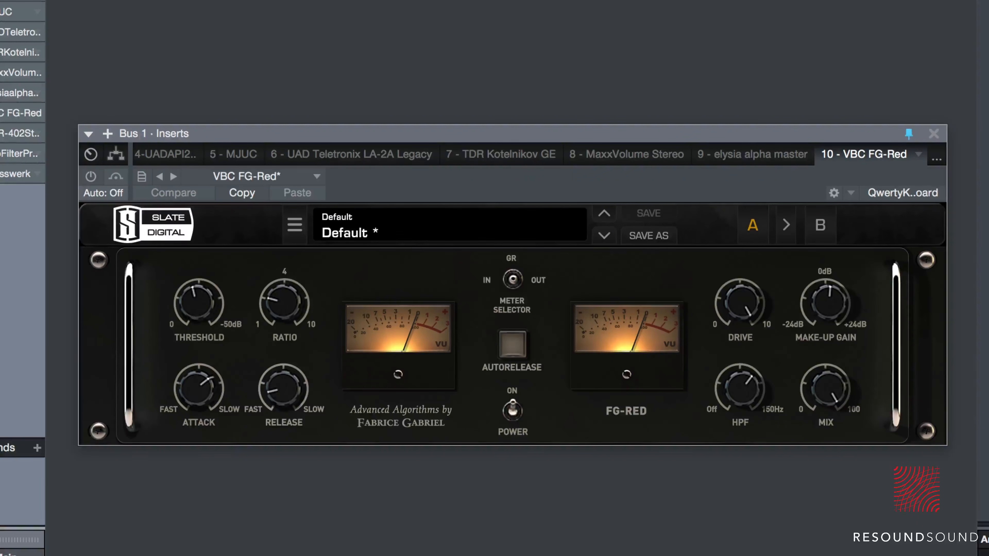
left_click(90, 177)
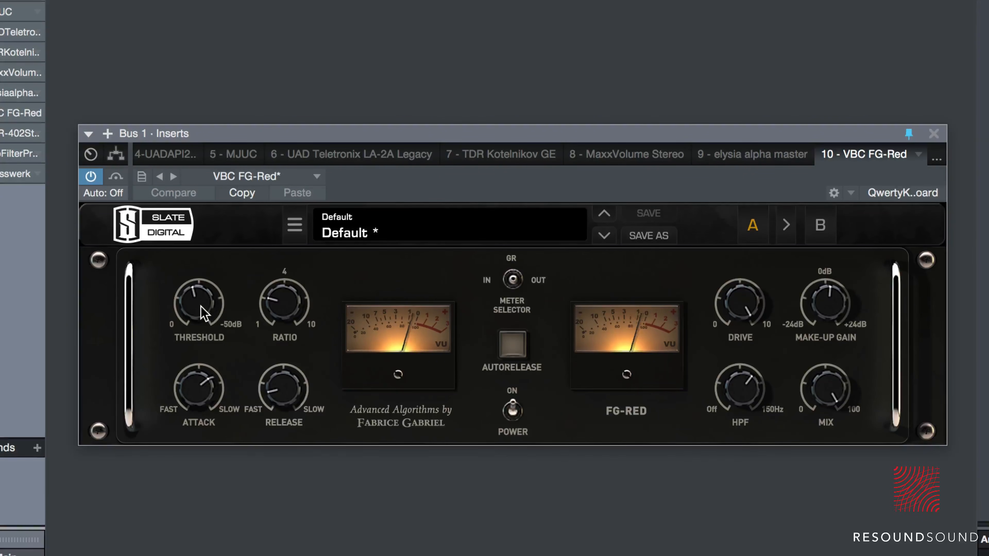
left_click_drag(201, 306, 213, 274)
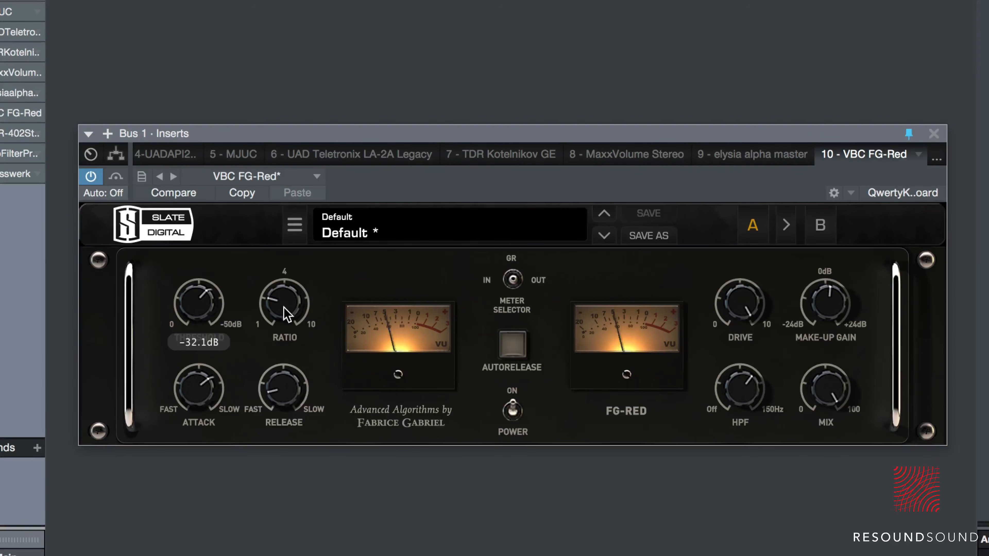
left_click_drag(838, 311, 835, 289)
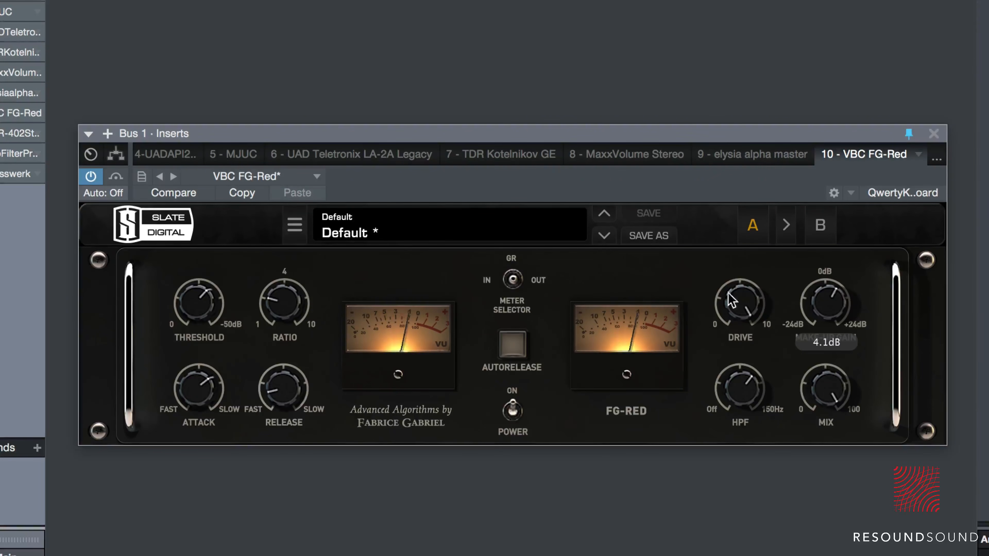
Try out the FG-Red's Attack, set its Release to 2.5, and move the plug-in window slightly lower.
left_click_drag(208, 374, 201, 395)
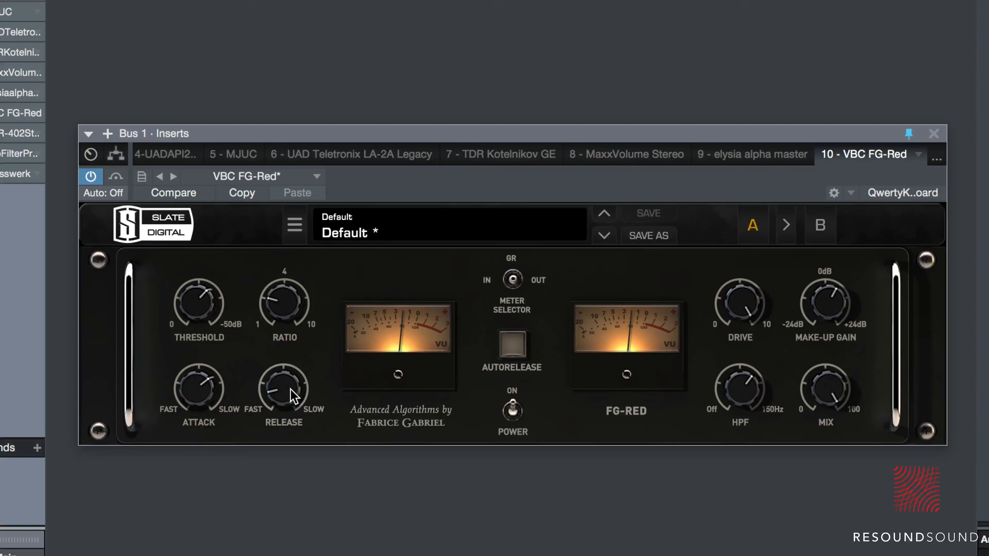
mouse_move(289, 398)
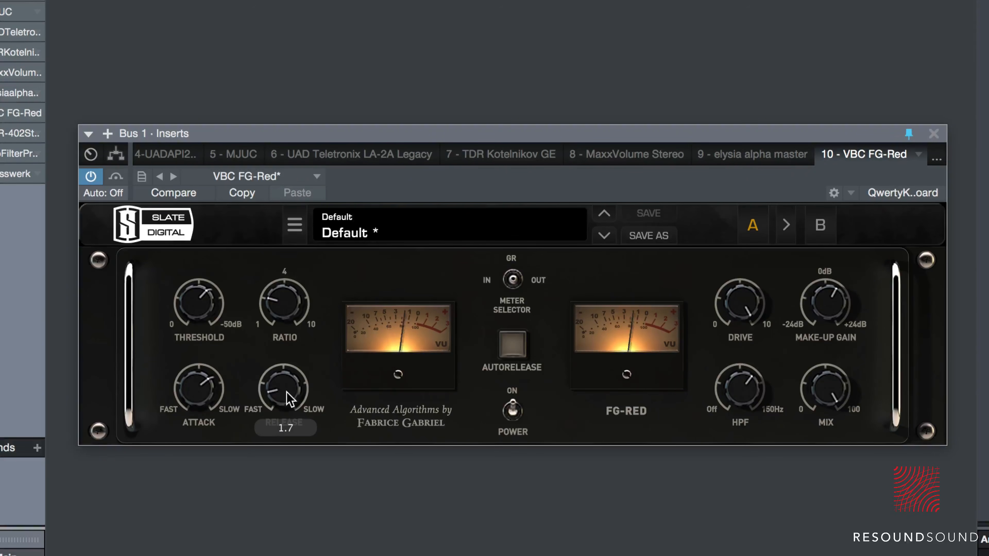
left_click_drag(289, 398, 284, 366)
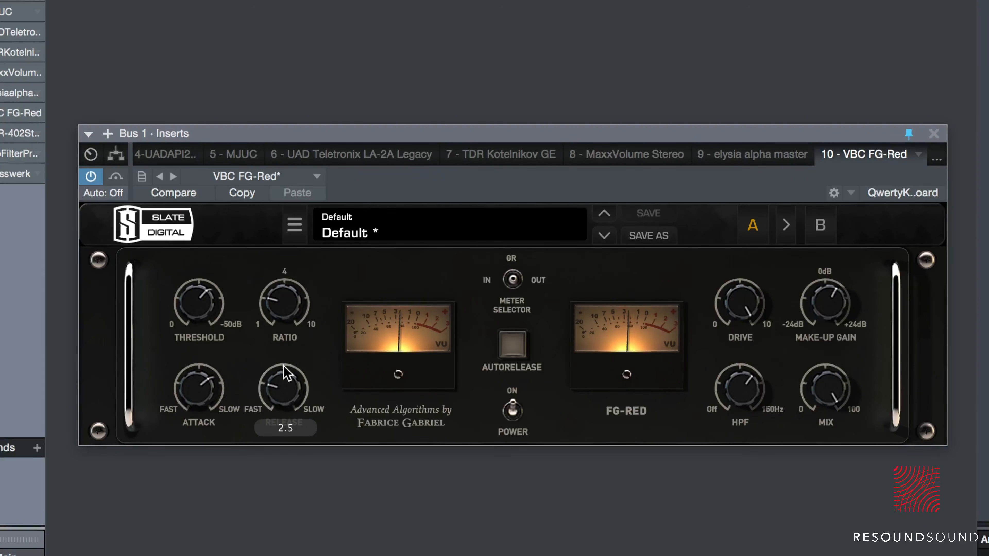
left_click_drag(561, 136, 555, 145)
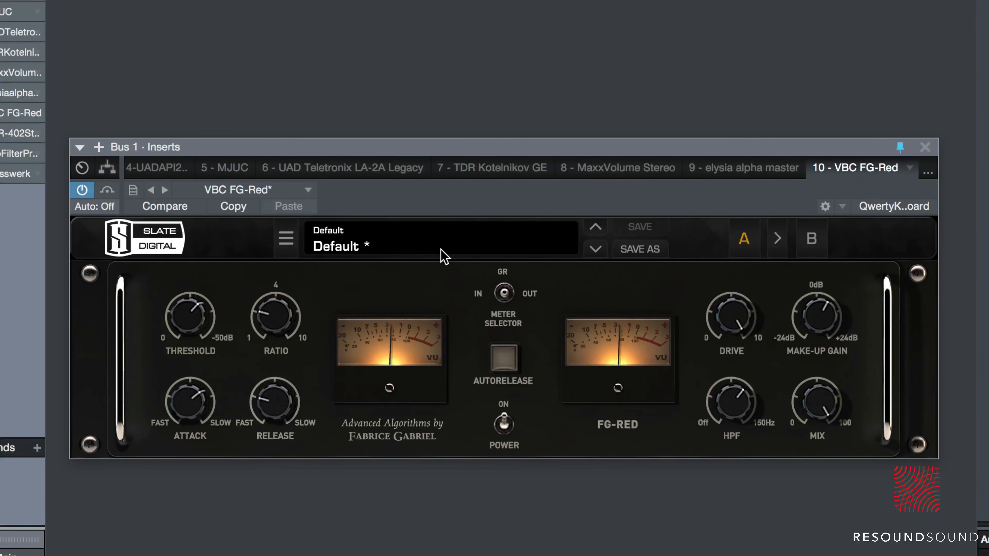
left_click_drag(474, 148, 463, 151)
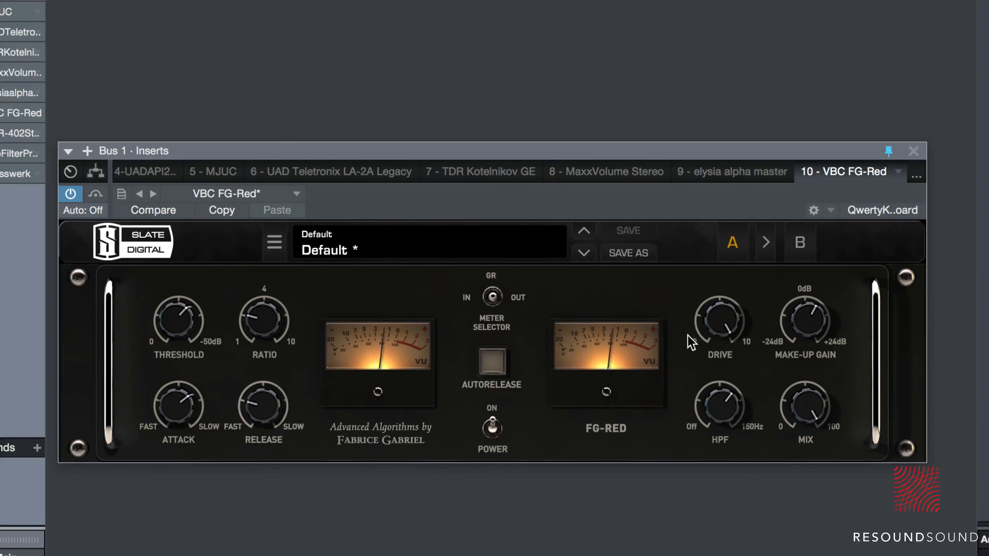
Set the FG-Red's Ratio to 4.5, ease its Threshold back to about mid-range and slow the Attack.
mouse_move(259, 323)
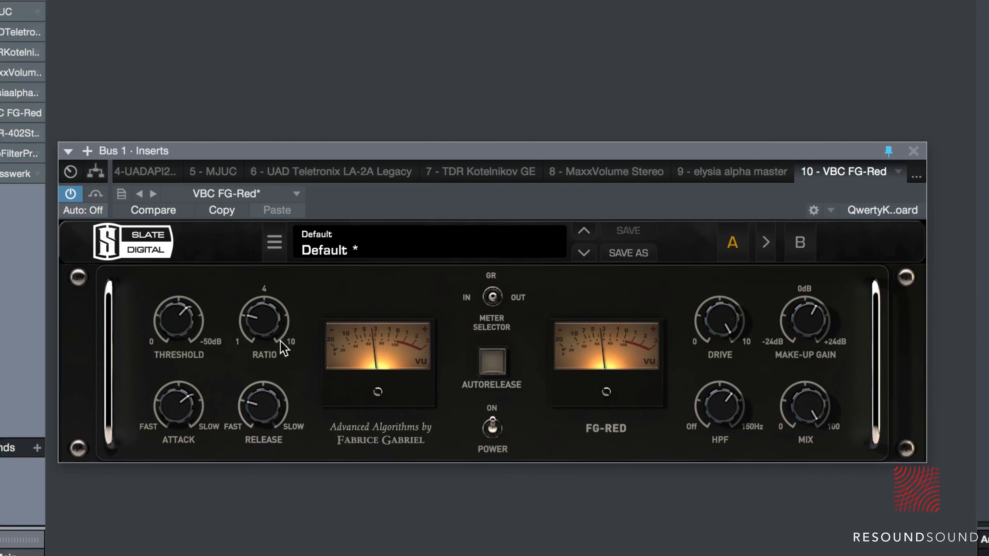
left_click_drag(273, 312, 276, 242)
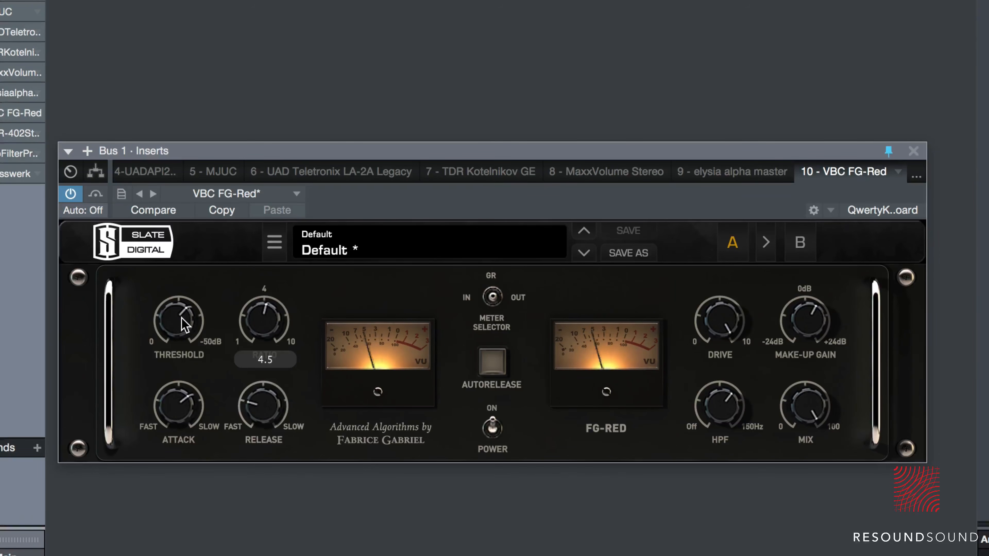
left_click_drag(185, 324, 191, 377)
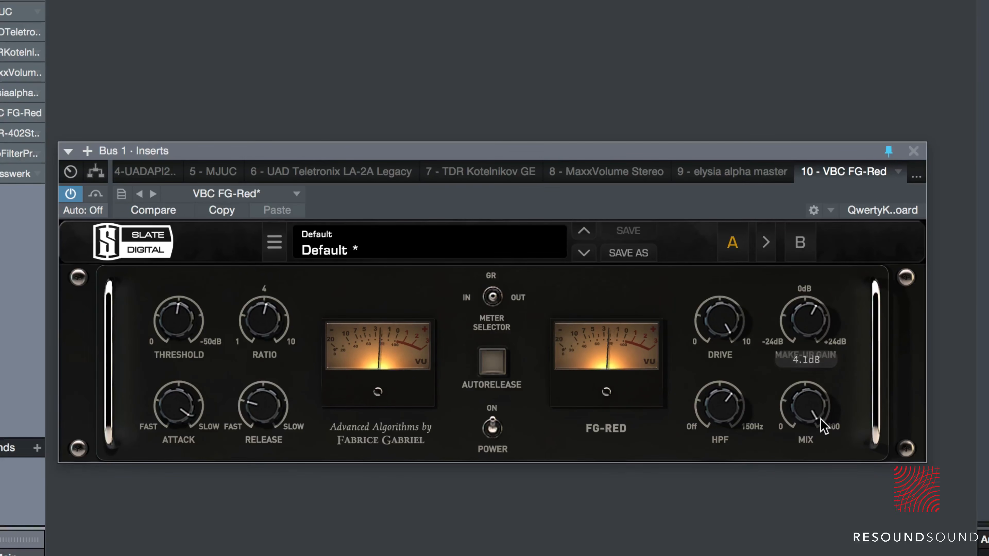
Lower the FG-Red's Mix to roughly two thirds and raise its HPF frequency slightly.
mouse_move(813, 409)
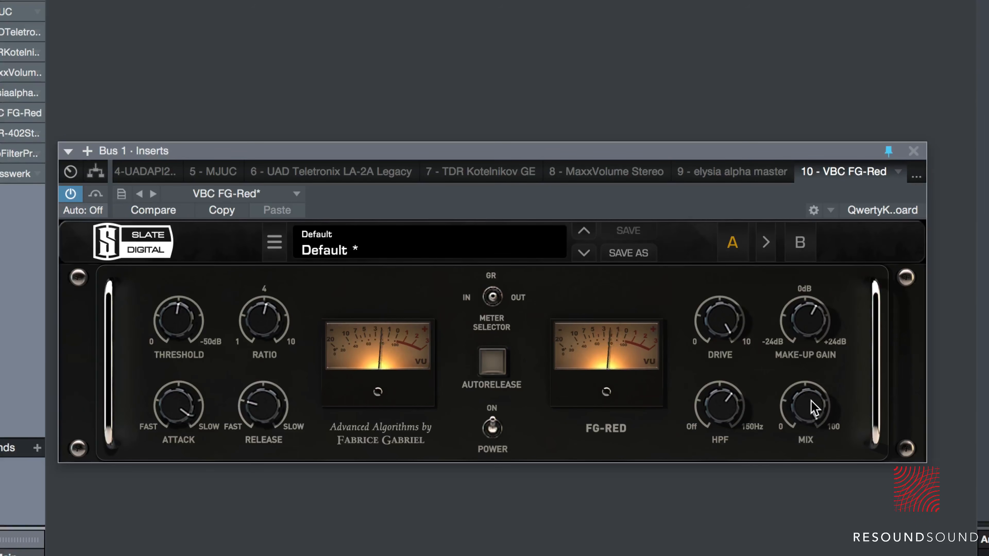
scroll(814, 421, "down", 3)
left_click_drag(801, 463, 798, 483)
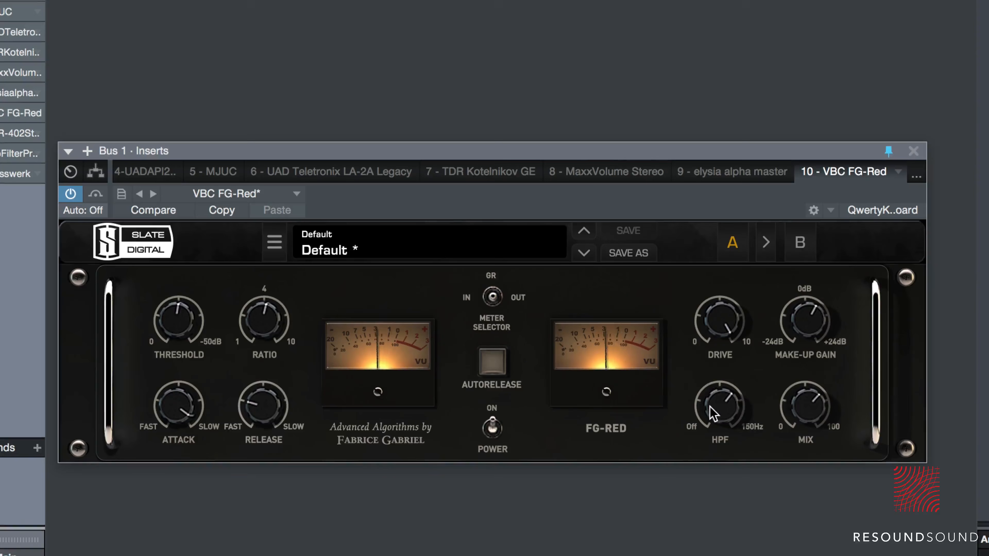
mouse_move(726, 418)
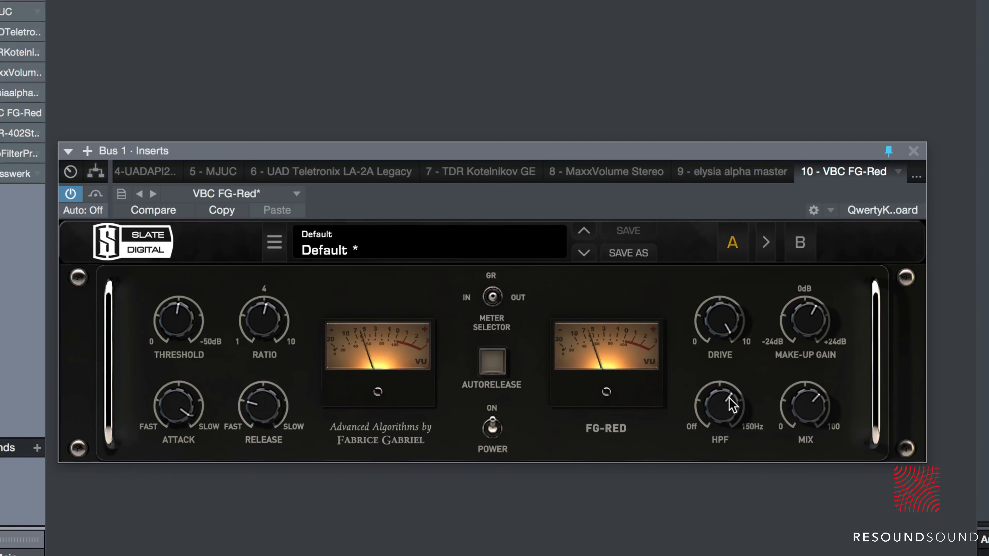
mouse_move(724, 390)
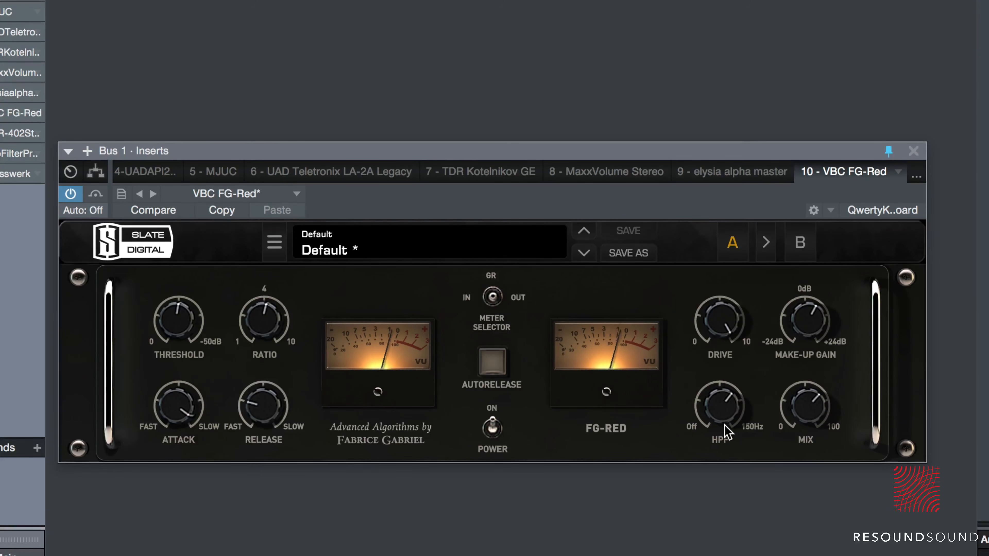
mouse_move(724, 418)
left_mouse_down()
mouse_move(723, 426)
mouse_move(728, 415)
left_mouse_up()
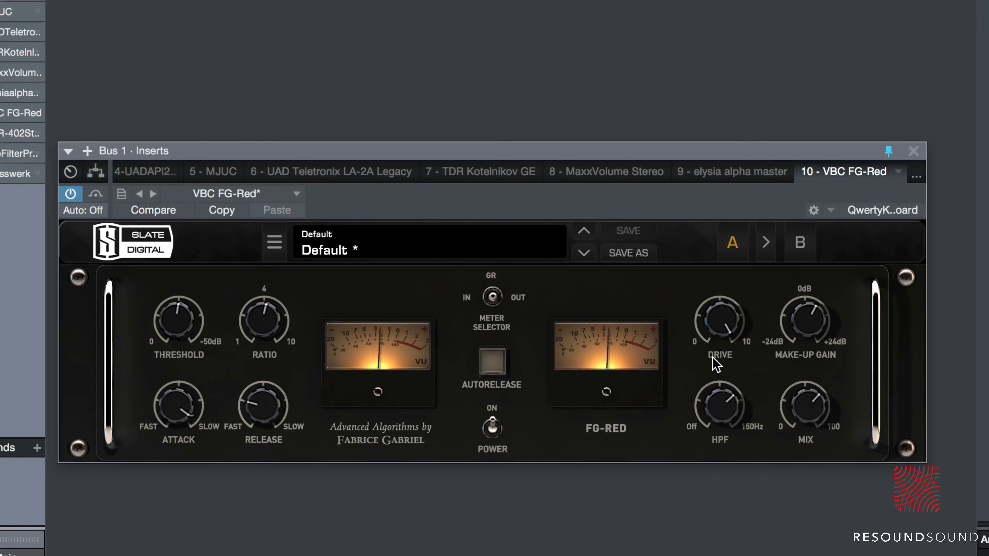
Sweep the FG-Red's Drive between its minimum and 10.0 to hear the saturation, and settle it at about mid-range.
left_click_drag(726, 345, 728, 322)
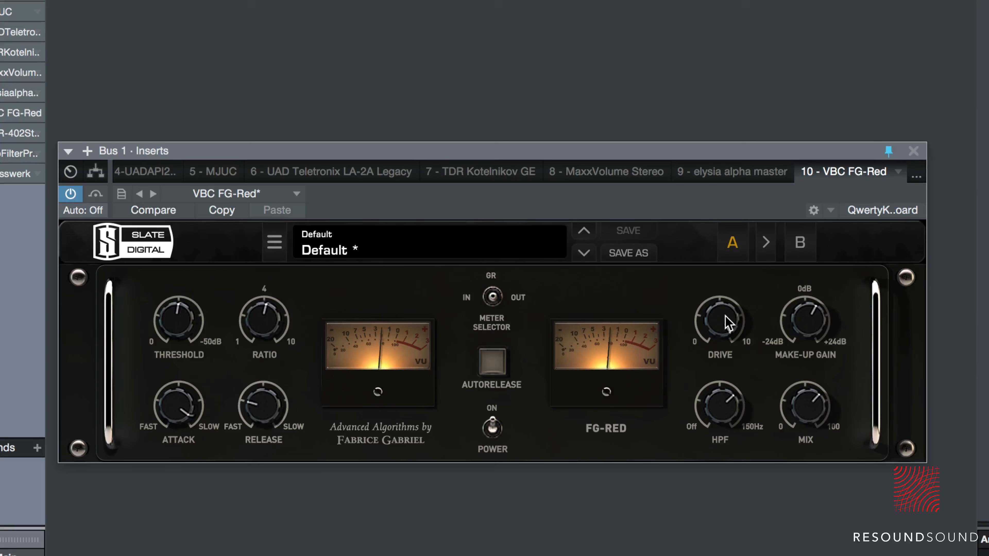
left_click_drag(728, 322, 729, 351)
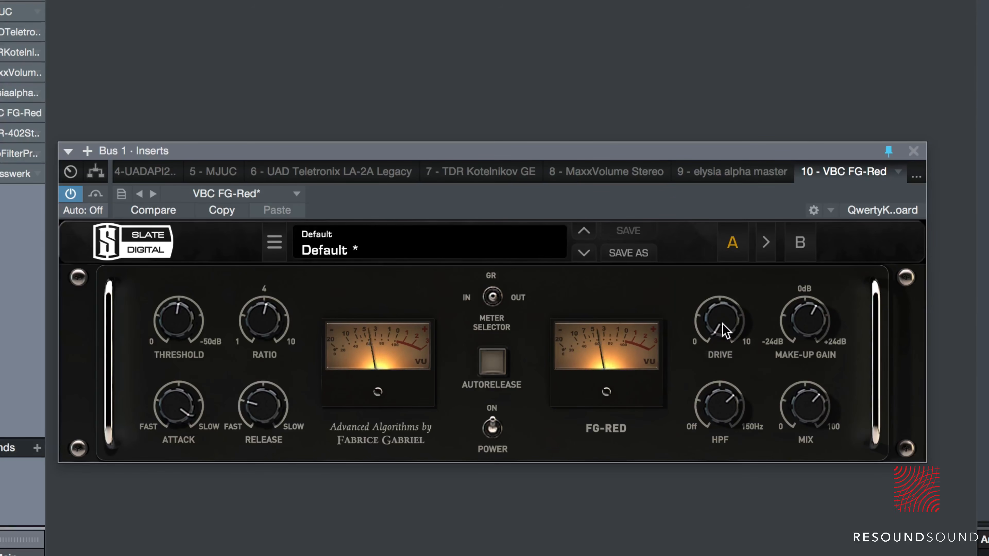
left_click_drag(728, 330, 719, 307)
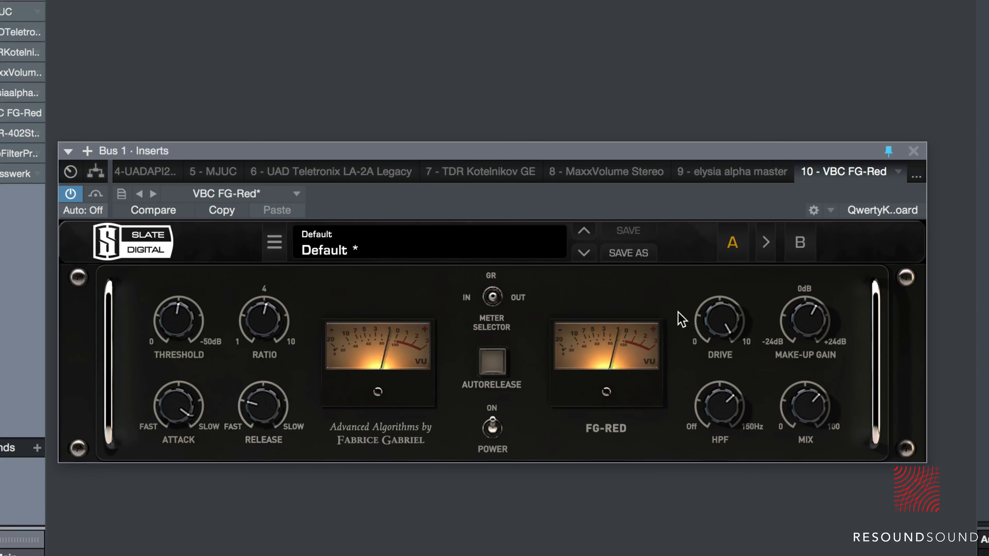
mouse_move(727, 326)
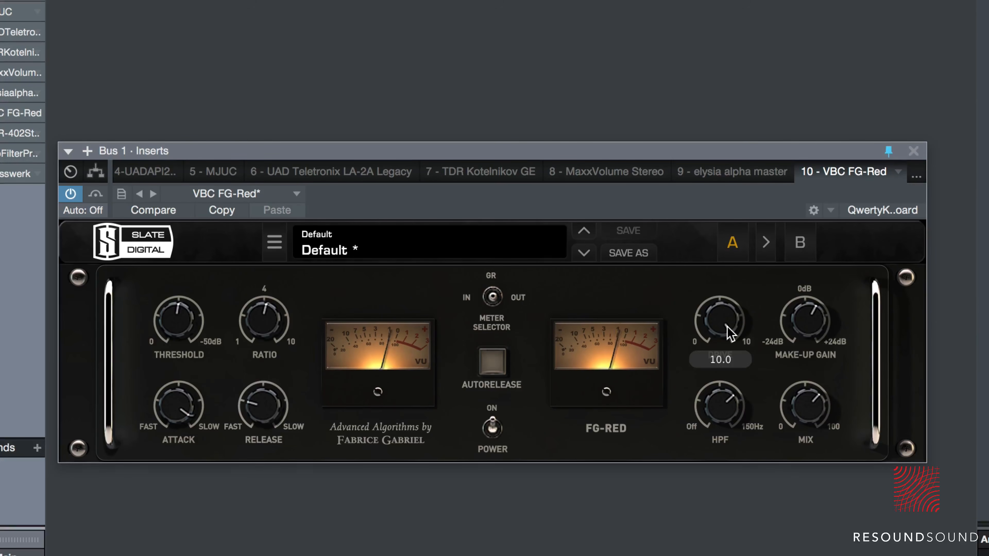
left_click_drag(729, 324, 724, 438)
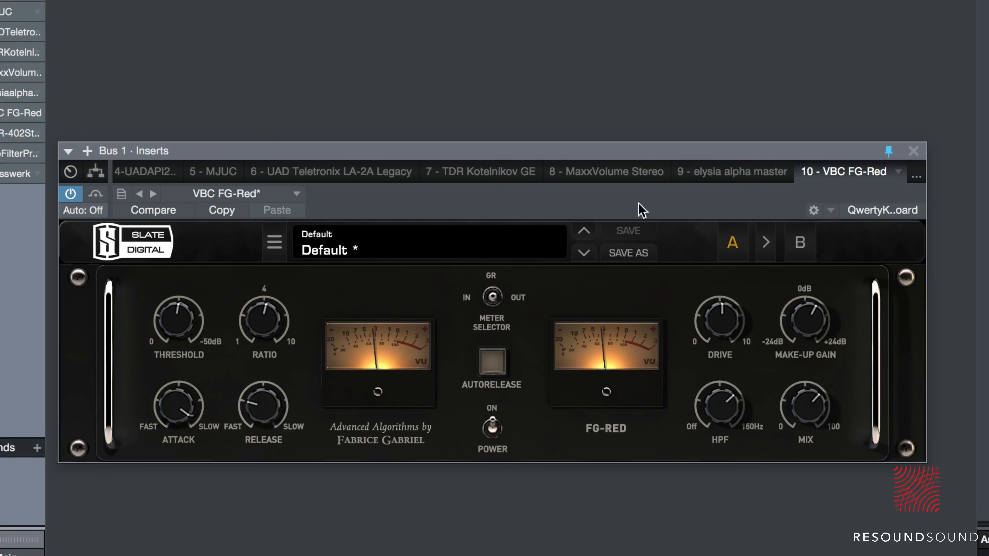
Close and switch off the VBC FG-Red, and open and enable the DPR-402 Stereo insert on Bus 1.
left_click(5, 117)
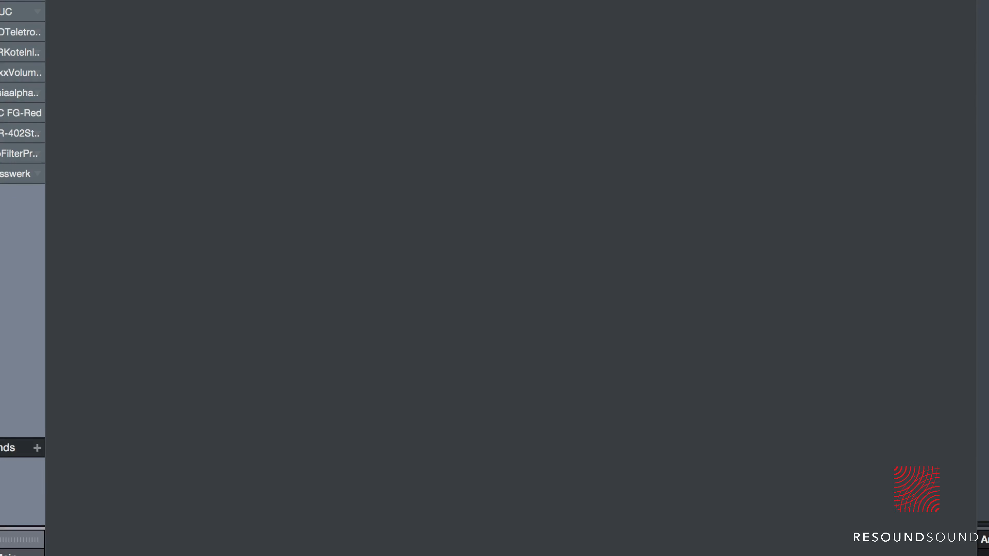
left_click(4, 135)
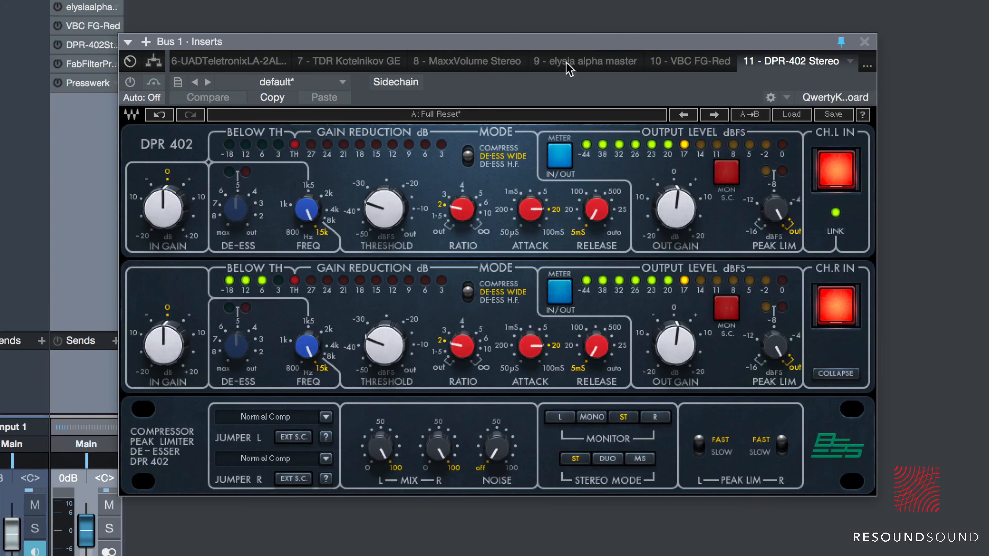
left_click(130, 84)
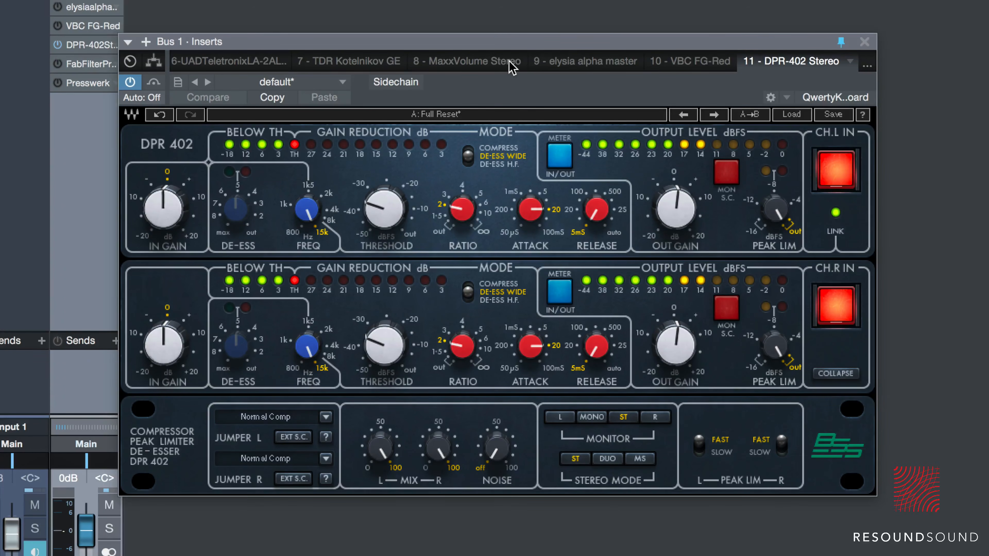
mouse_move(382, 205)
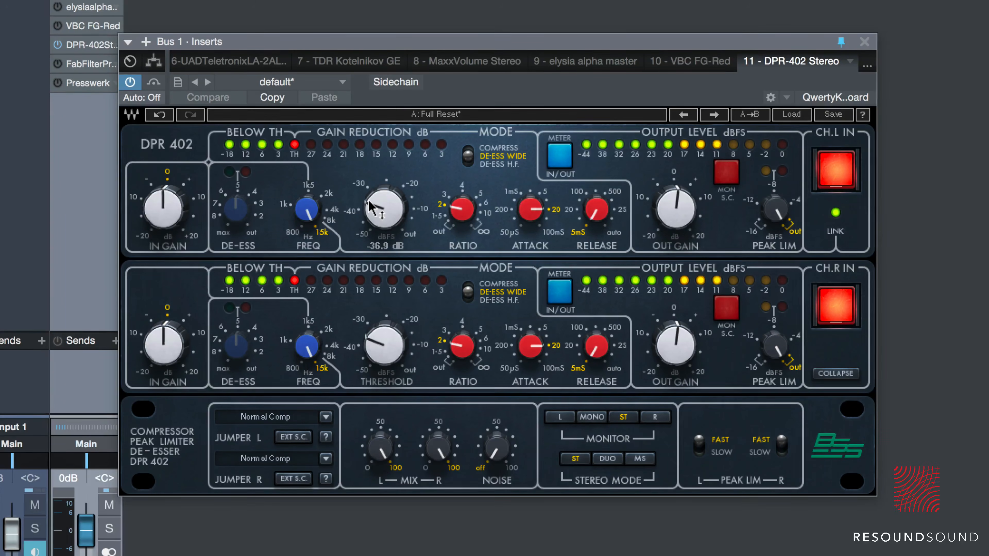
Try the DPR-402 at Ratio 4 with the Threshold at -50, switching the linked channels out and back in to compare.
mouse_move(369, 208)
left_mouse_down()
mouse_move(370, 171)
mouse_move(370, 237)
mouse_move(370, 199)
left_mouse_up()
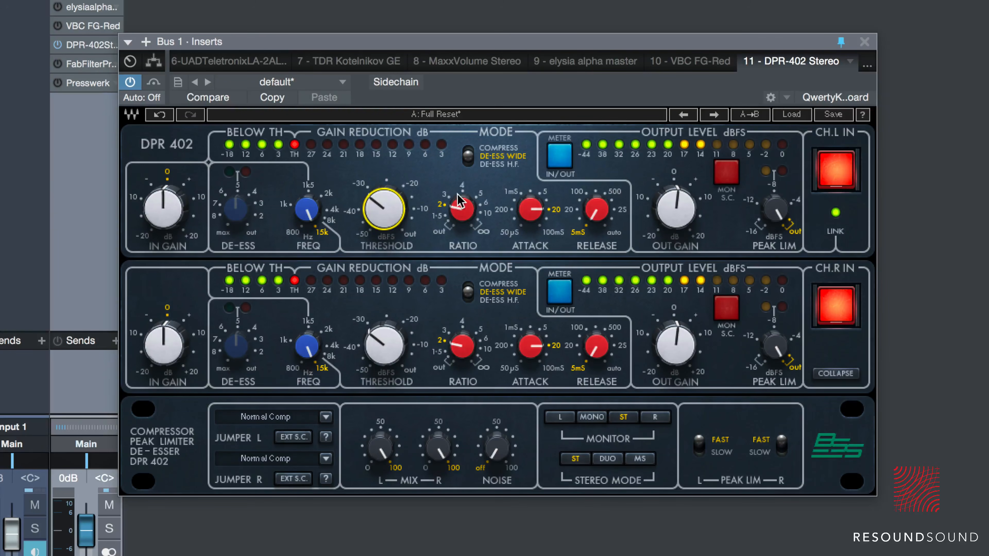
left_click_drag(462, 209, 462, 190)
left_click_drag(418, 234, 384, 250)
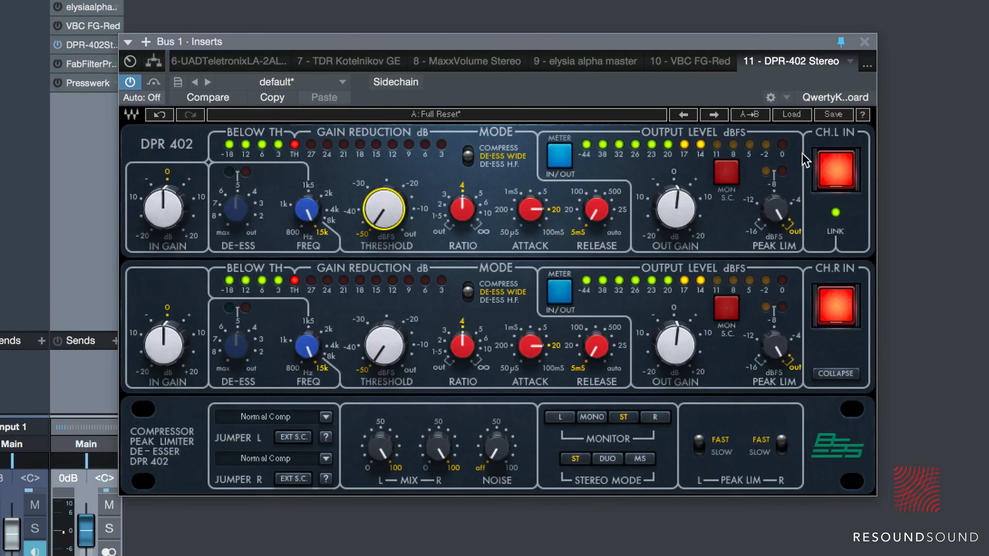
left_click(837, 171)
left_click(837, 170)
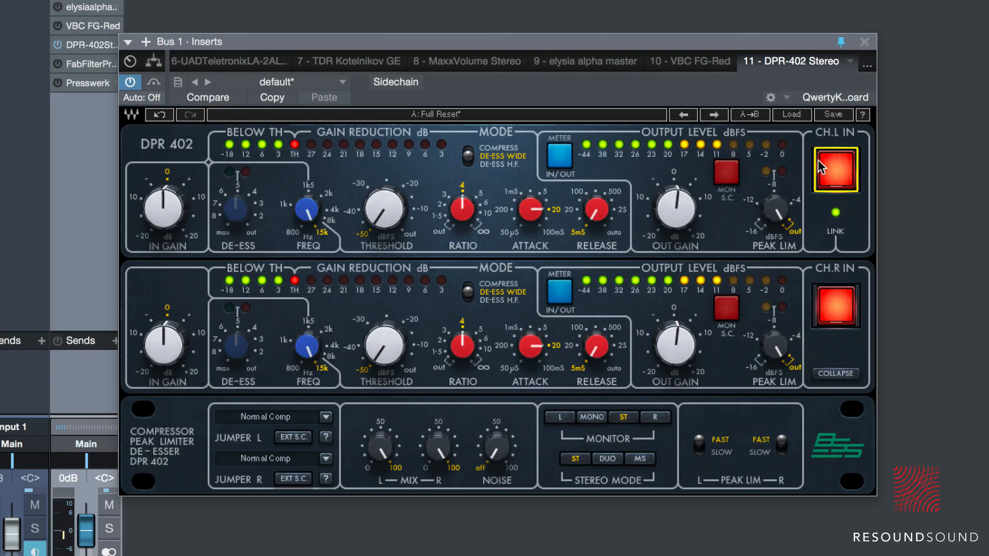
Switch the DPR-402 to COMPRESS mode, set its Ratio to 2 and bring the Threshold to about -30 dB.
left_click(468, 156)
left_click(468, 156)
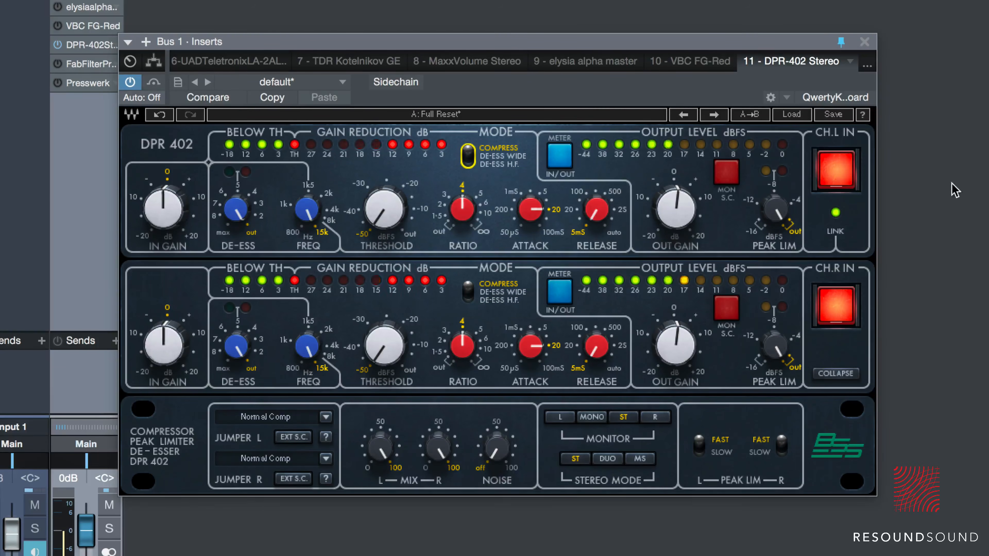
left_click_drag(384, 209, 383, 179)
left_click_drag(462, 209, 462, 221)
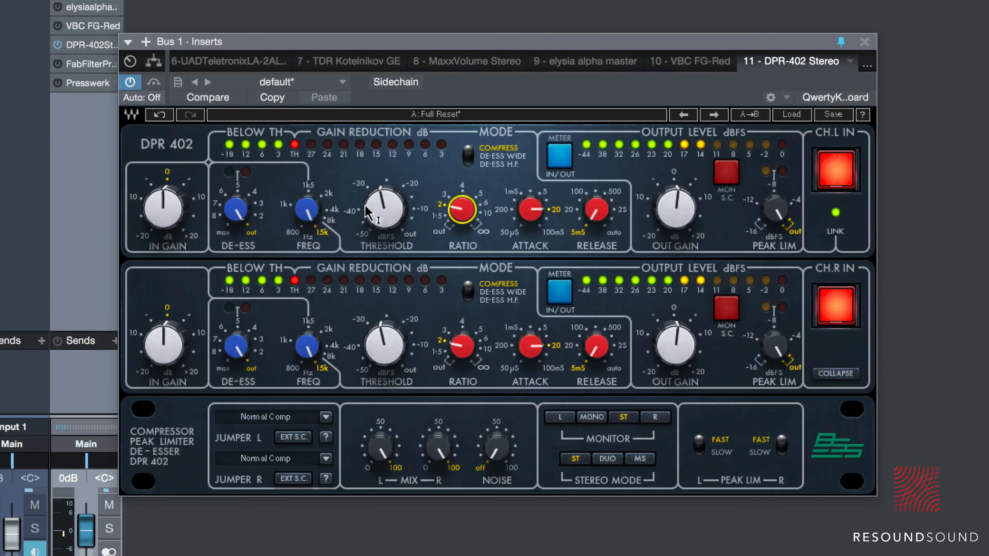
left_click_drag(379, 213, 380, 224)
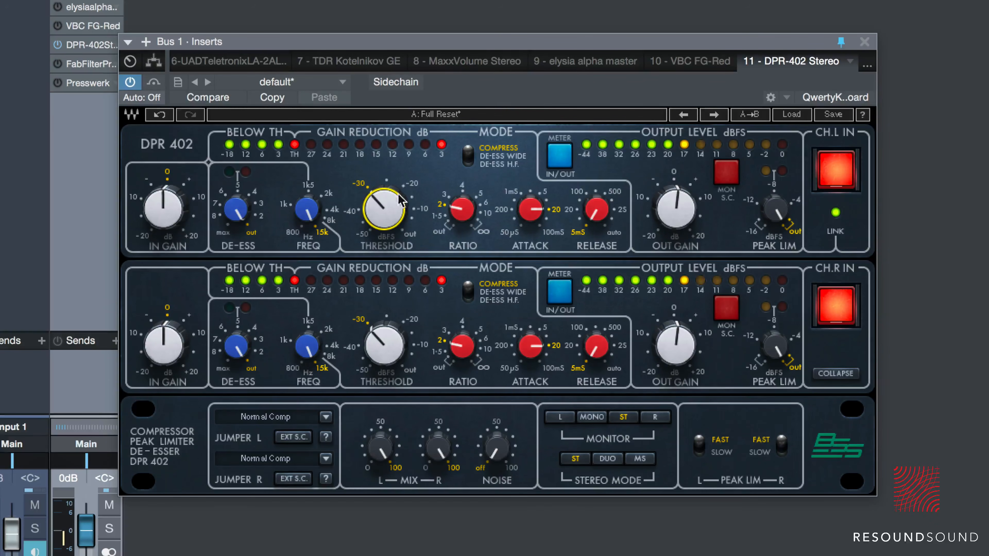
left_click_drag(384, 214, 383, 210)
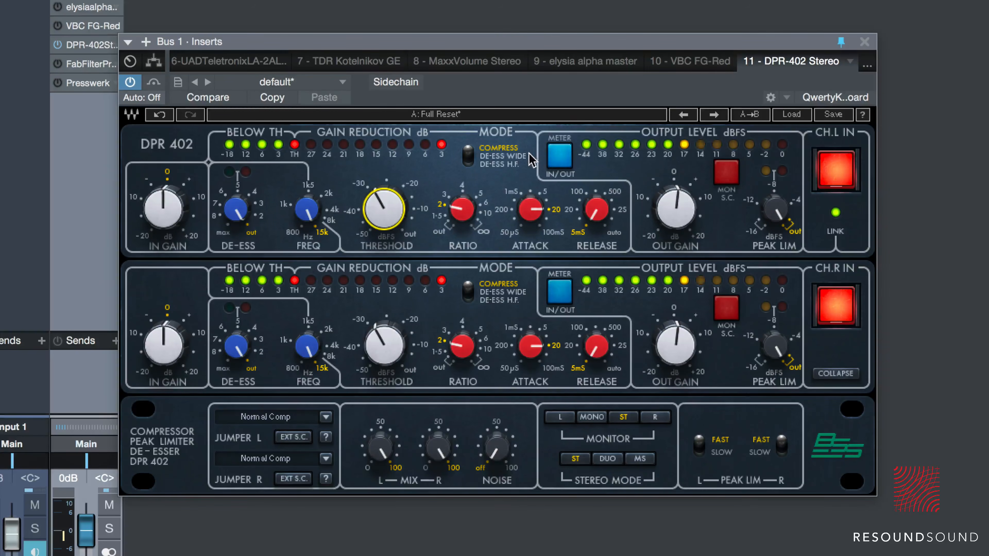
Raise the DPR-402's Out Gain to 1.4 dB and bypass and re-engage the linked channels to compare levels.
left_click_drag(691, 223, 692, 220)
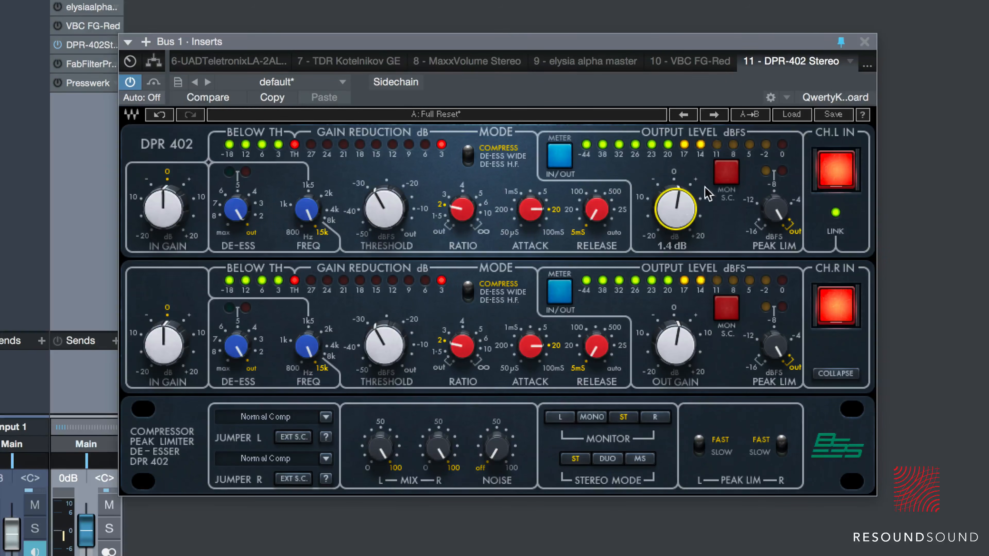
left_click(836, 171)
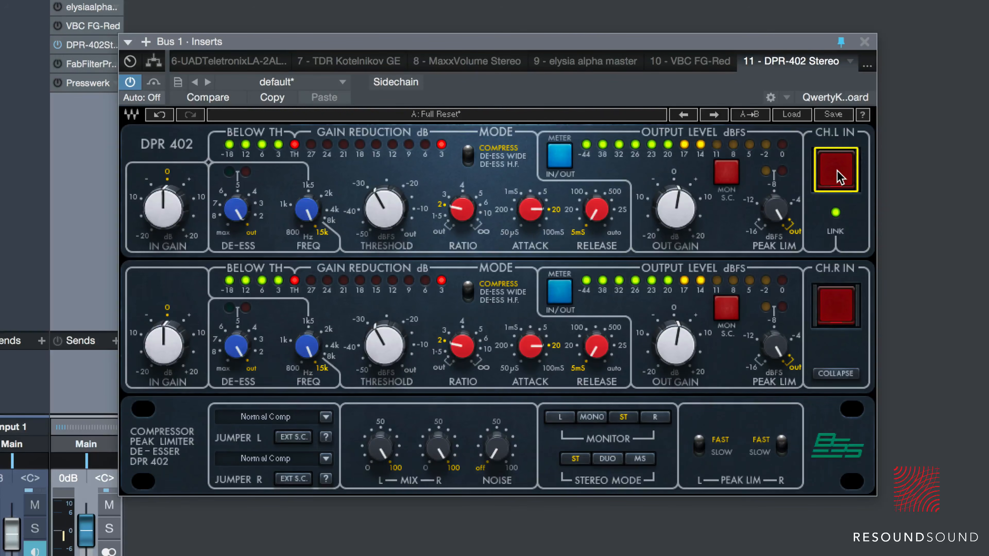
left_click(837, 170)
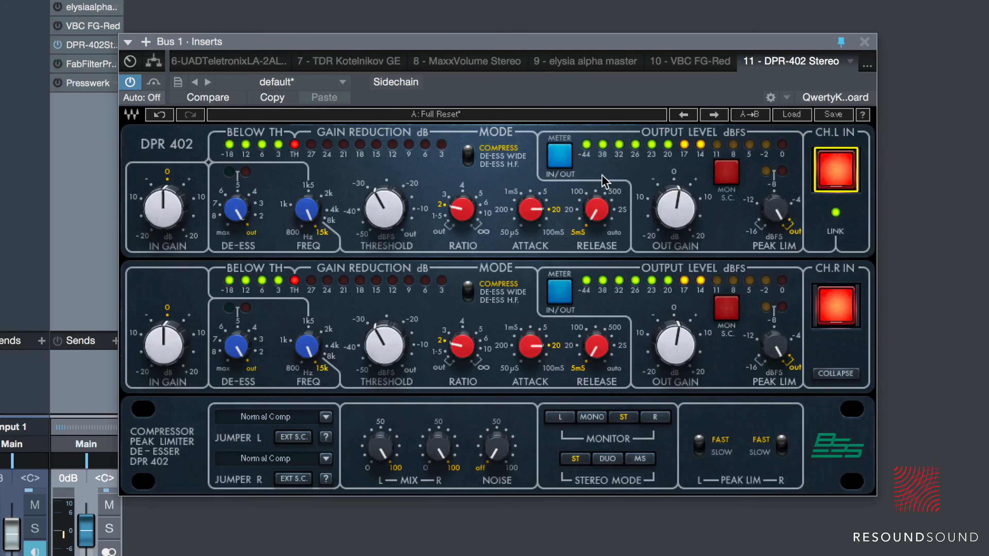
Try a lower DPR-402 Threshold, slow the Attack past 20 ms, raise the Out Gain slightly and settle the Threshold at about -30 dB.
left_click(376, 214)
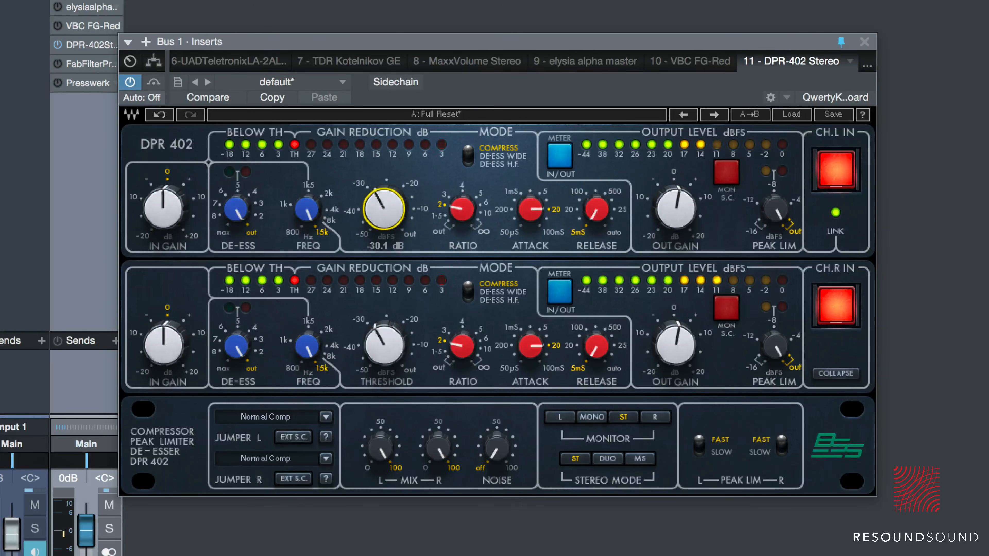
left_click_drag(377, 214, 377, 234)
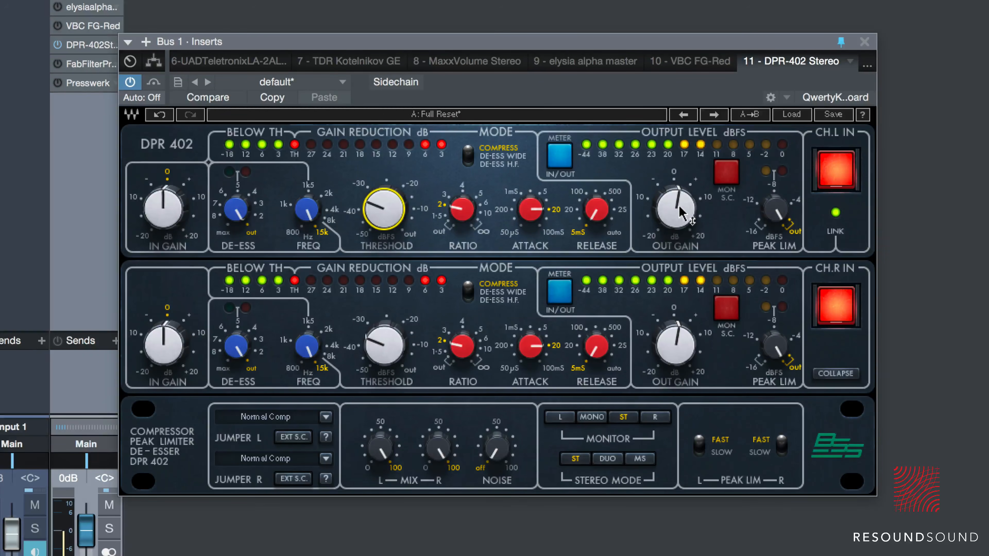
mouse_move(676, 219)
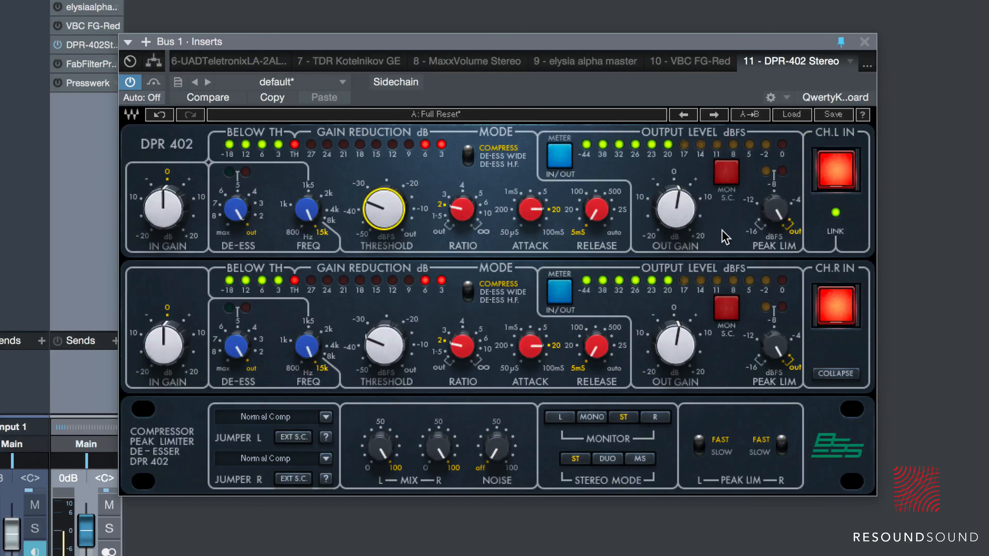
left_click(531, 209)
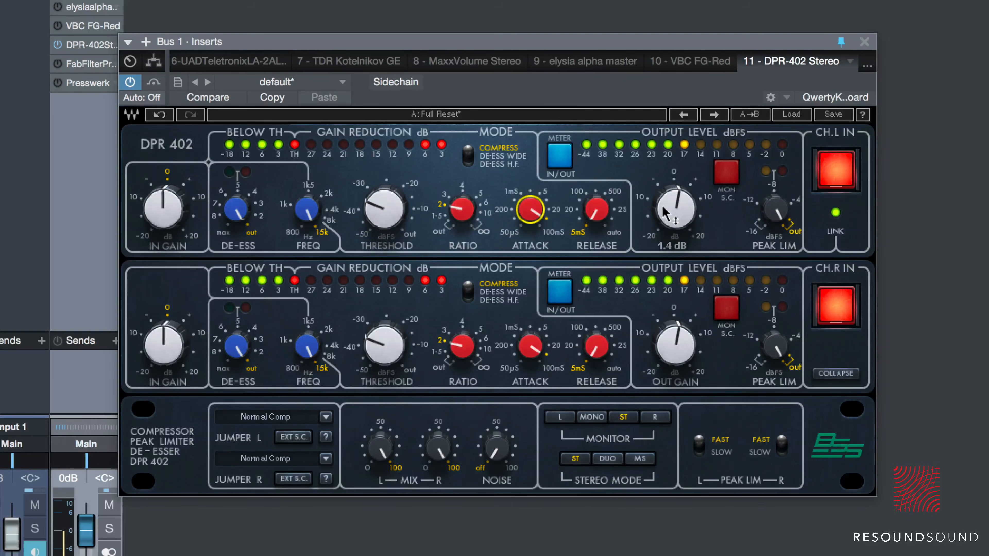
left_click_drag(487, 45, 501, 39)
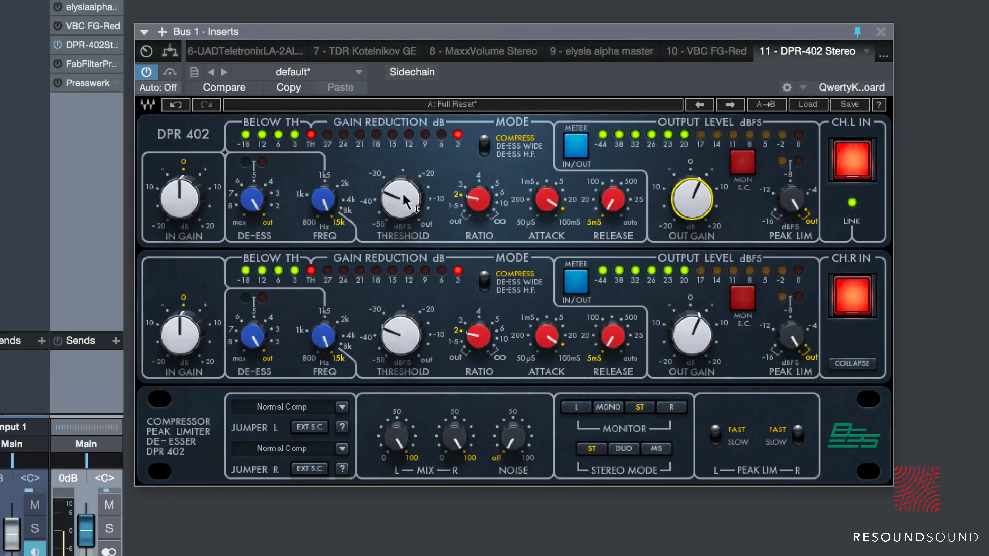
left_click_drag(405, 201, 405, 194)
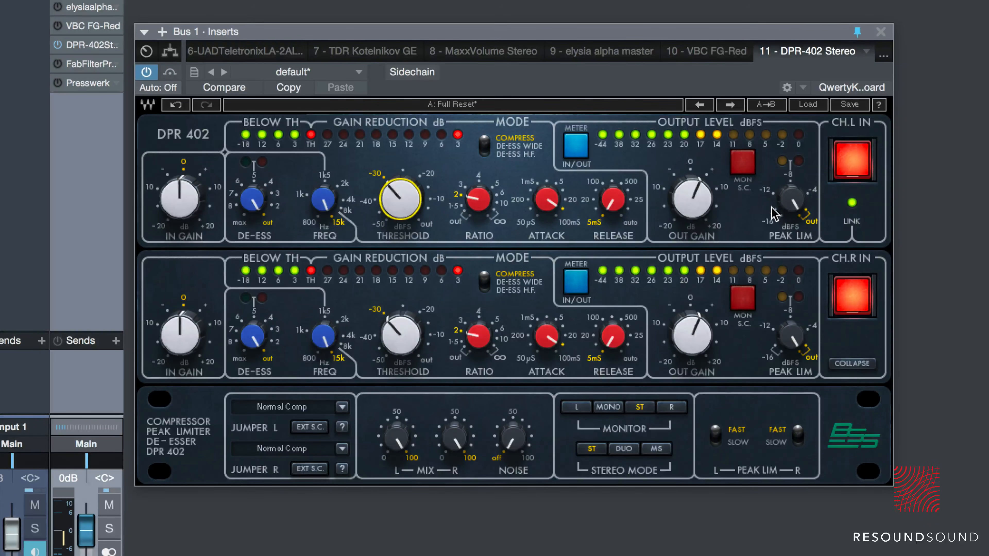
Review the compressor types available for Jumper L, and bypass and re-engage the DPR-402's channels to compare.
left_click(342, 407)
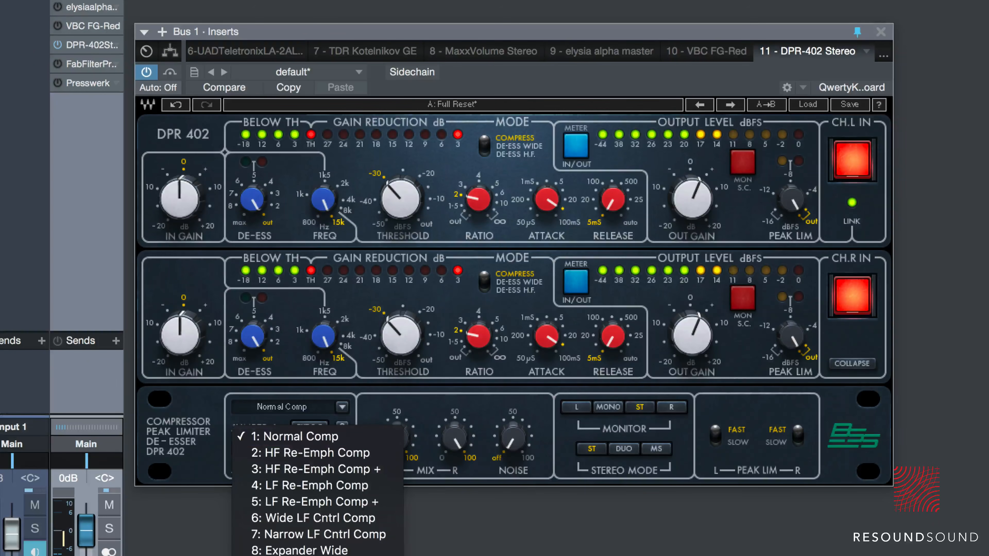
left_click(343, 409)
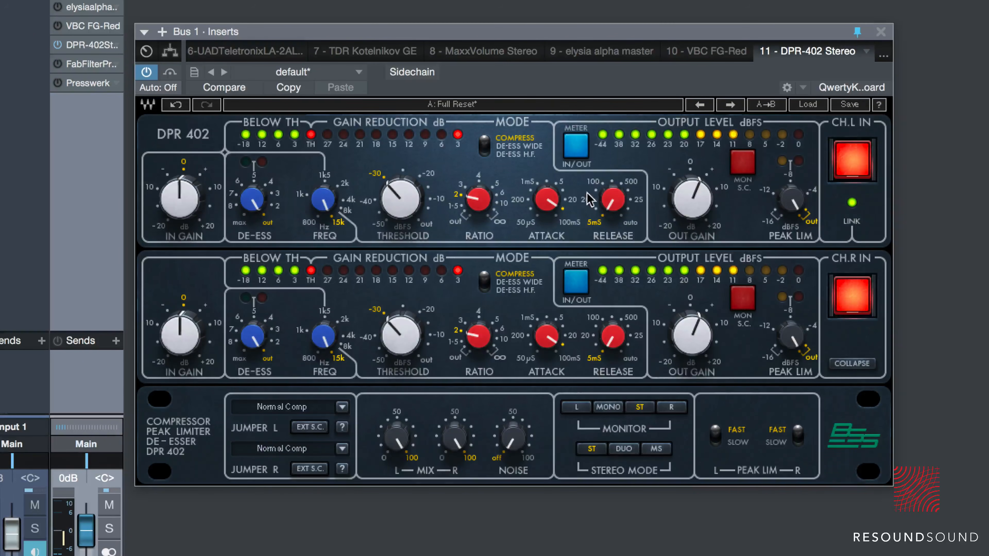
left_click(845, 162)
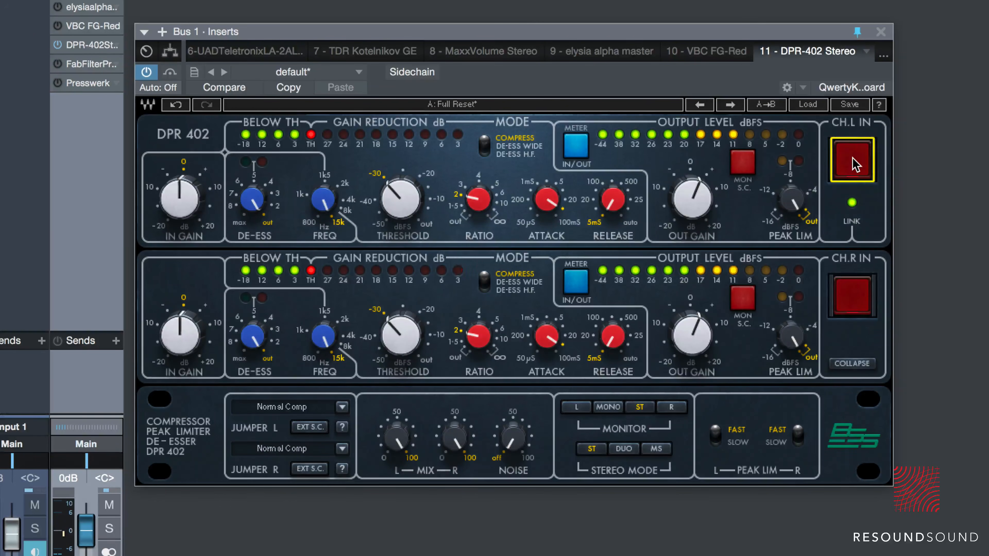
left_click(853, 164)
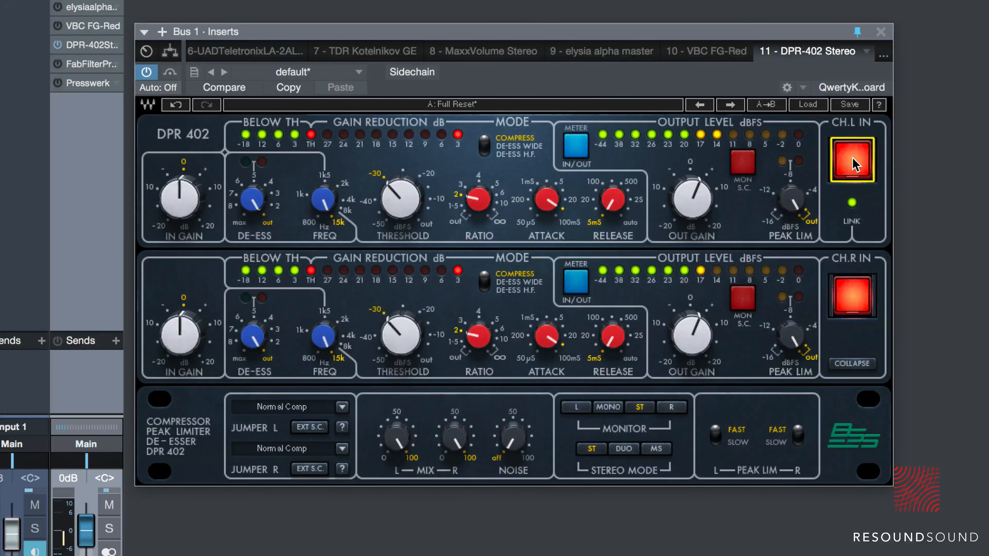
Close the DPR-402 window, and open and enable the FabFilter Pro-C 2 insert on Bus 1.
left_click(883, 32)
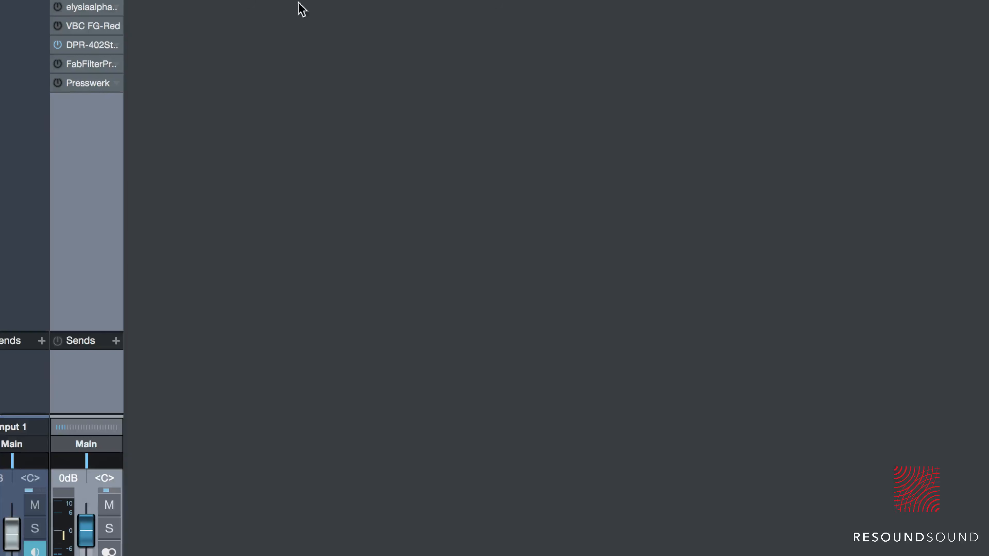
left_click(94, 48)
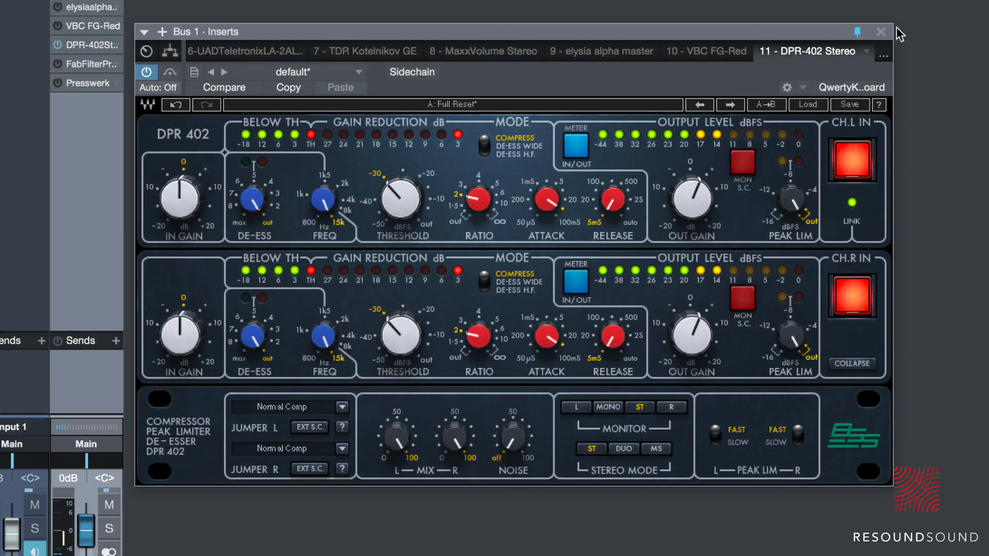
left_click(882, 32)
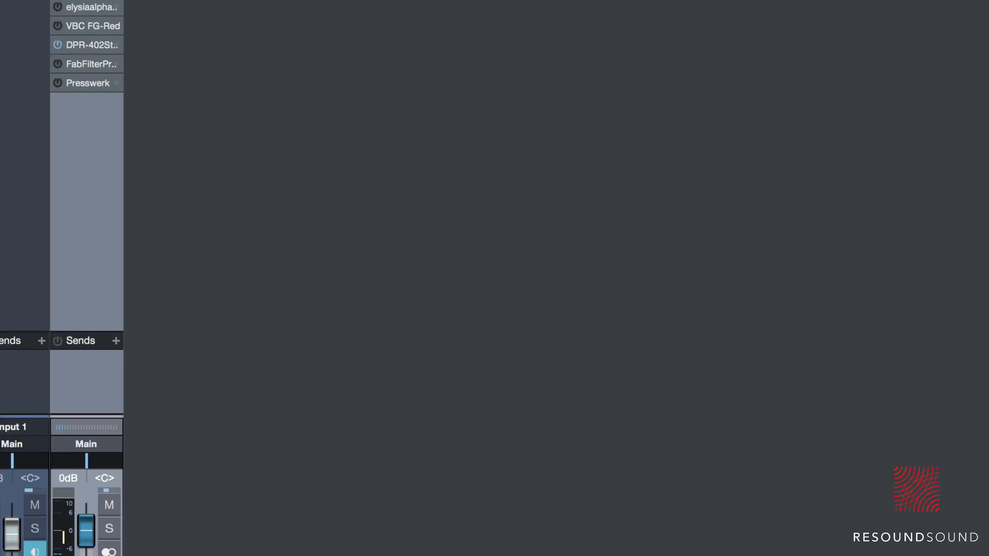
left_click(89, 65)
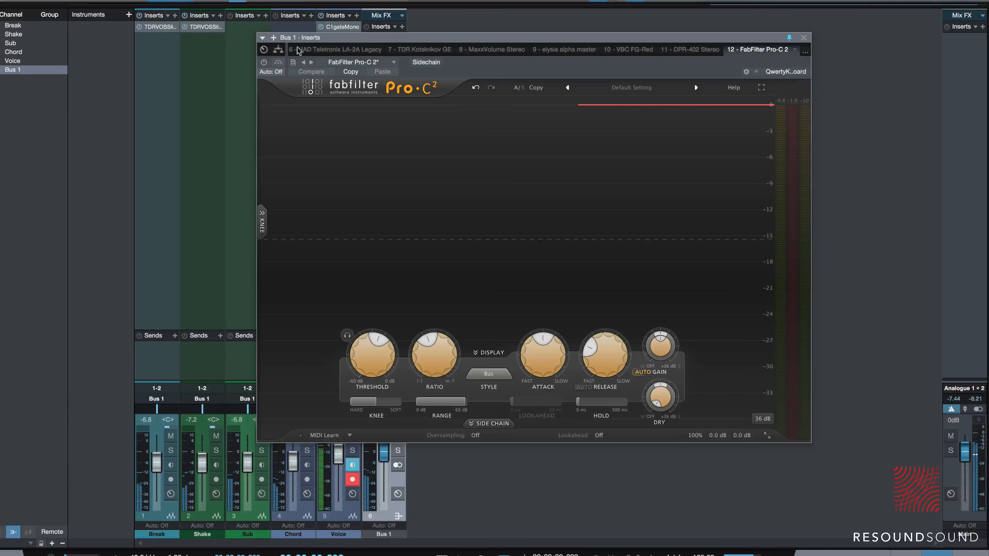
left_click(264, 62)
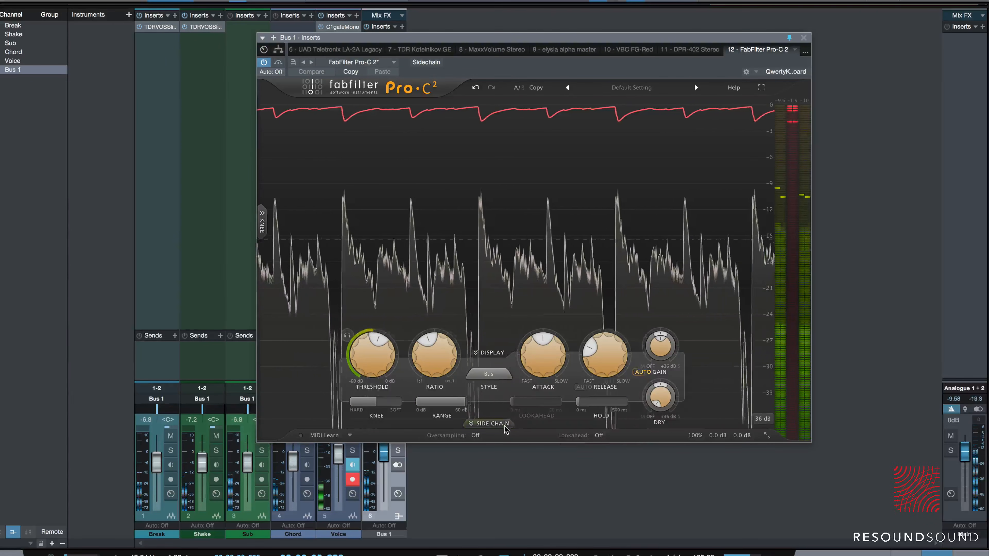
Expand the Pro-C 2's side chain section, adjust its high-pass filter frequency and audition the filtered side chain signal.
left_click(494, 425)
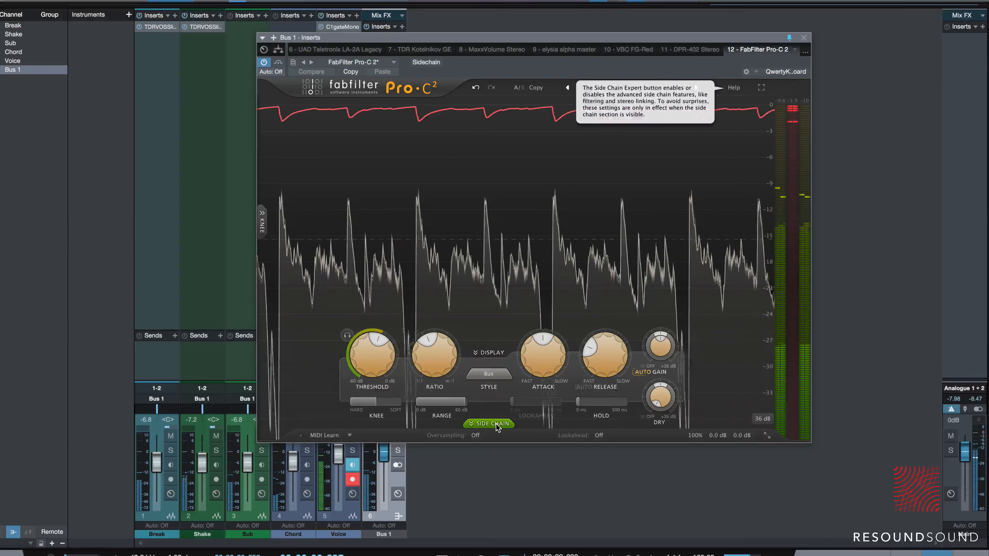
left_click(494, 424)
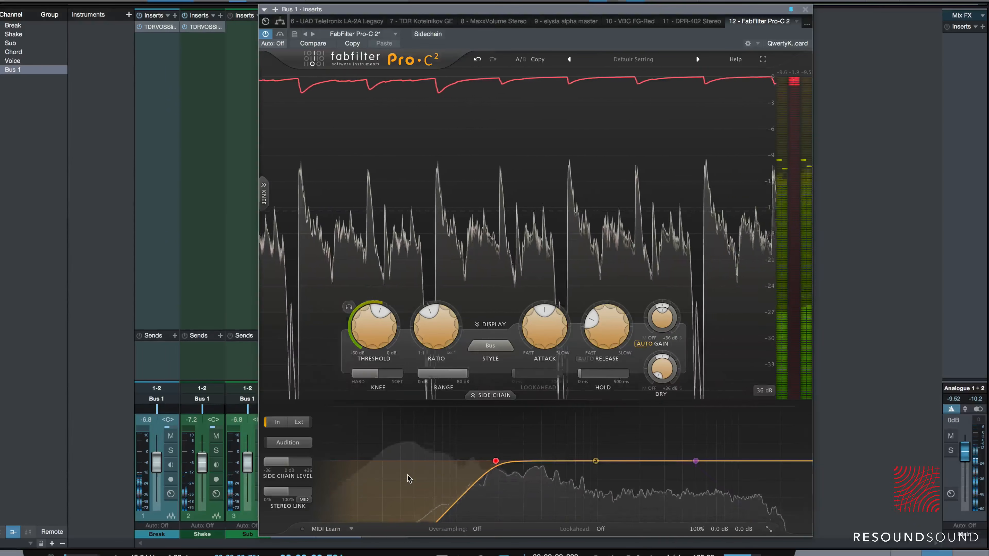
mouse_move(496, 462)
left_click_drag(495, 462, 508, 463)
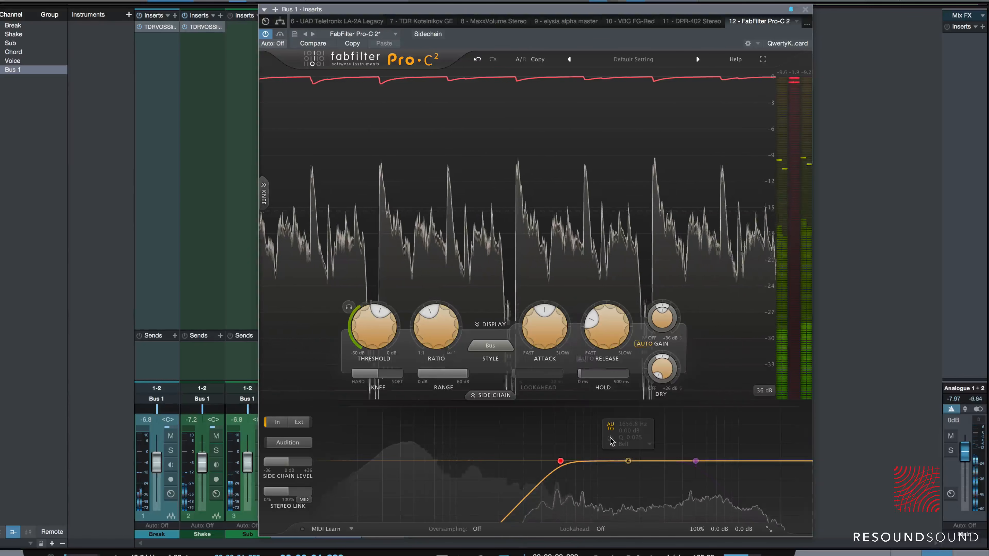
left_click(281, 443)
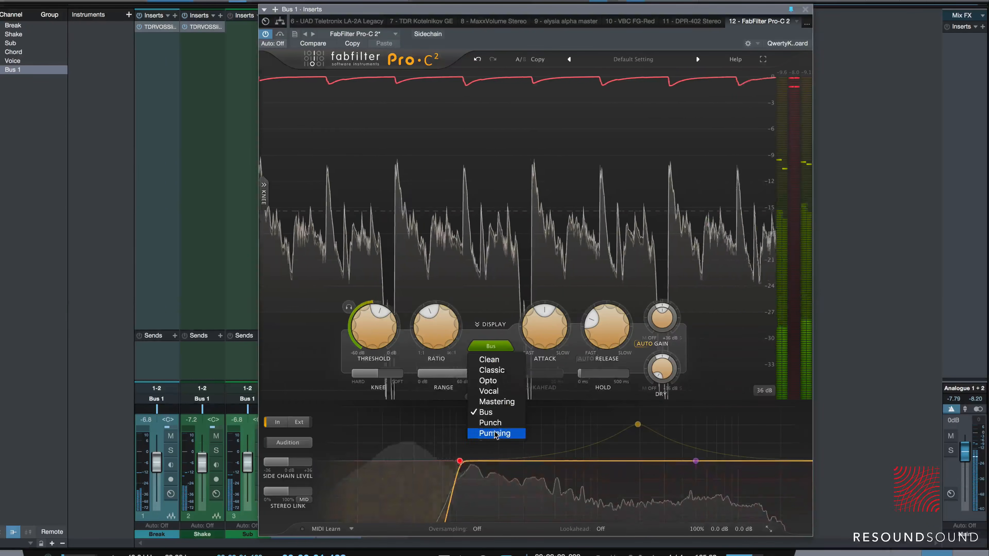
left_click(460, 217)
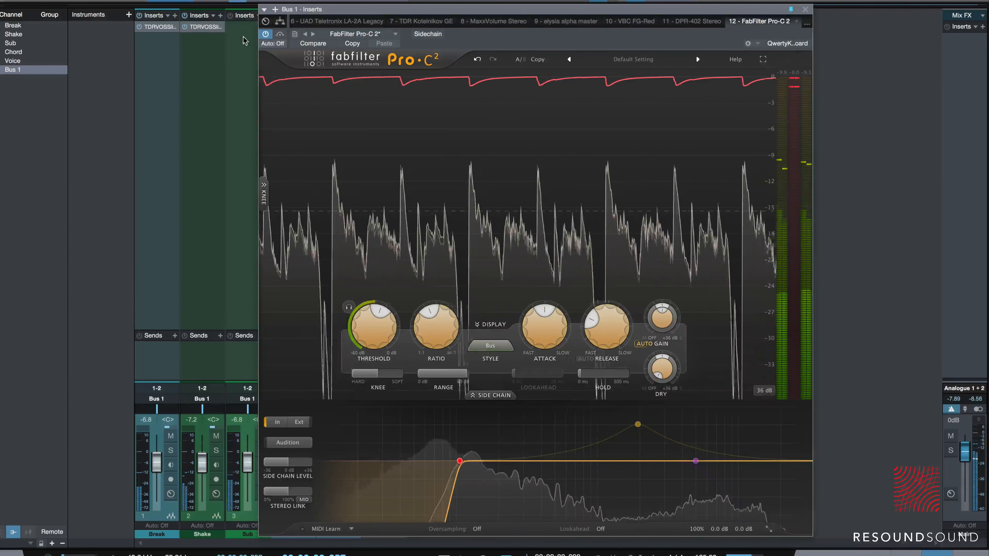
Bypass and re-enable the Pro-C 2 to compare the mix with and without its compression.
left_click(295, 34)
left_click(266, 36)
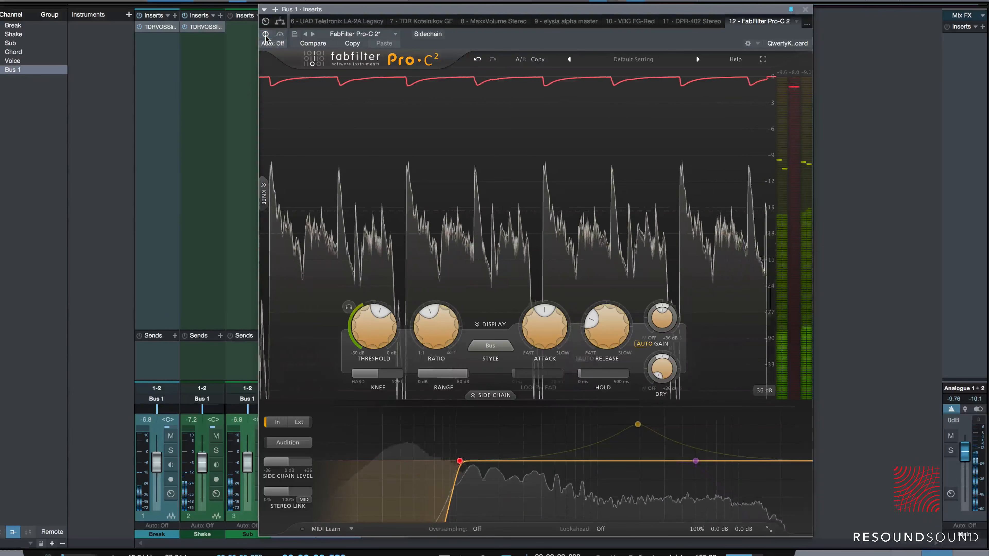
left_click(266, 35)
left_click(265, 34)
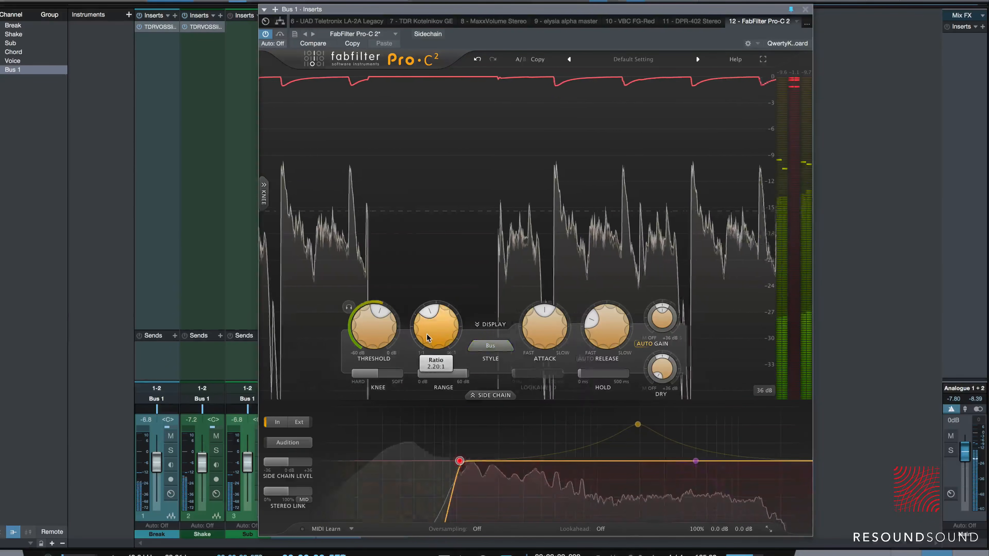
Set the Pro-C 2's Style to Clean, lower its Threshold to -27.62 dB and move the Knee to its hard end.
left_click(490, 348)
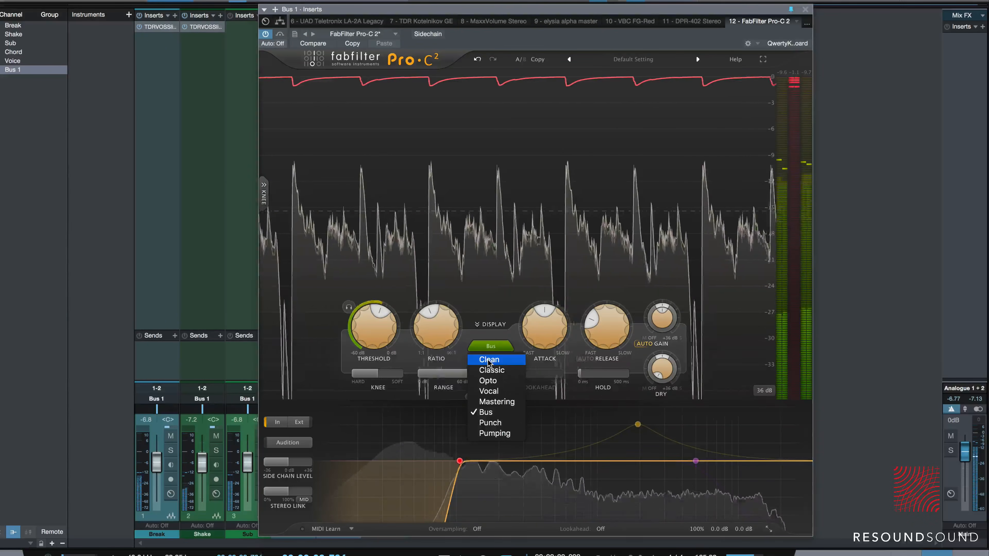
left_click(489, 359)
mouse_move(384, 330)
left_mouse_down()
mouse_move(379, 377)
mouse_move(374, 316)
mouse_move(369, 394)
left_mouse_up()
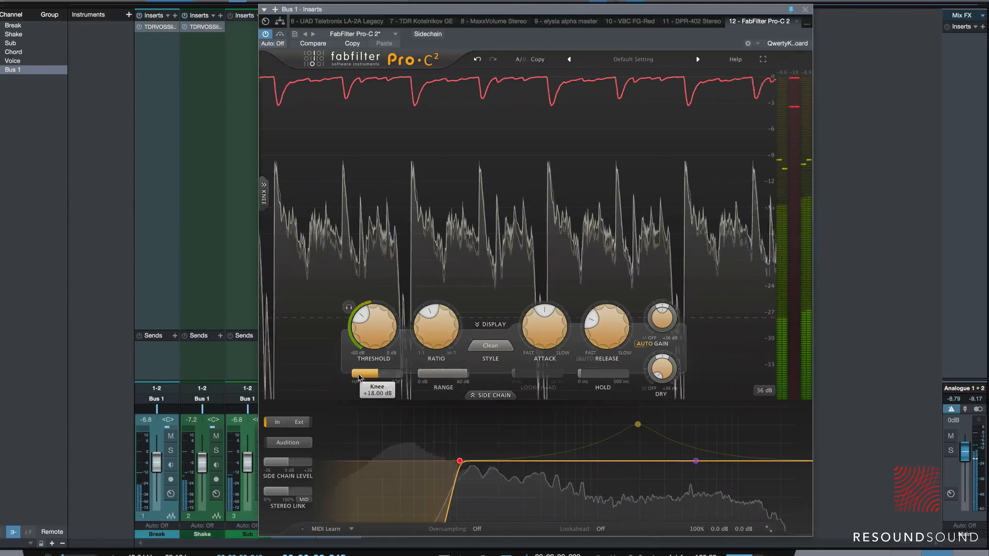
left_click_drag(377, 375, 323, 376)
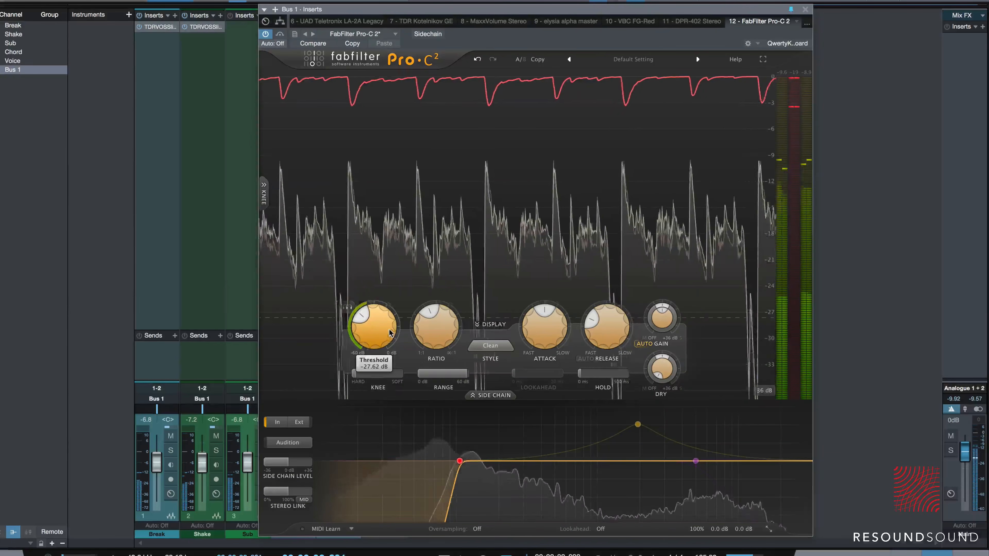
Lower the Pro-C 2's Threshold slightly further and toggle the plug-in's bypass to compare the mix with and without it.
left_click_drag(377, 321, 373, 327)
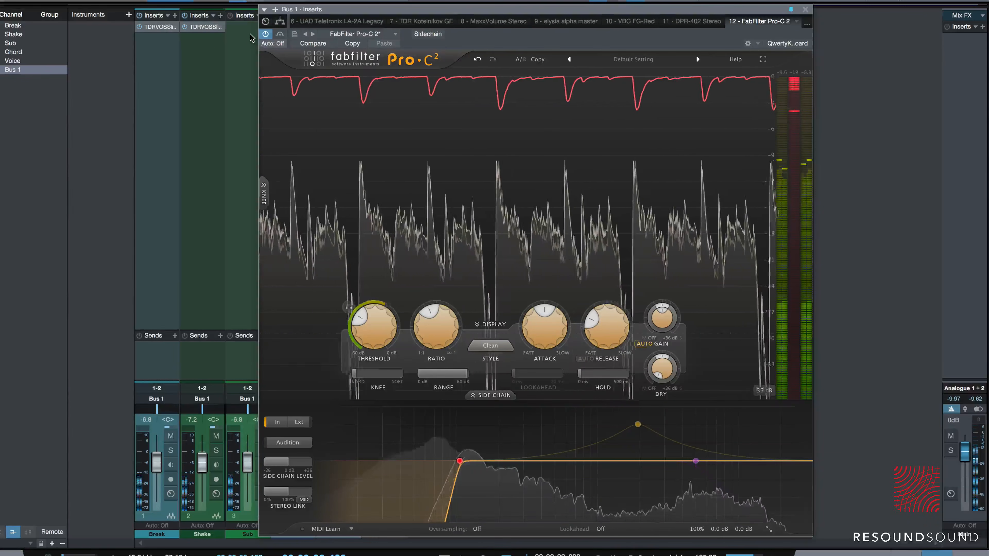
left_click(266, 34)
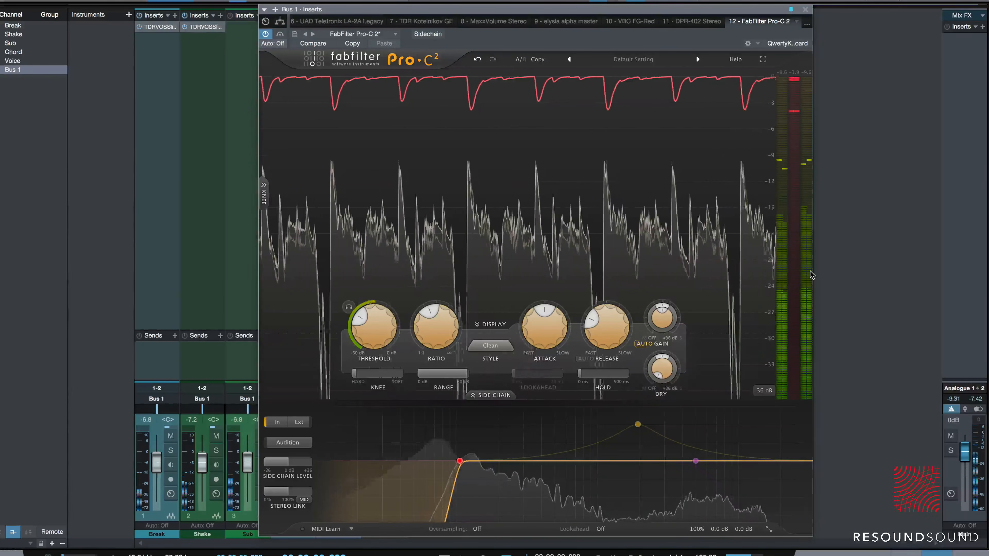
Collapse the Pro-C 2's side chain and display sections, and raise its Threshold to -22.40 dB.
left_click(478, 395)
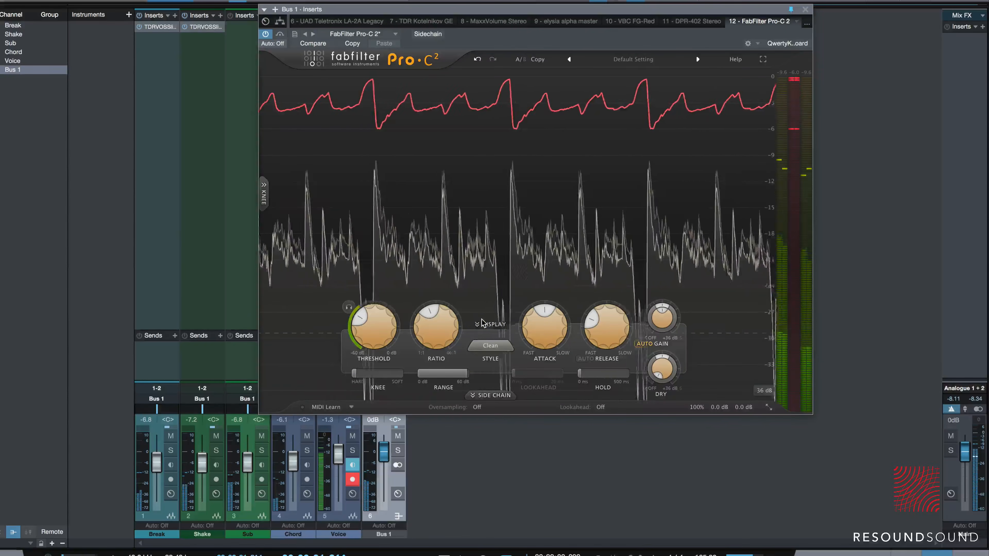
left_click(483, 325)
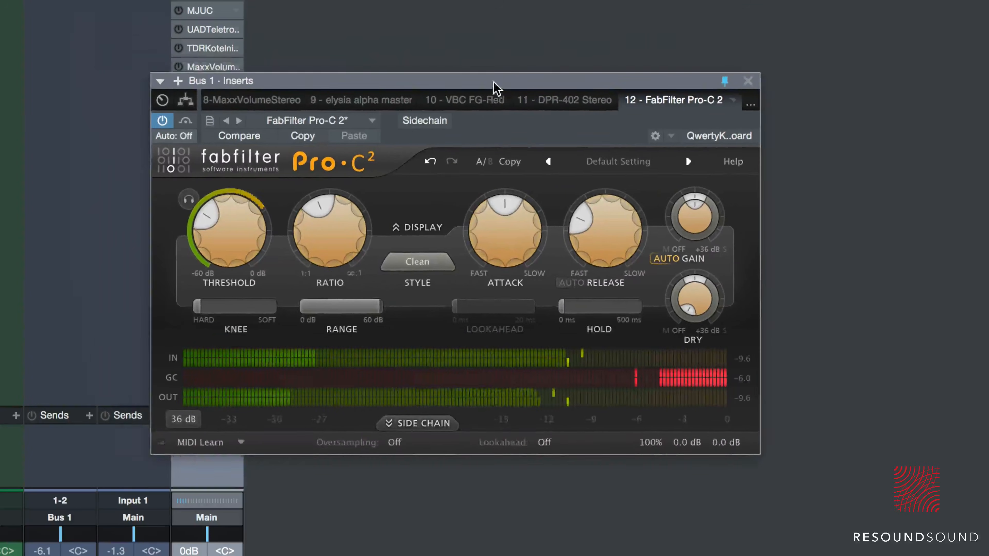
left_click_drag(493, 83, 557, 82)
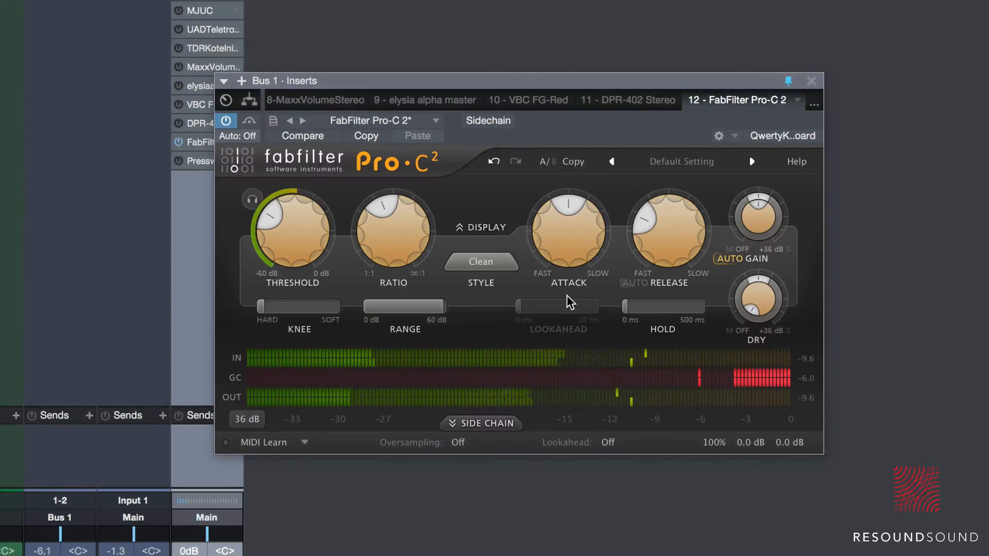
mouse_move(412, 246)
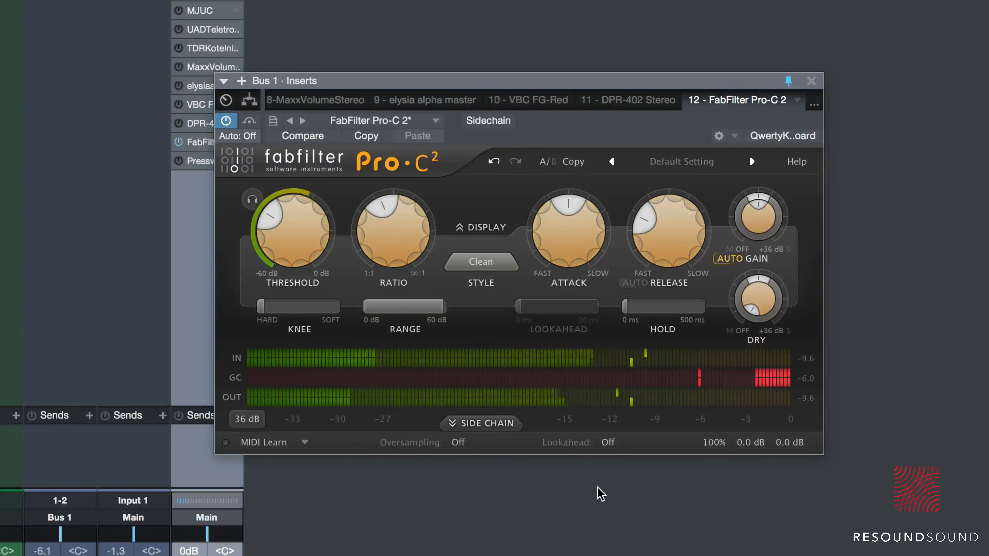
left_click_drag(308, 241, 303, 214)
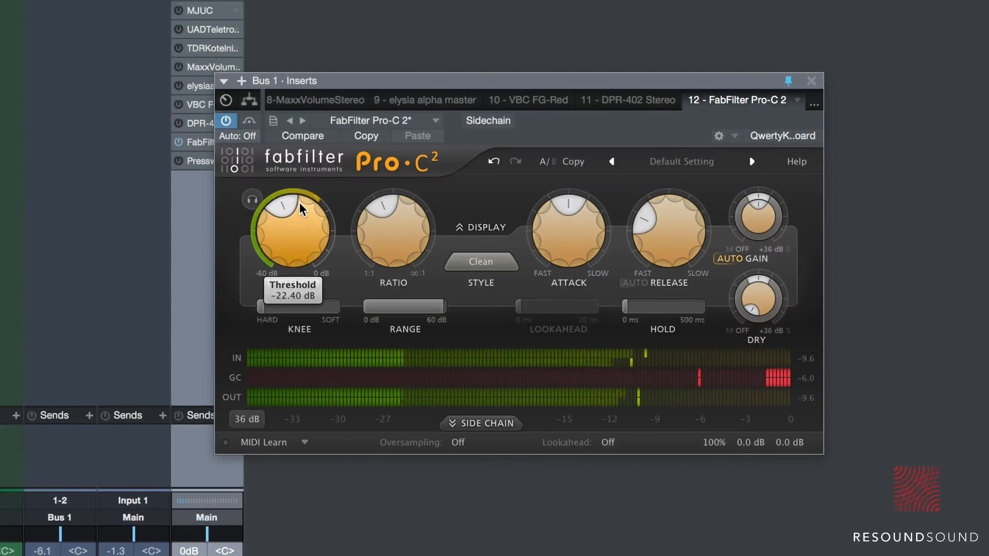
mouse_move(389, 230)
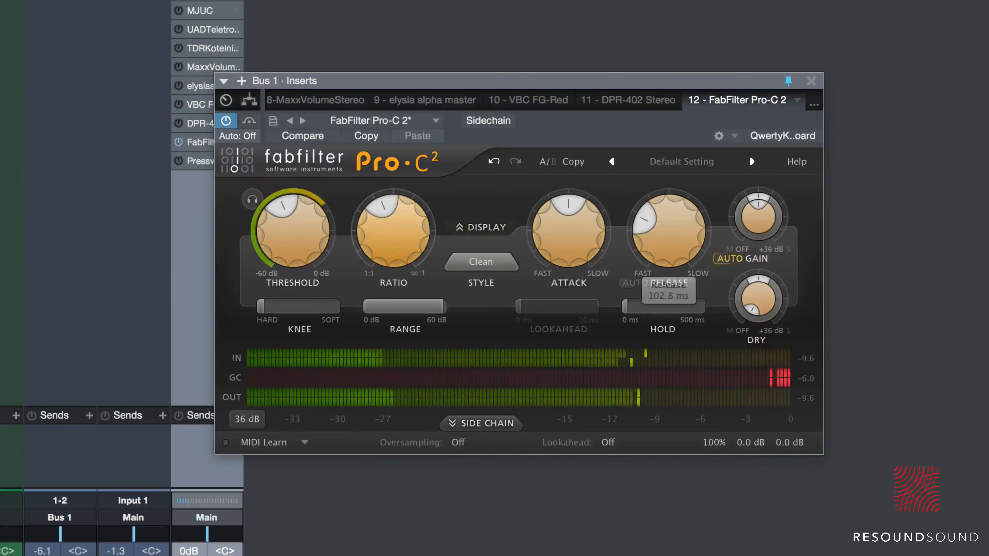
Close the Pro-C 2 window, and open and enable the u-he Presswerk insert on Bus 1.
left_click(812, 82)
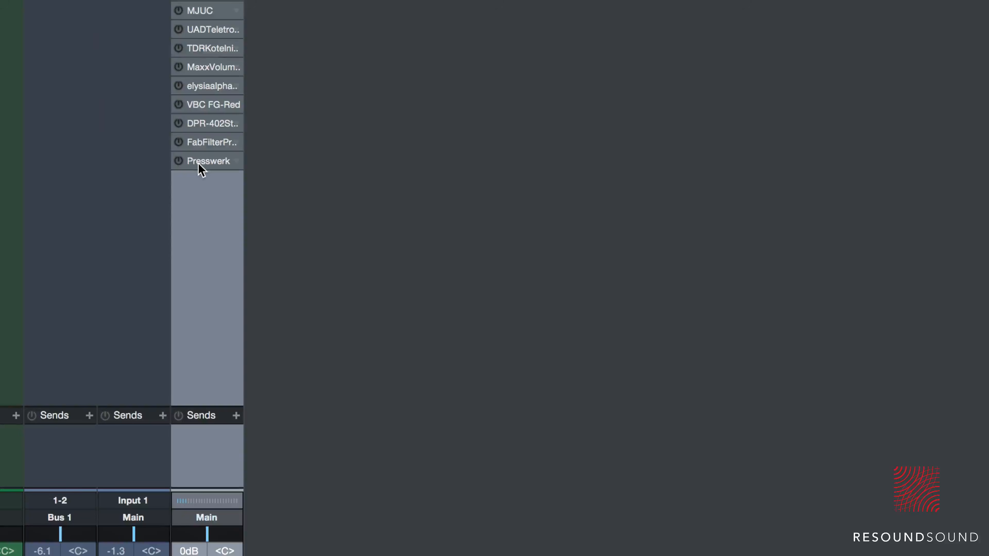
left_click(208, 161)
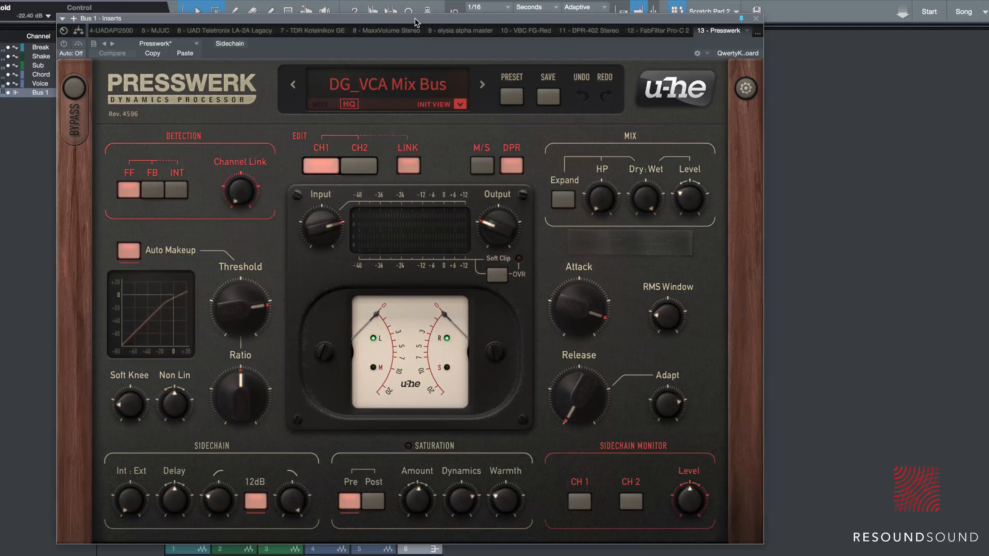
left_click_drag(415, 21, 545, 21)
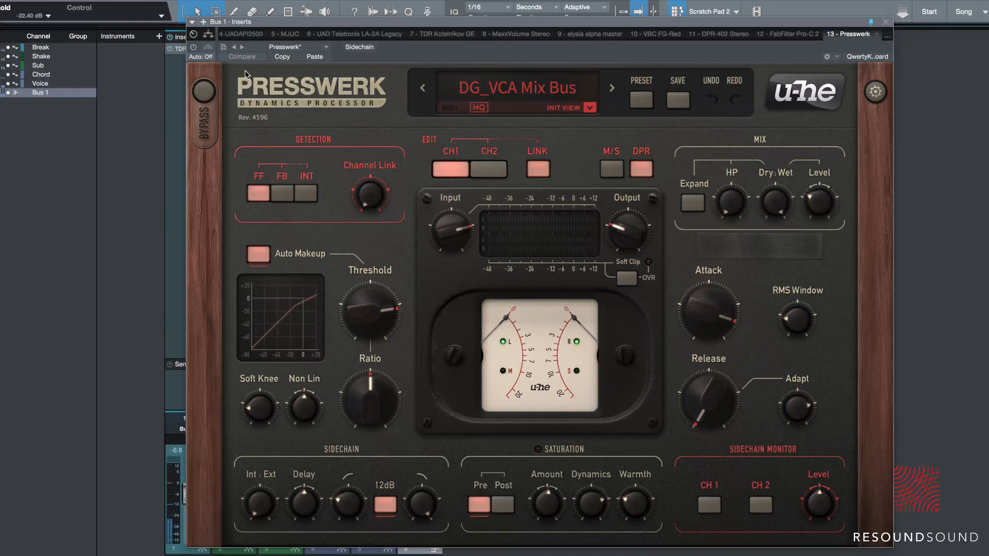
left_click(193, 47)
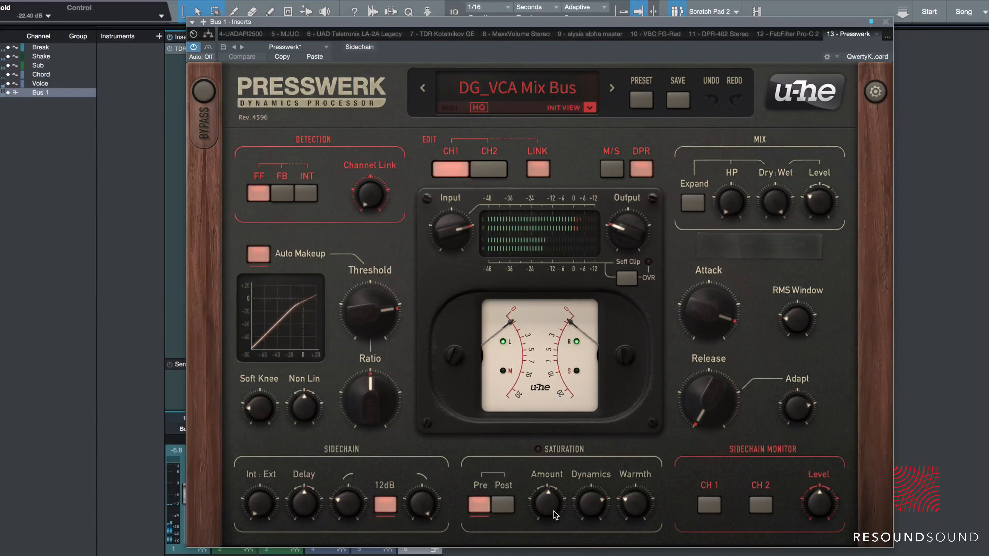
Raise Presswerk's saturation Amount to 9.10 dB and switch its interface to the Bus Compressor view.
left_click_drag(555, 515, 553, 498)
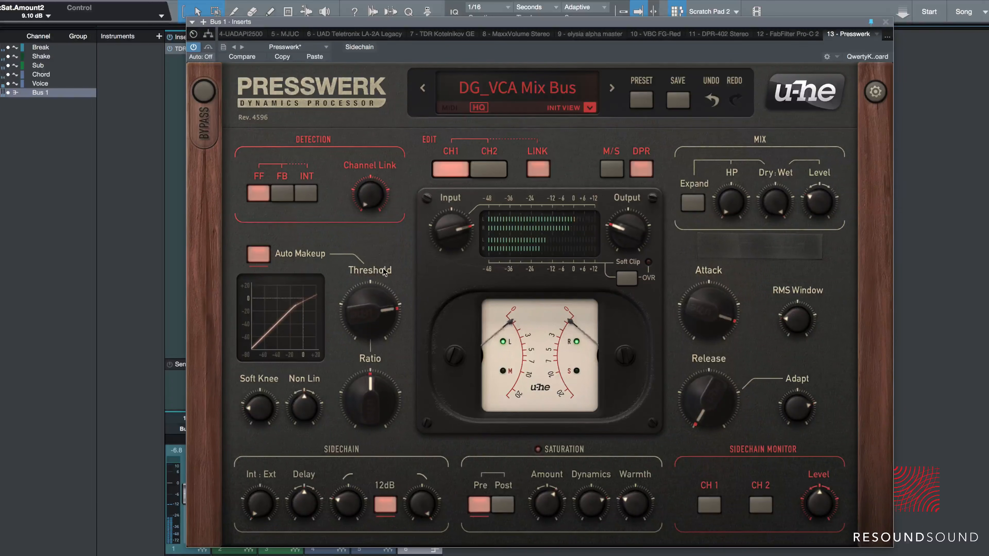
left_click(591, 108)
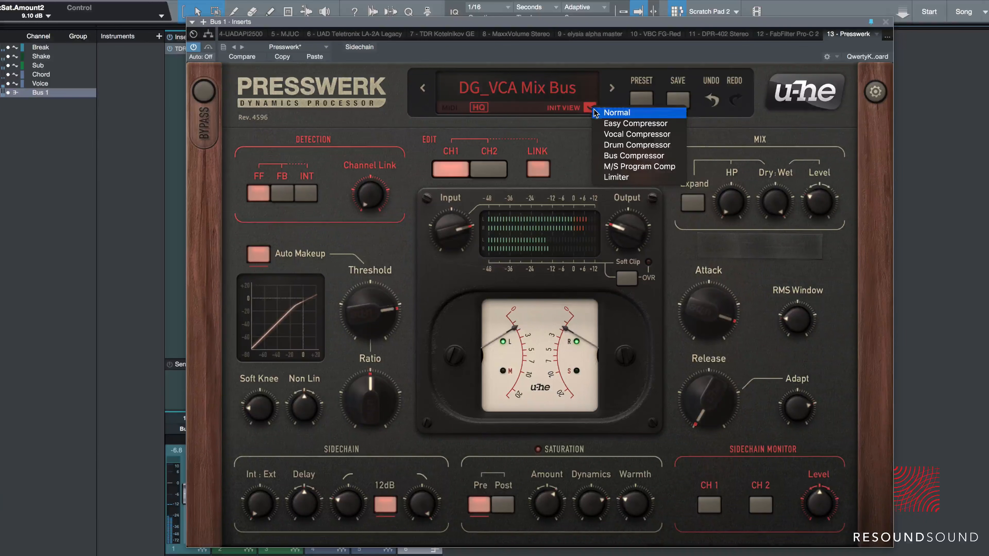
left_click(624, 158)
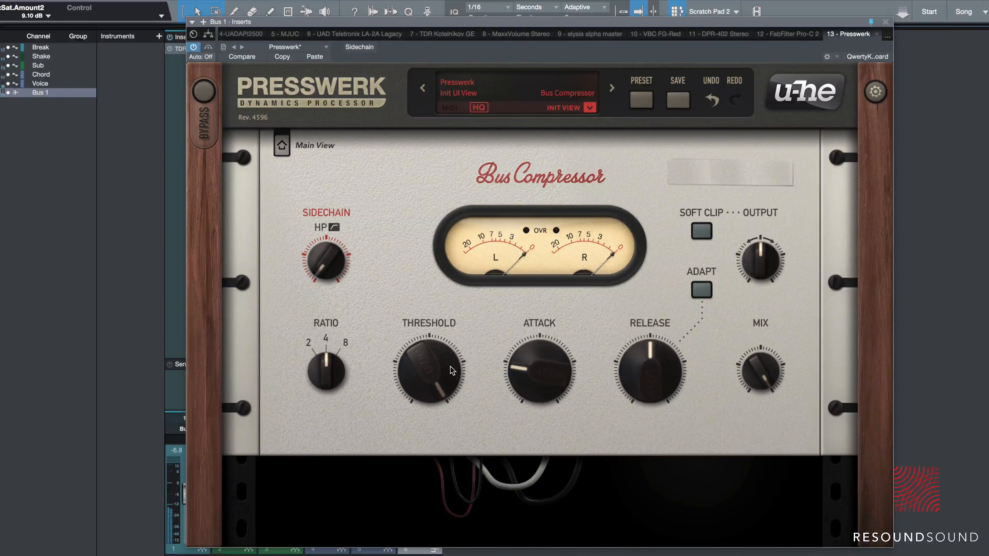
Set the Bus Compressor's Threshold to -20.7 dB and Attack to 7.9 ms, and turn on Soft Clip.
left_click_drag(434, 366, 439, 427)
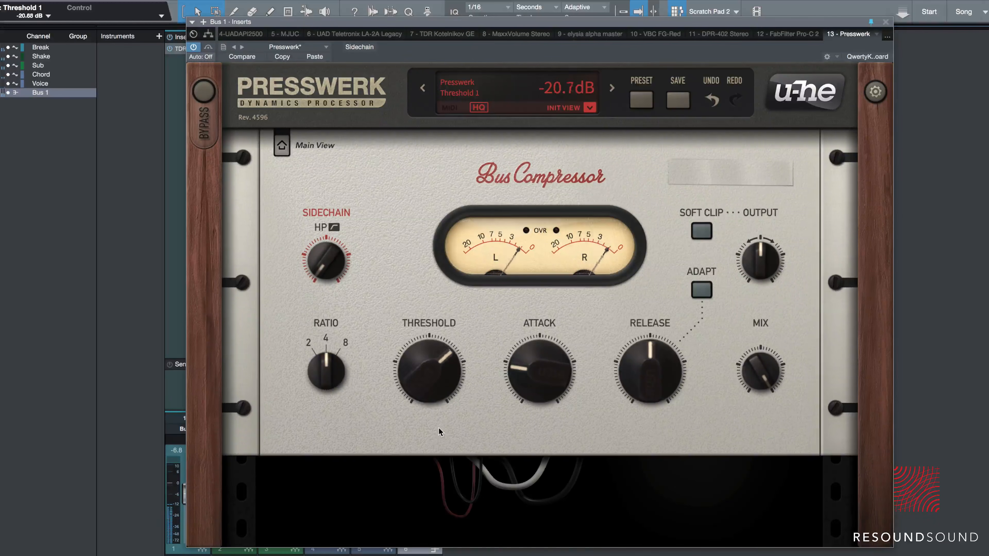
left_click_drag(529, 377, 529, 361)
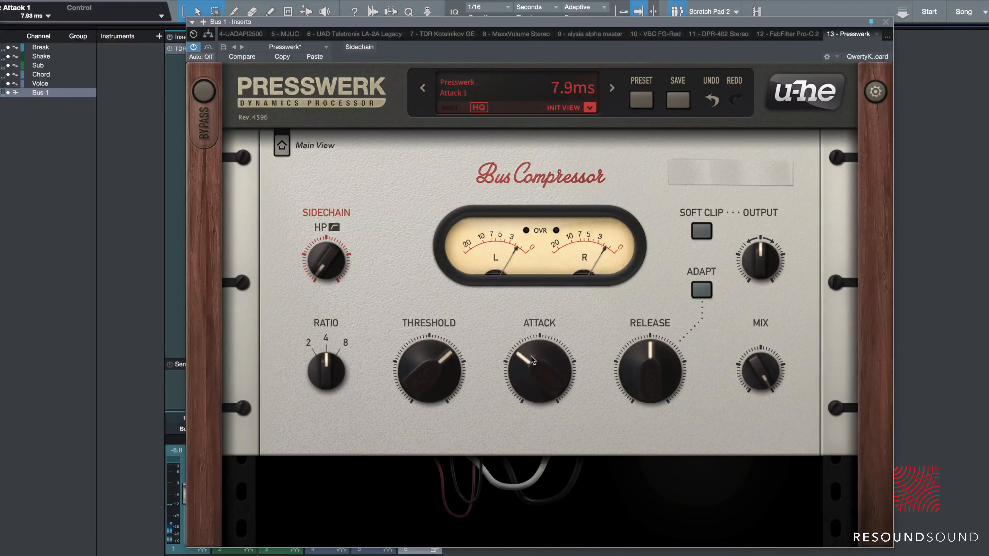
left_click(701, 231)
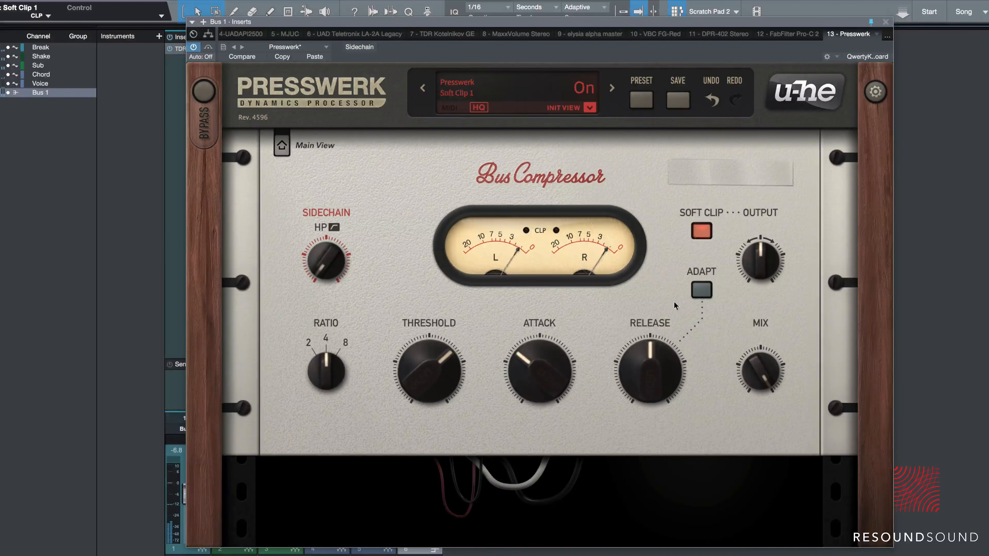
Shorten the Bus Compressor's Release, and set its sidechain high-pass to 284 Hz, Threshold to -26.4 dB and Output to 1.14 dB.
left_click_drag(650, 372, 650, 388)
left_click_drag(327, 260, 327, 238)
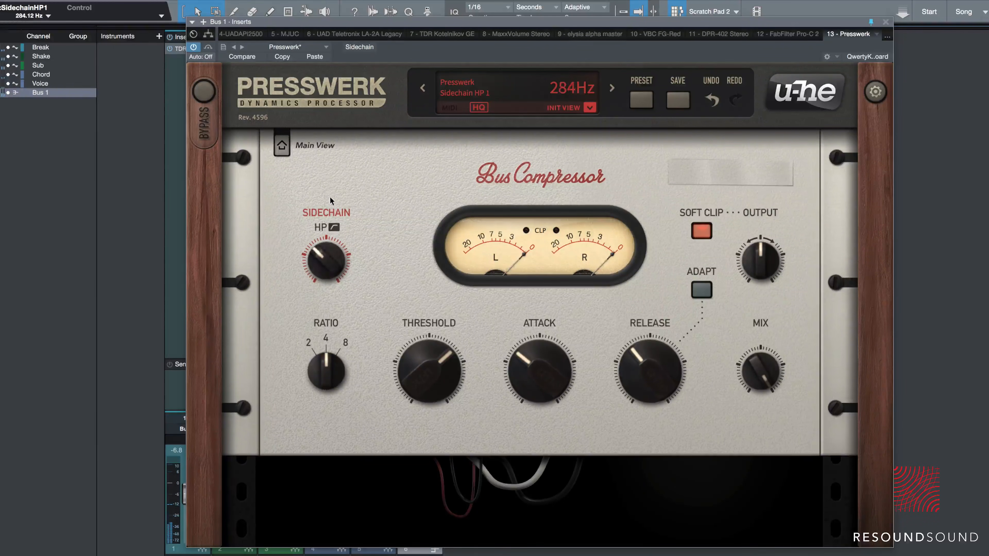
mouse_move(439, 366)
left_mouse_down()
mouse_move(438, 379)
mouse_move(439, 370)
left_mouse_up()
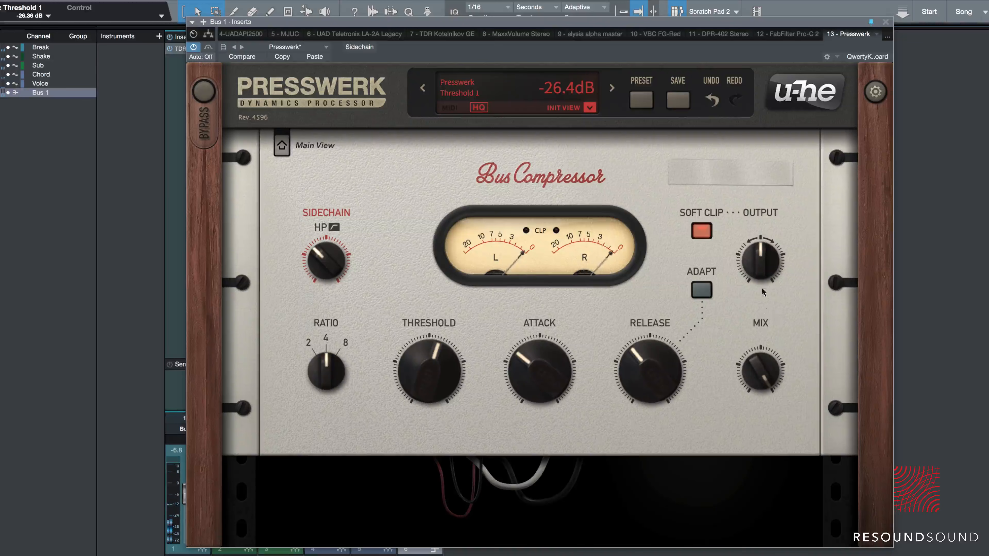
left_click_drag(765, 269, 766, 267)
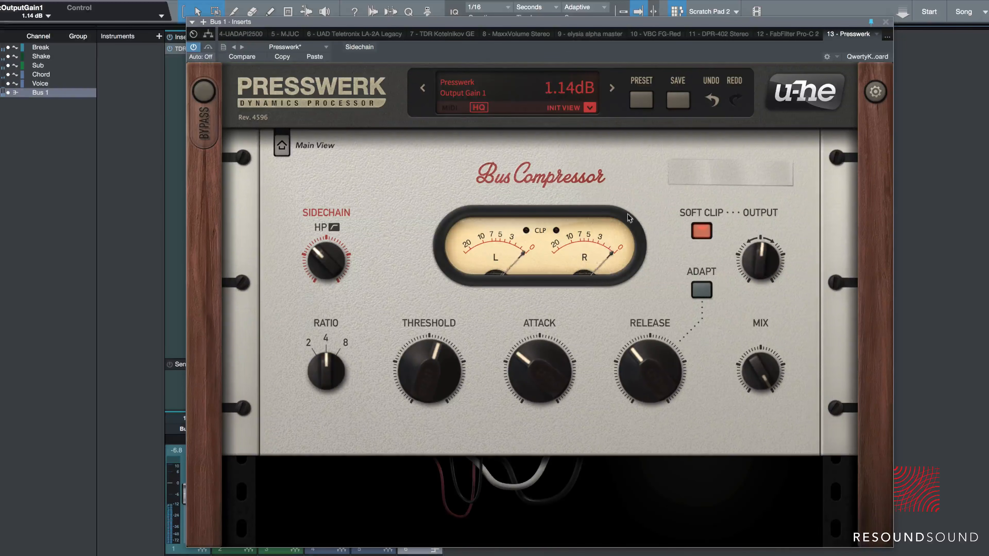
Bypass and re-enable the Bus Compressor to compare the sound, and return Presswerk to its Normal view.
left_click(204, 92)
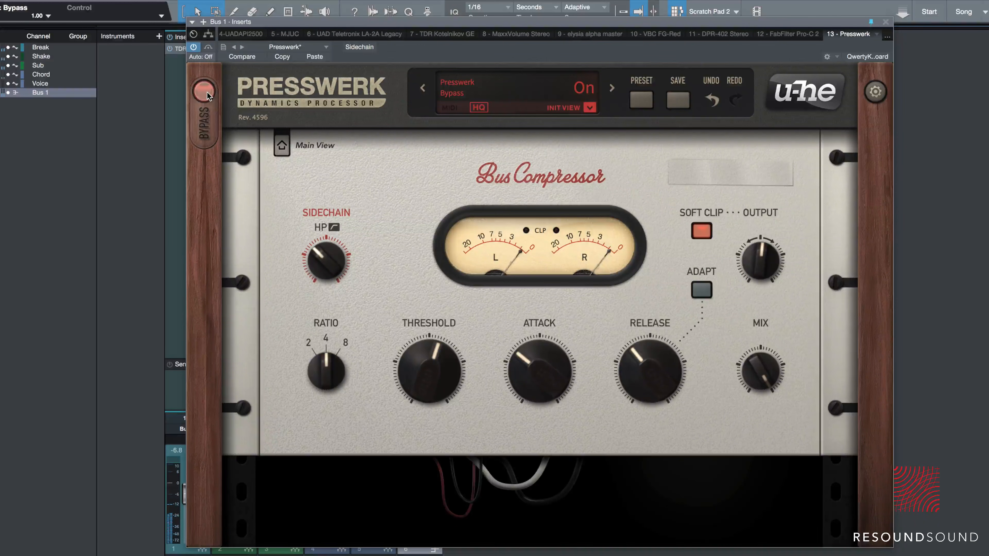
left_click(204, 91)
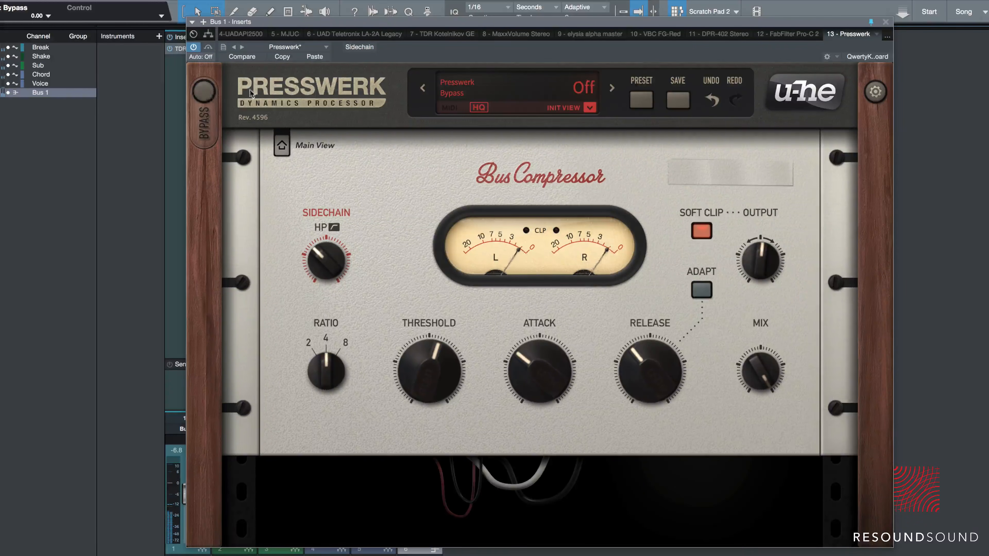
left_click(592, 109)
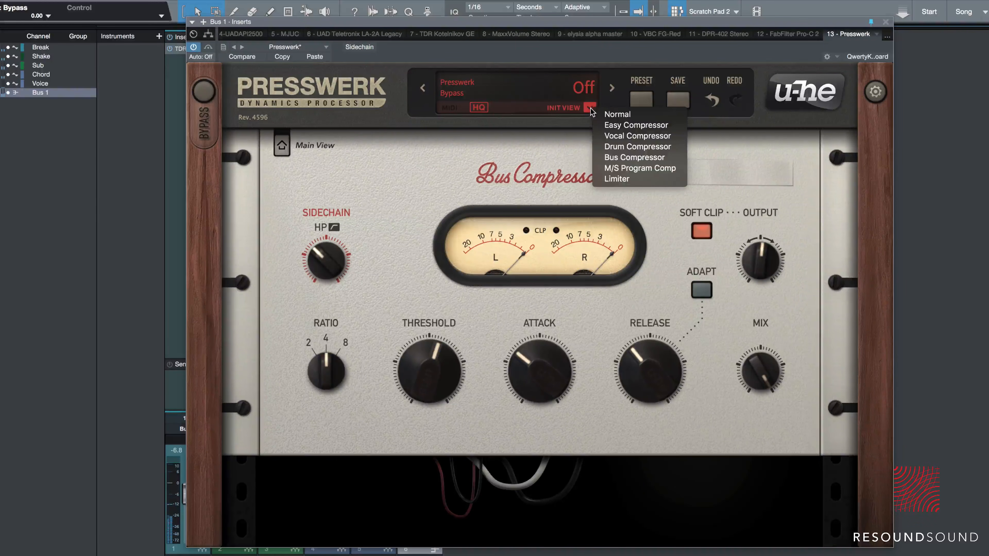
left_click(616, 116)
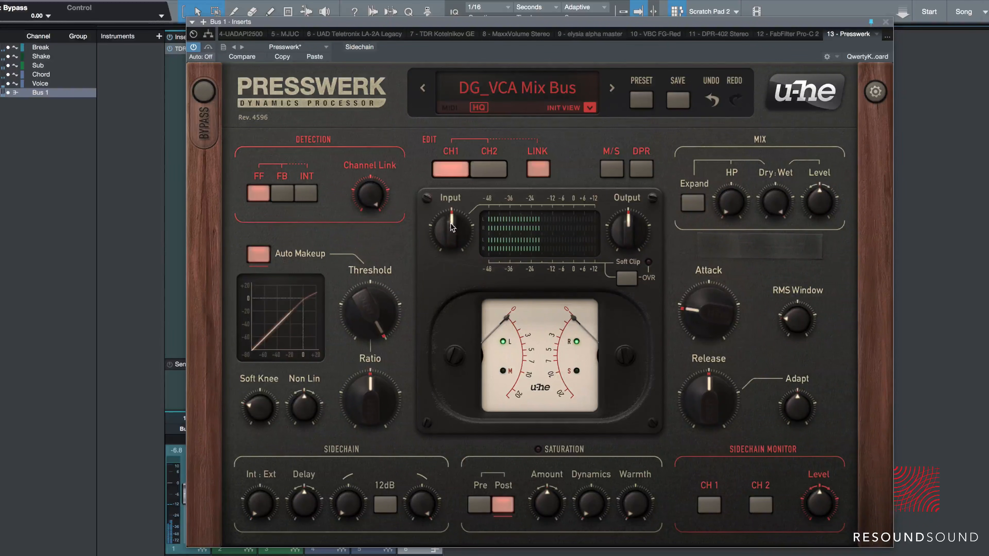
Raise Presswerk's Input gain to 17.0 dB and lower its Output gain to compensate.
left_click_drag(627, 231, 627, 251)
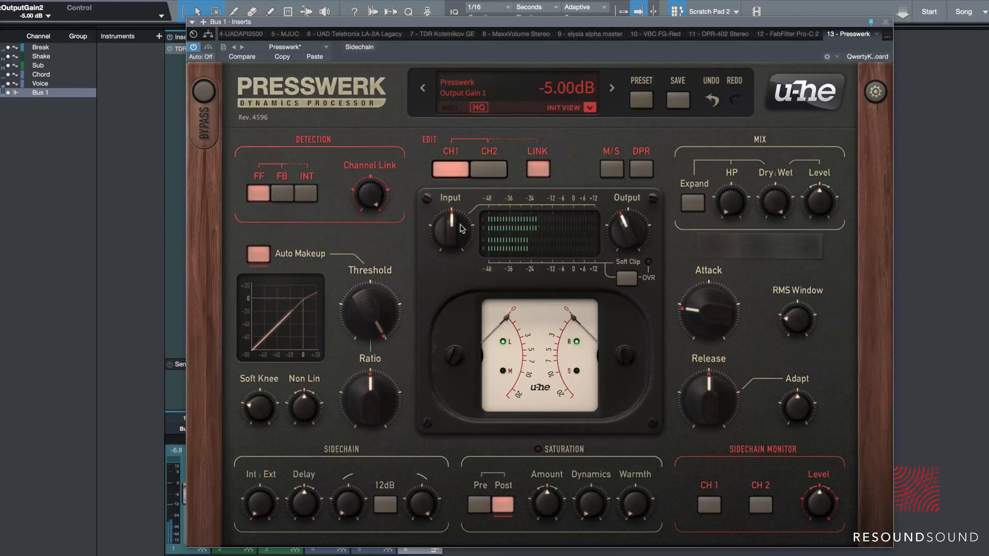
left_click_drag(460, 230, 463, 196)
left_click_drag(627, 234, 626, 244)
left_click_drag(460, 229, 461, 218)
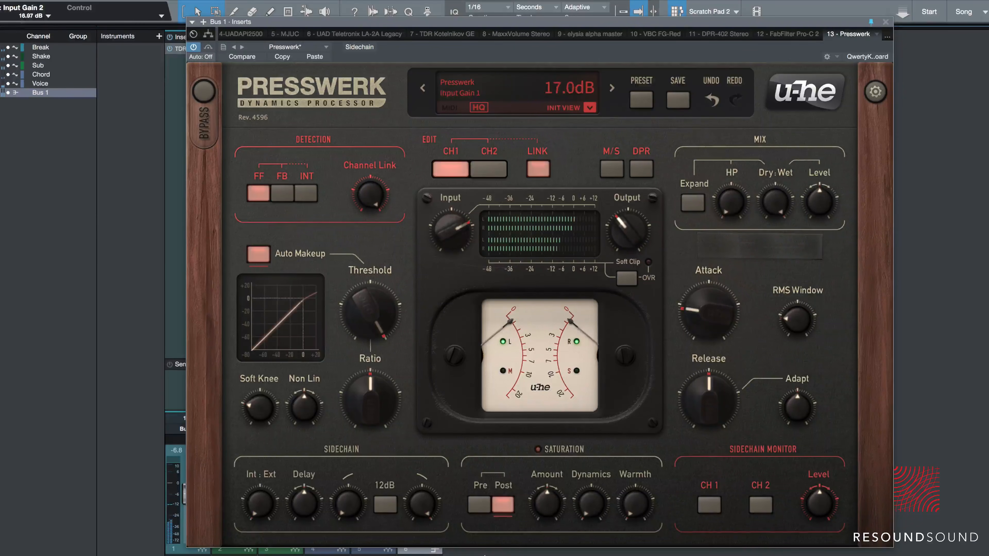
Turn on Presswerk's Soft Clip, raise the saturation Amount and set the wet Level in the mix section to -6.97 dB.
left_click(626, 281)
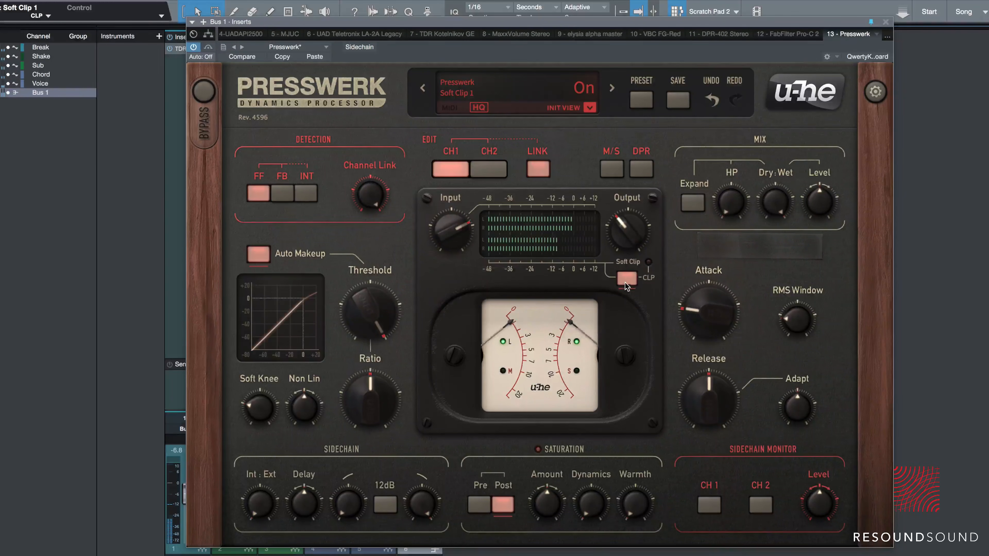
mouse_move(547, 505)
left_mouse_down()
mouse_move(551, 455)
mouse_move(549, 492)
left_mouse_up()
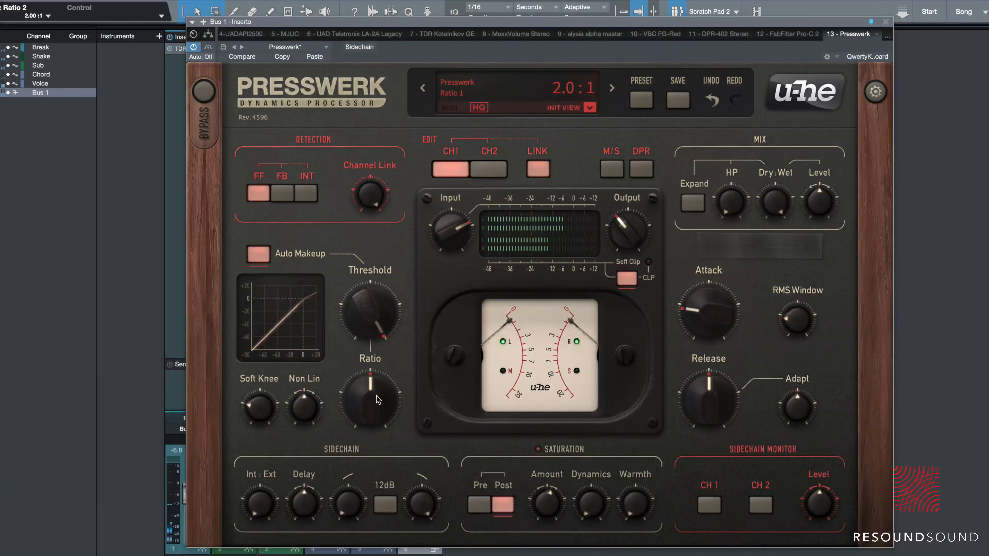
left_click_drag(830, 202, 816, 230)
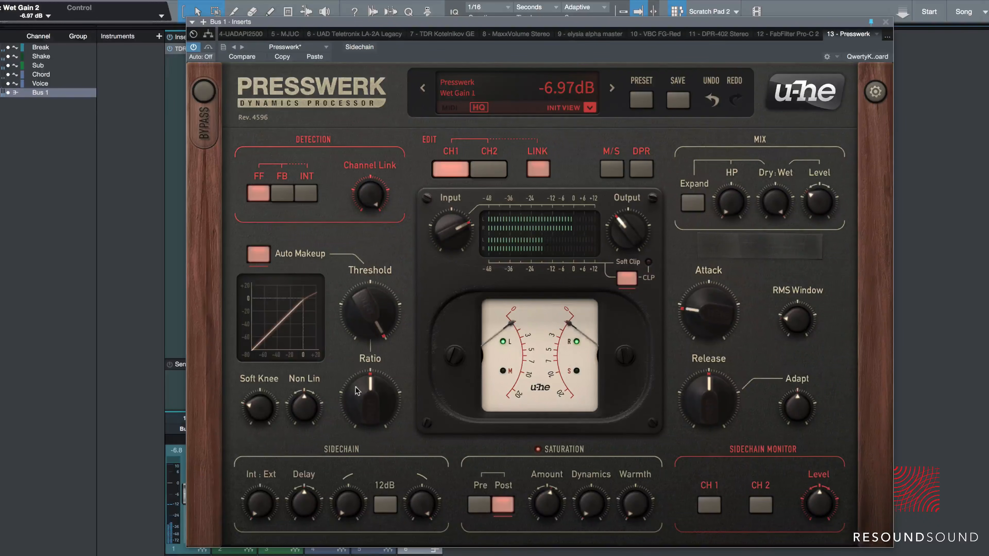
Turn Presswerk's Ratio to maximum, and set the Threshold to -5.23 dB and the Output gain to -8.64 dB.
left_click_drag(356, 391, 371, 322)
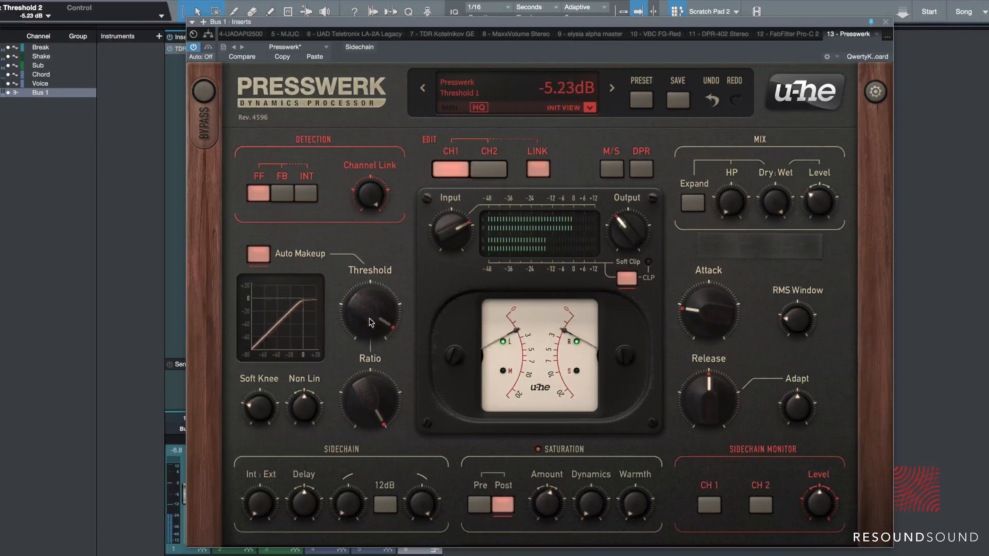
mouse_move(618, 243)
left_mouse_down()
mouse_move(622, 221)
mouse_move(623, 231)
left_mouse_up()
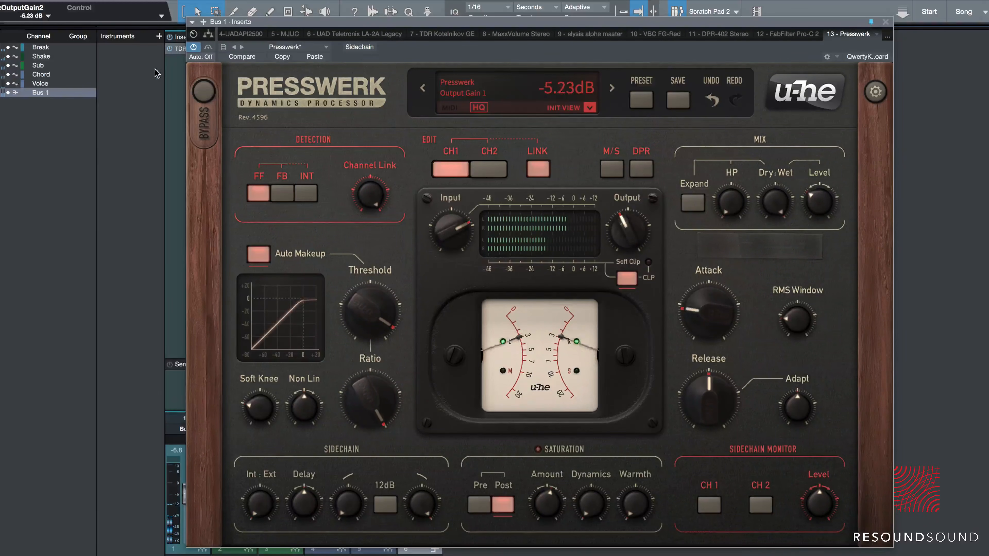
Bypass and re-enable Presswerk to compare the mix with and without its processing, and open the preset browser.
left_click(201, 98)
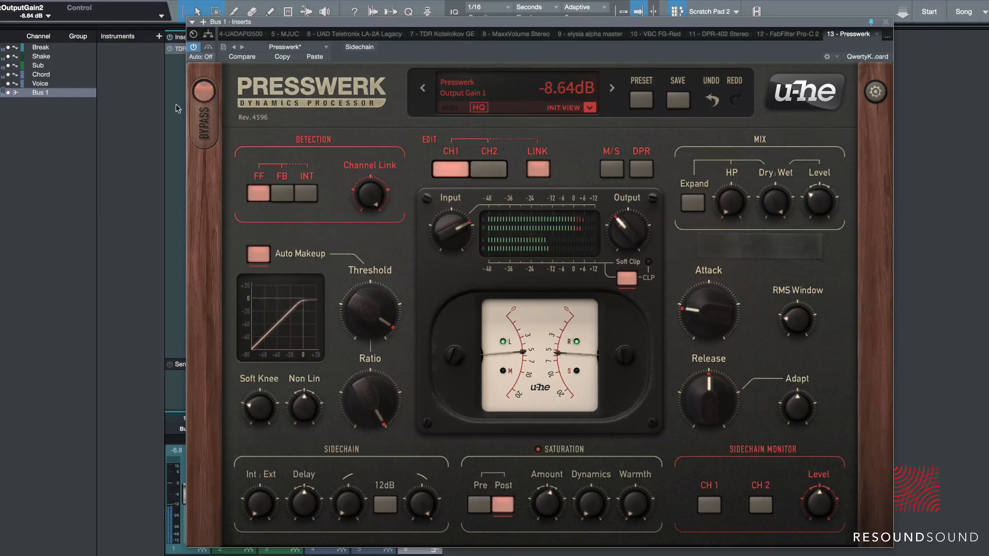
left_click(203, 94)
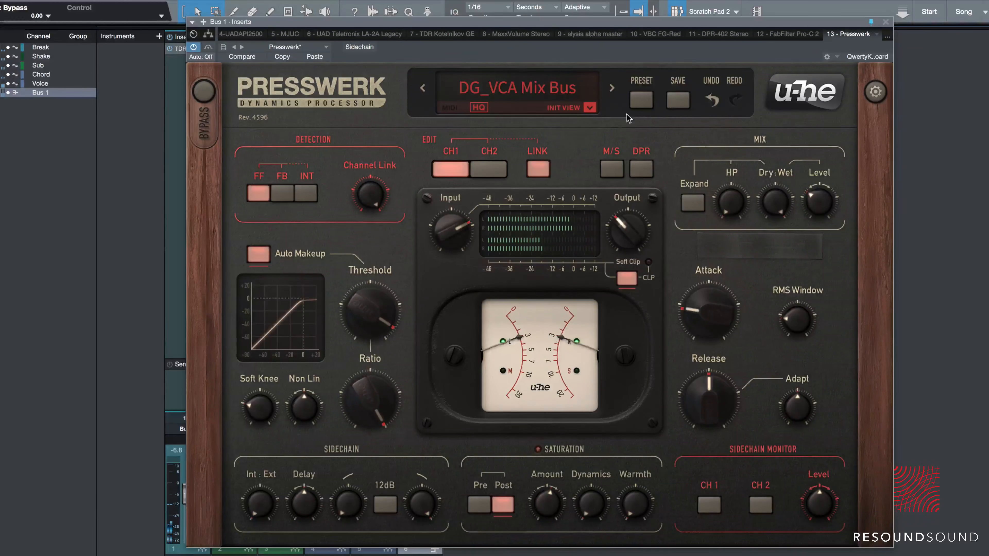
left_click(638, 102)
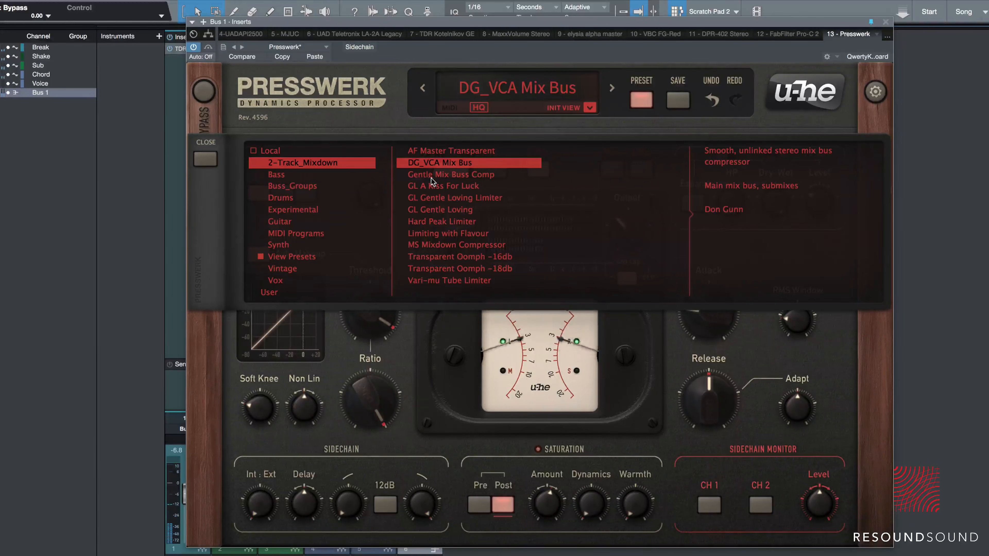
Audition the Hard Peak Limiter preset, load MS Mixdown Compressor from 2-Track_Mixdown instead, and set its Threshold to -19.1 dB.
left_click(439, 222)
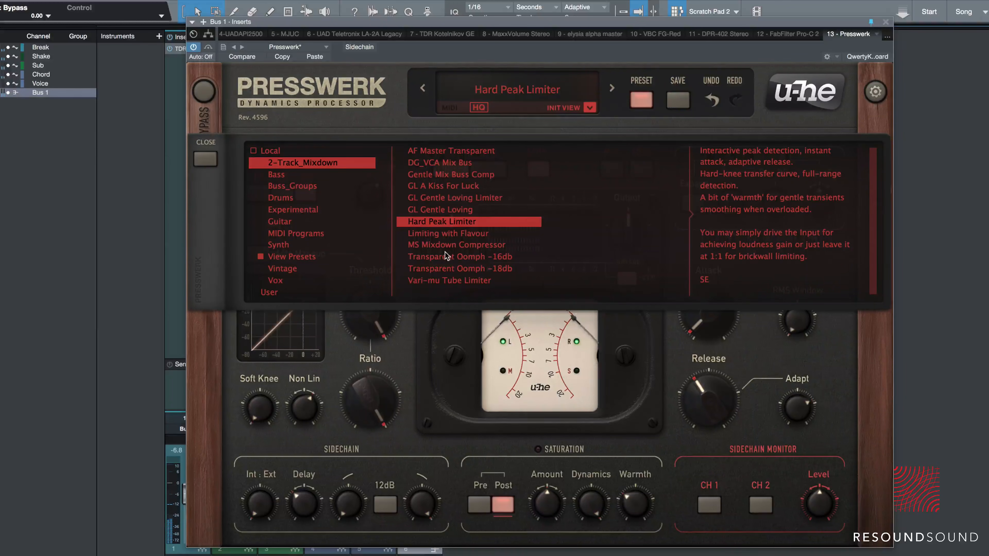
left_click(447, 245)
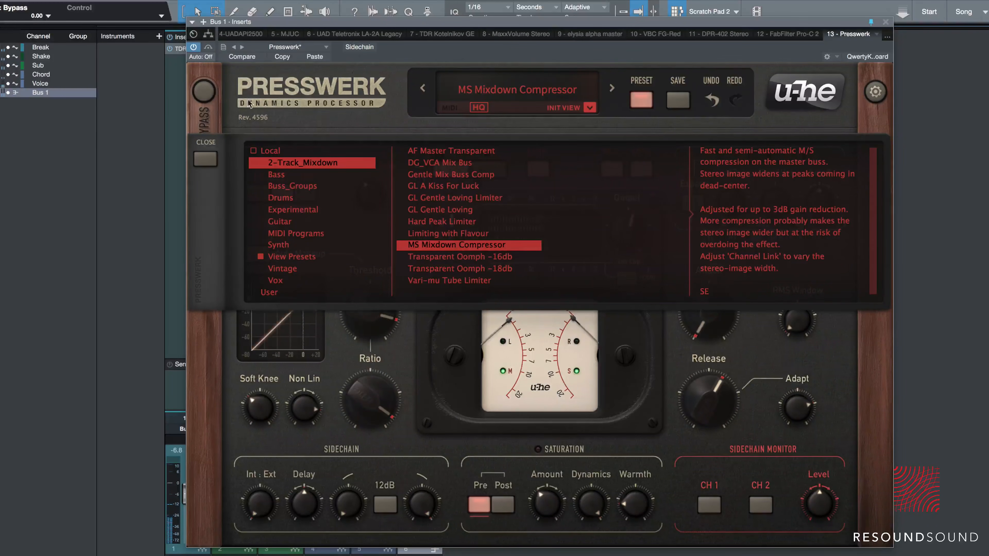
left_click(205, 159)
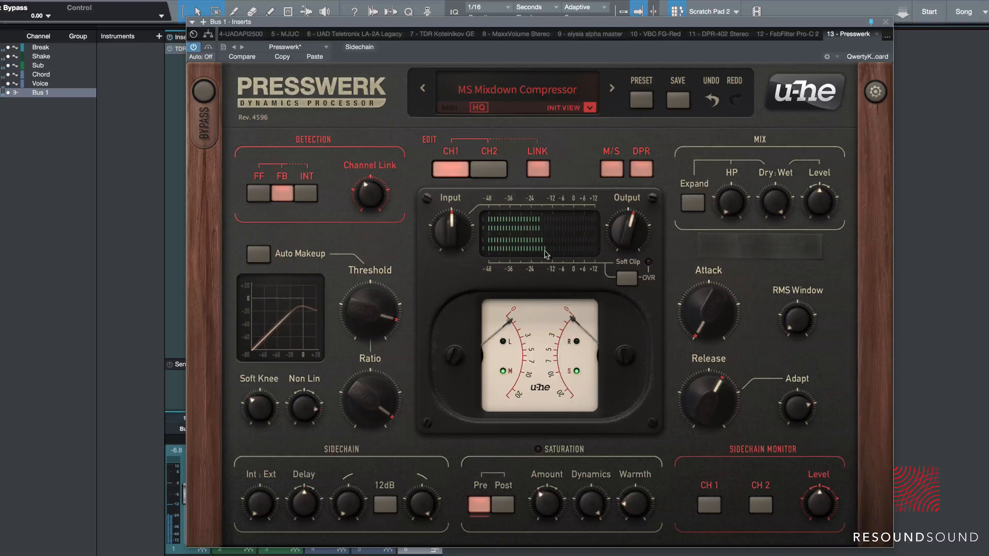
left_click_drag(372, 319, 368, 326)
mouse_move(370, 345)
left_mouse_down()
mouse_move(373, 356)
mouse_move(373, 346)
left_mouse_up()
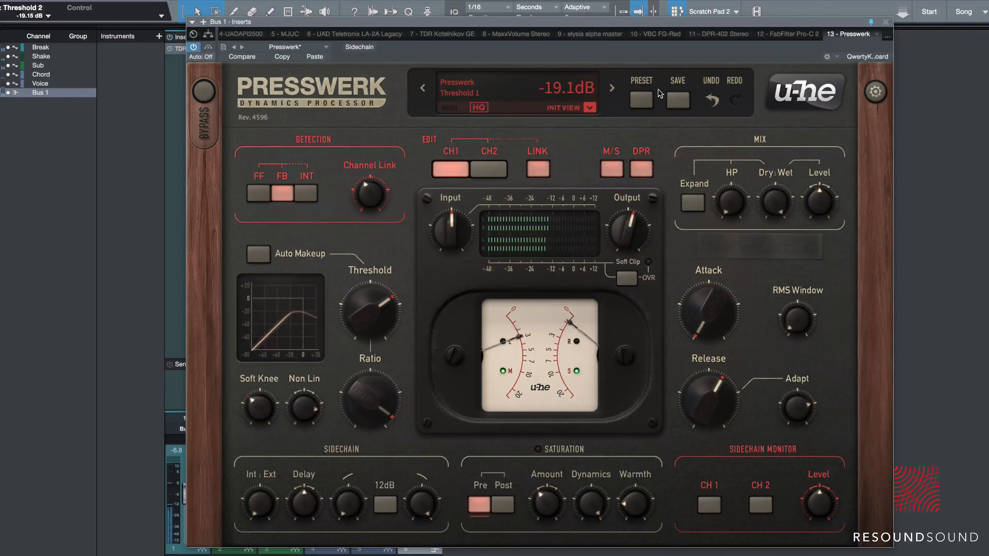
Review the MS Mixdown Compressor preset's description and the Drums presets in the preset browser.
left_click(641, 102)
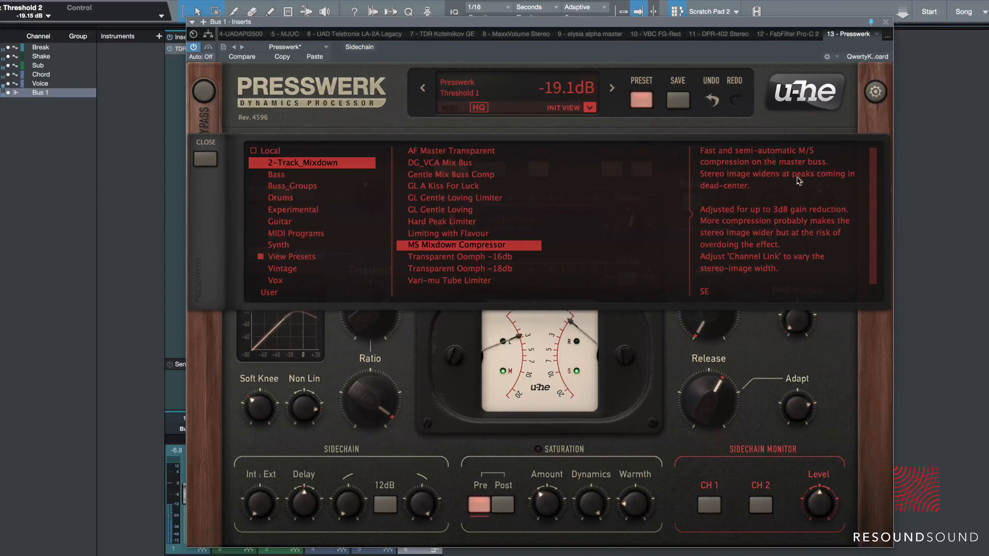
left_click_drag(874, 162, 876, 119)
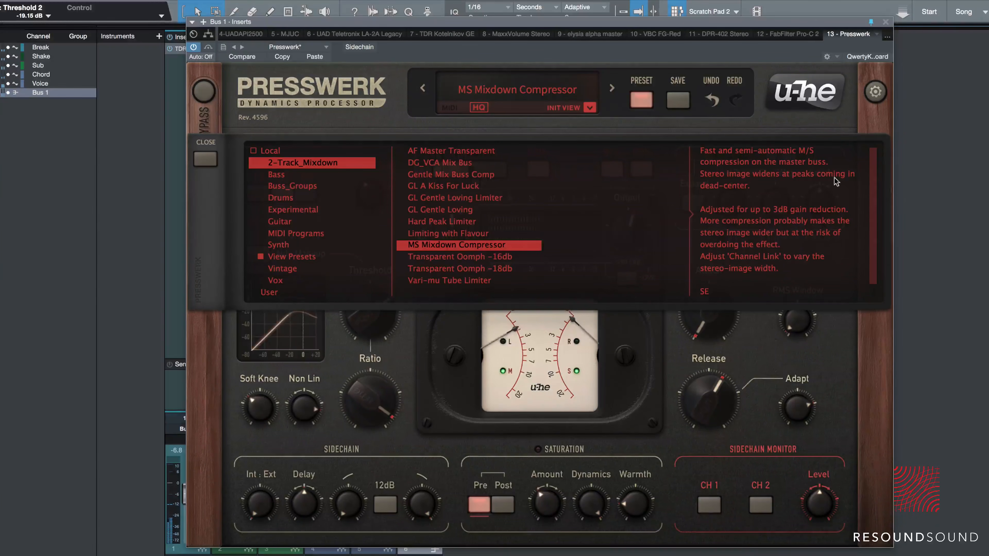
mouse_move(874, 161)
left_mouse_down()
mouse_move(869, 221)
mouse_move(865, 160)
left_mouse_up()
mouse_move(874, 182)
left_mouse_down()
mouse_move(878, 191)
mouse_move(877, 166)
left_mouse_up()
left_click(295, 203)
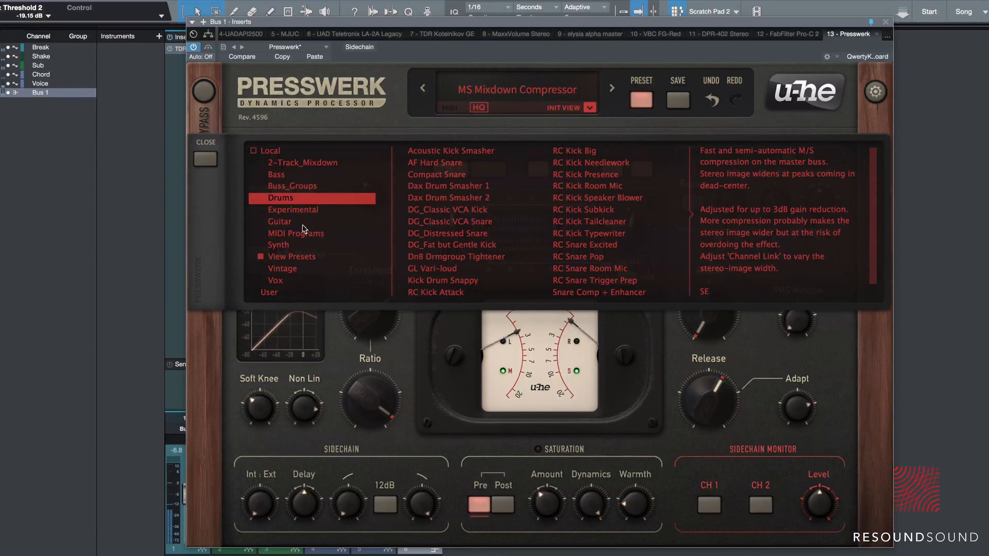
left_click(205, 160)
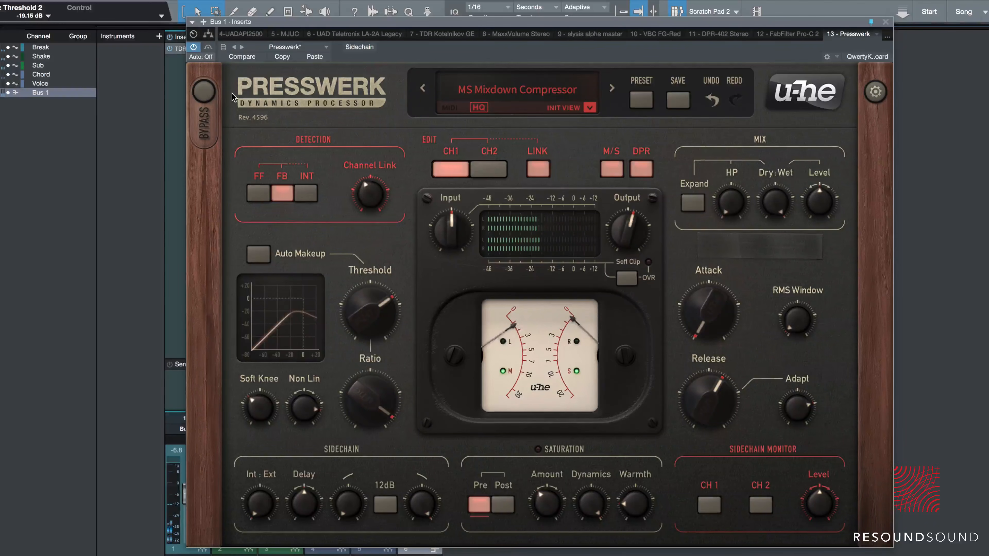
Bypass Presswerk and close the Bus 1 inserts window to return to the mixer.
left_click(204, 92)
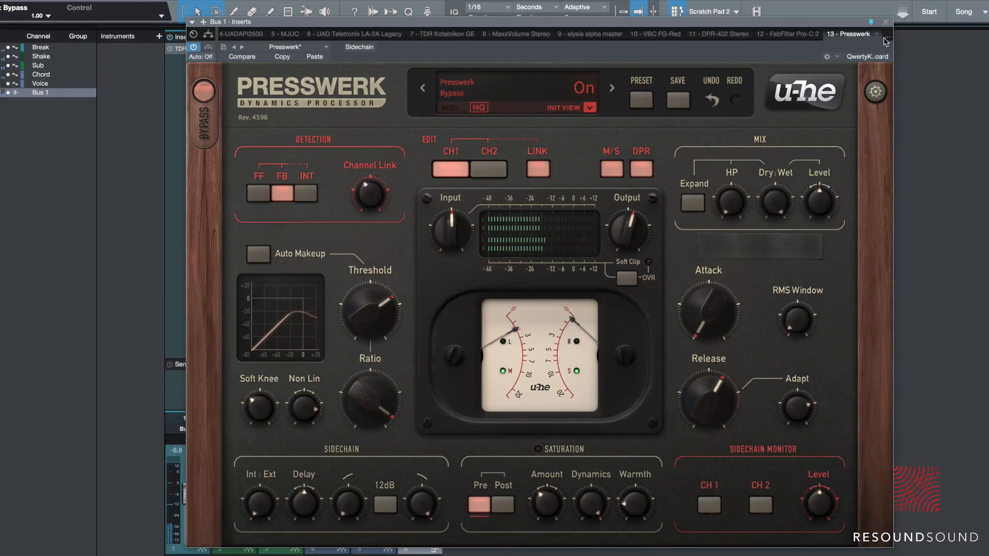
left_click(886, 23)
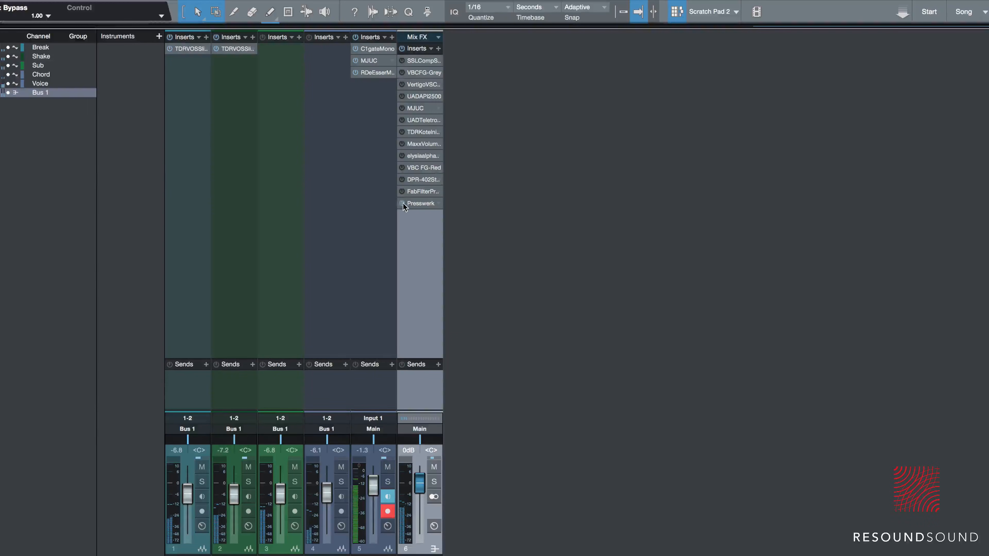